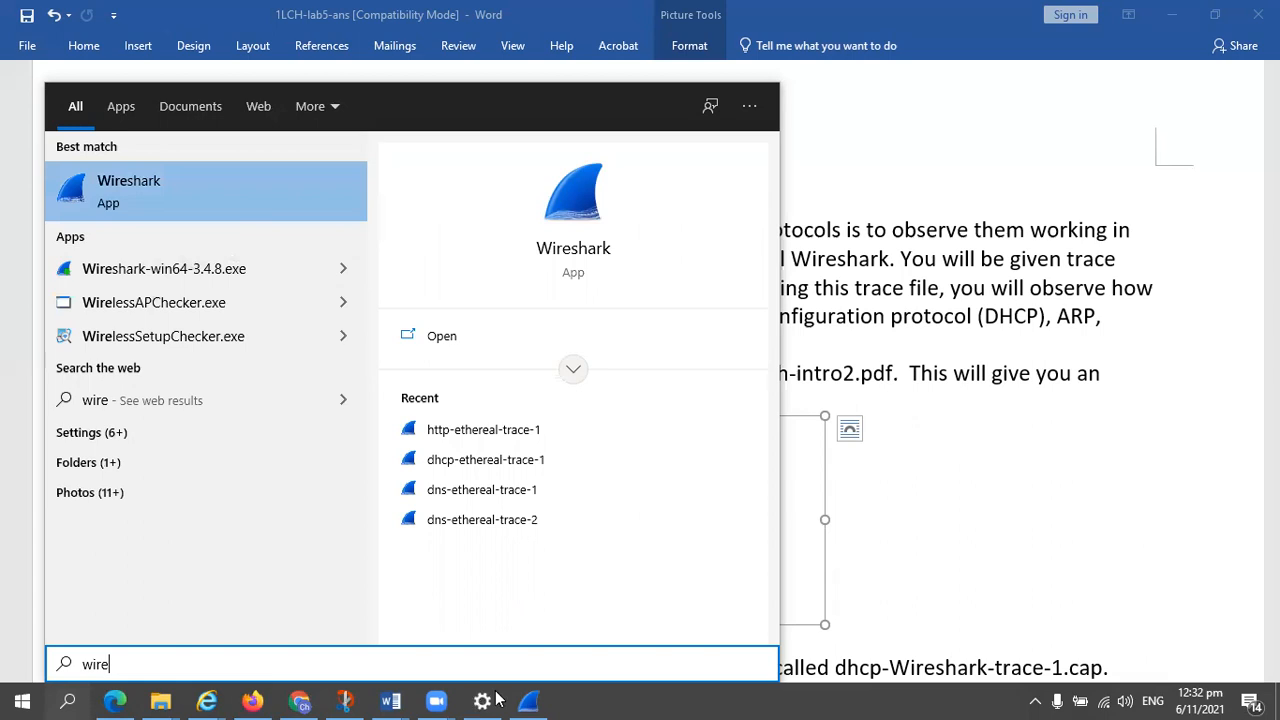
# Switch to Wireshark and open the capture options listing the available network interfaces.
pyautogui.click(530, 700)
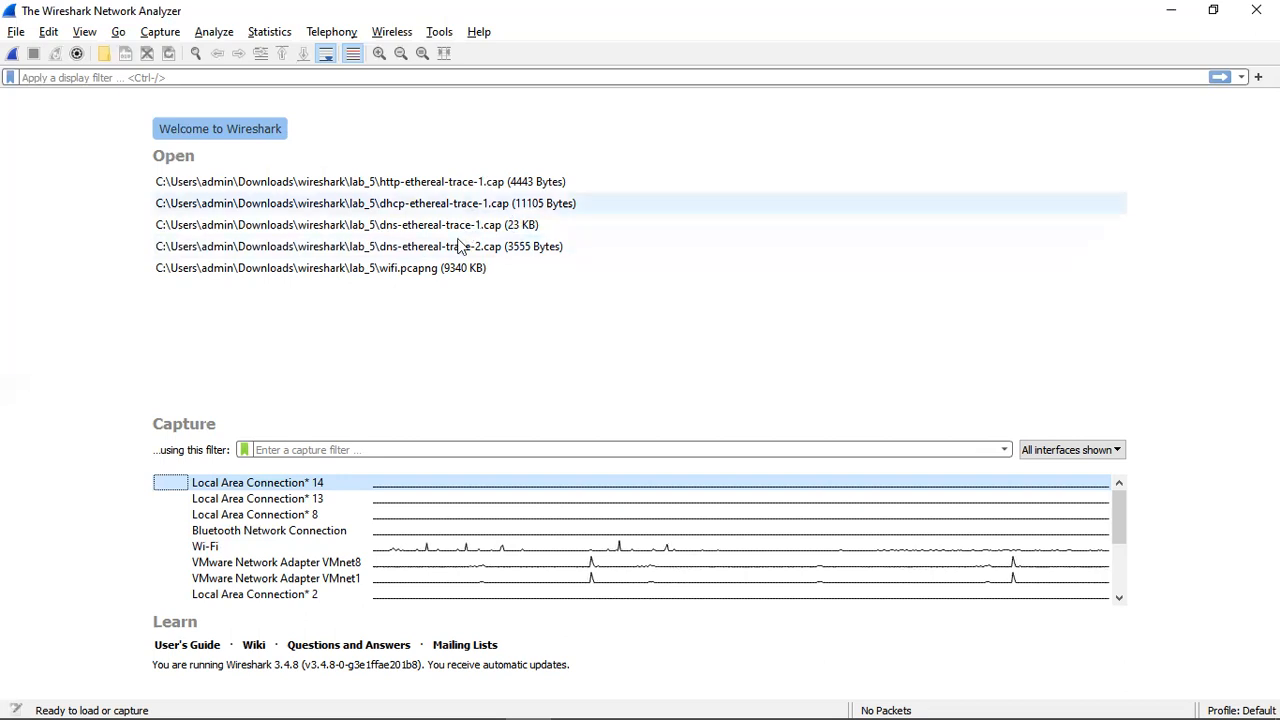
pyautogui.click(165, 36)
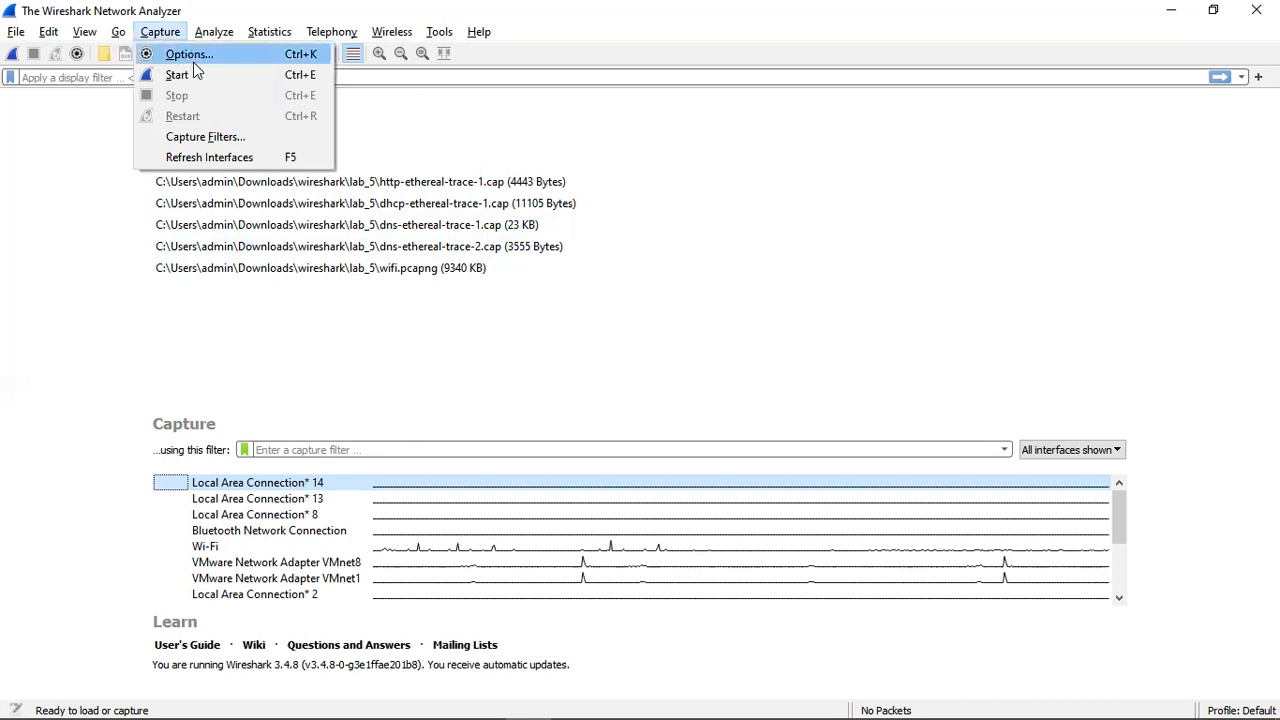
pyautogui.click(190, 58)
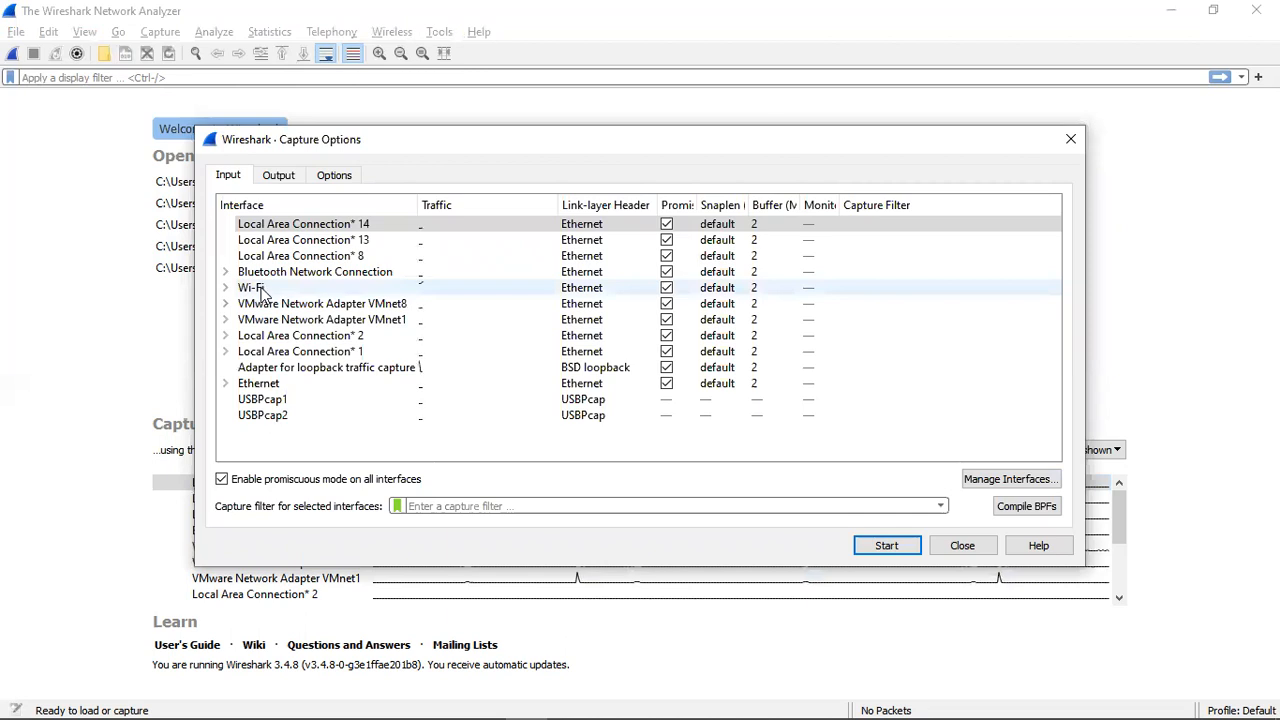
# Select the Wi-Fi interface and start a live packet capture on it.
pyautogui.click(262, 290)
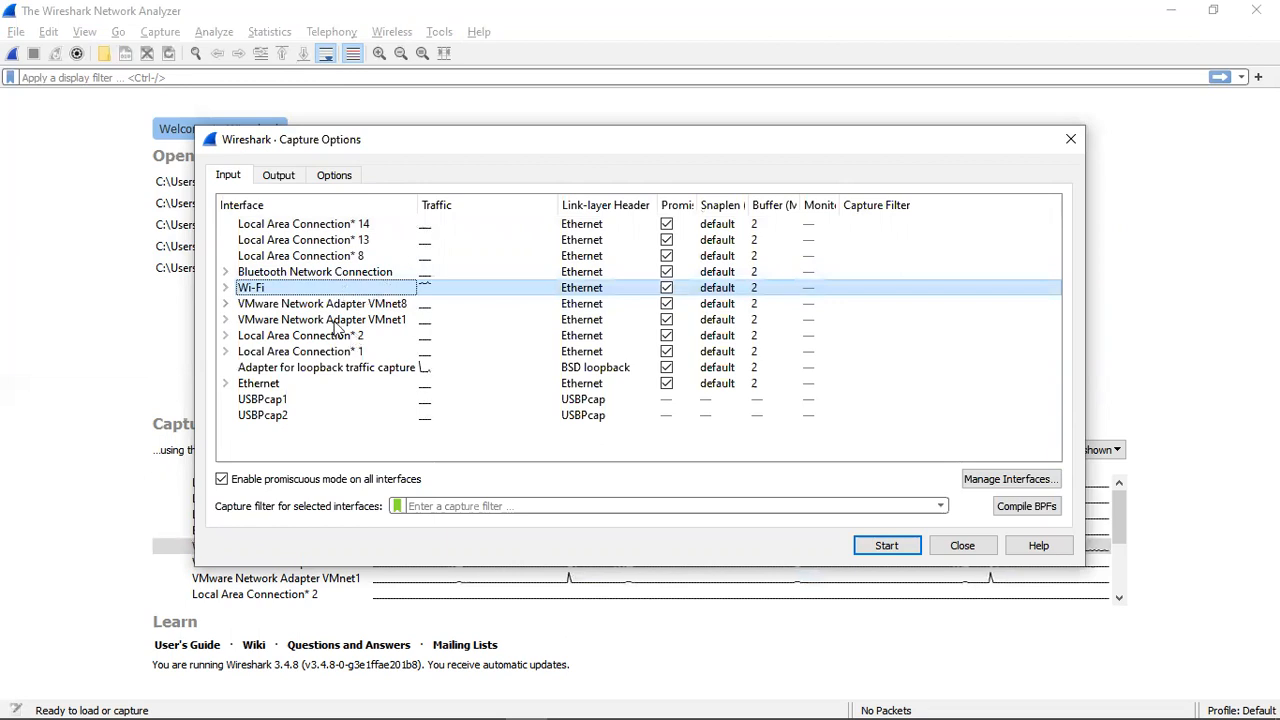
pyautogui.click(340, 245)
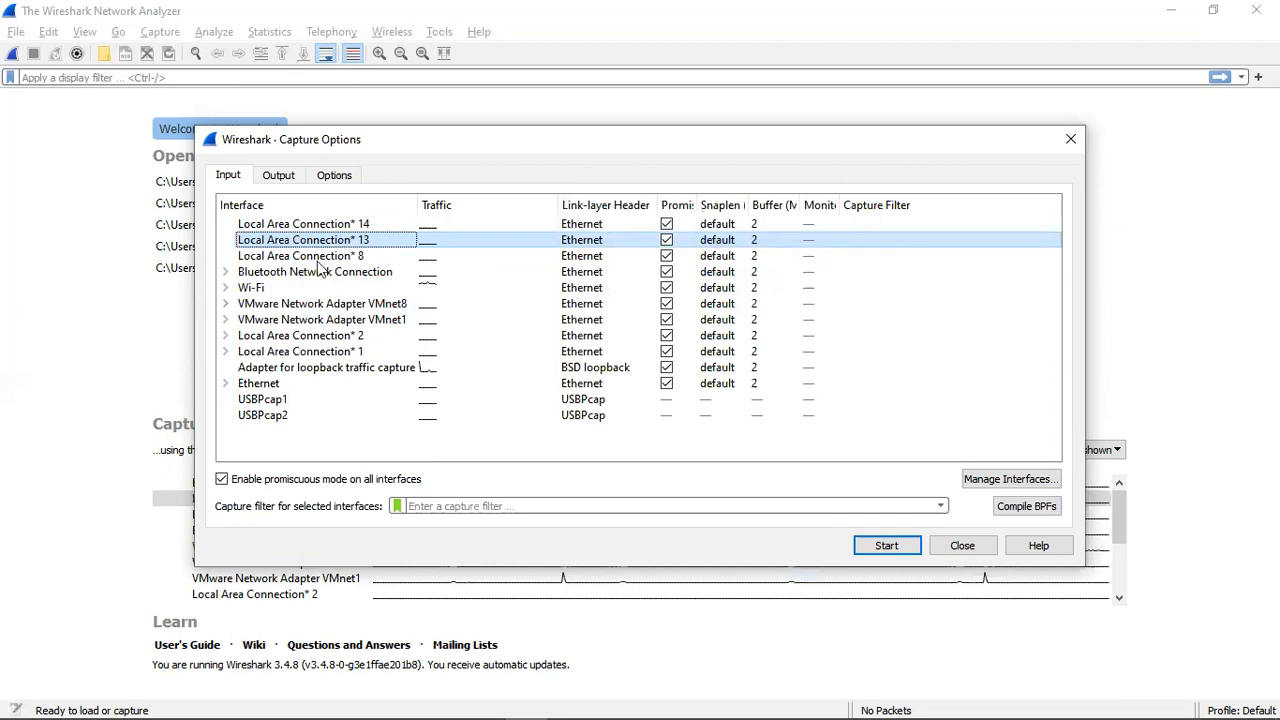
pyautogui.click(322, 258)
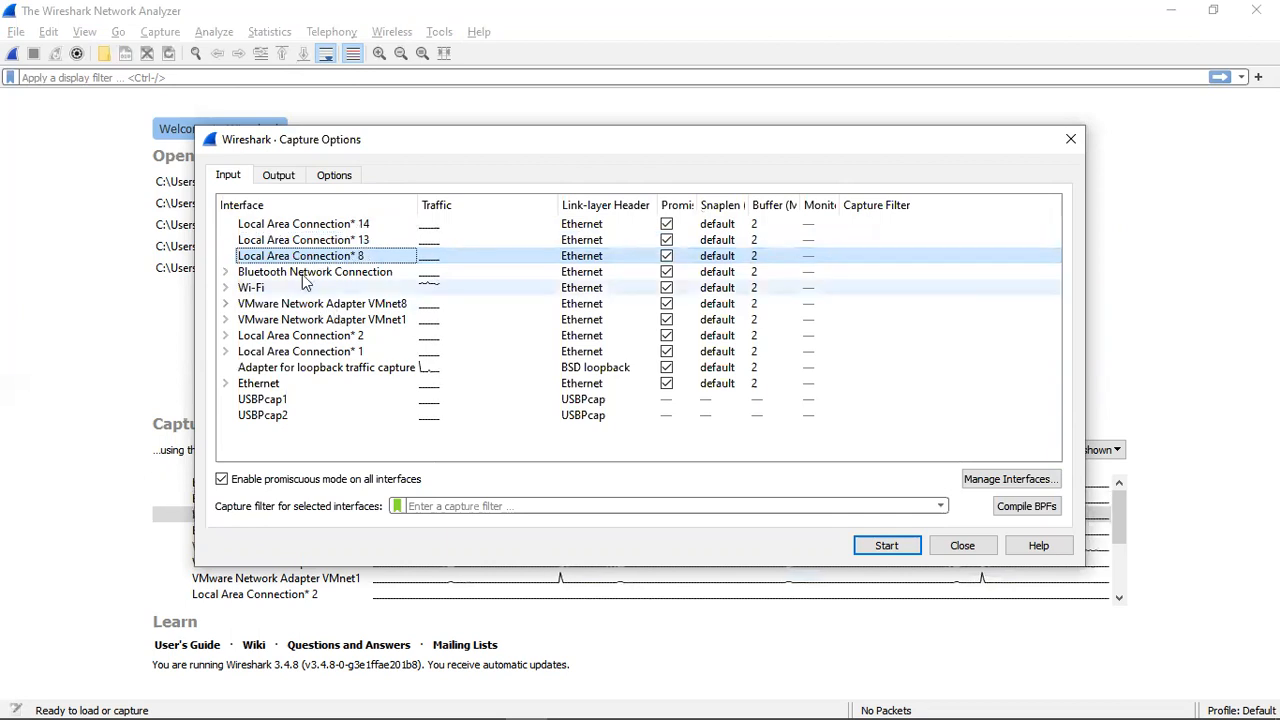
pyautogui.click(305, 274)
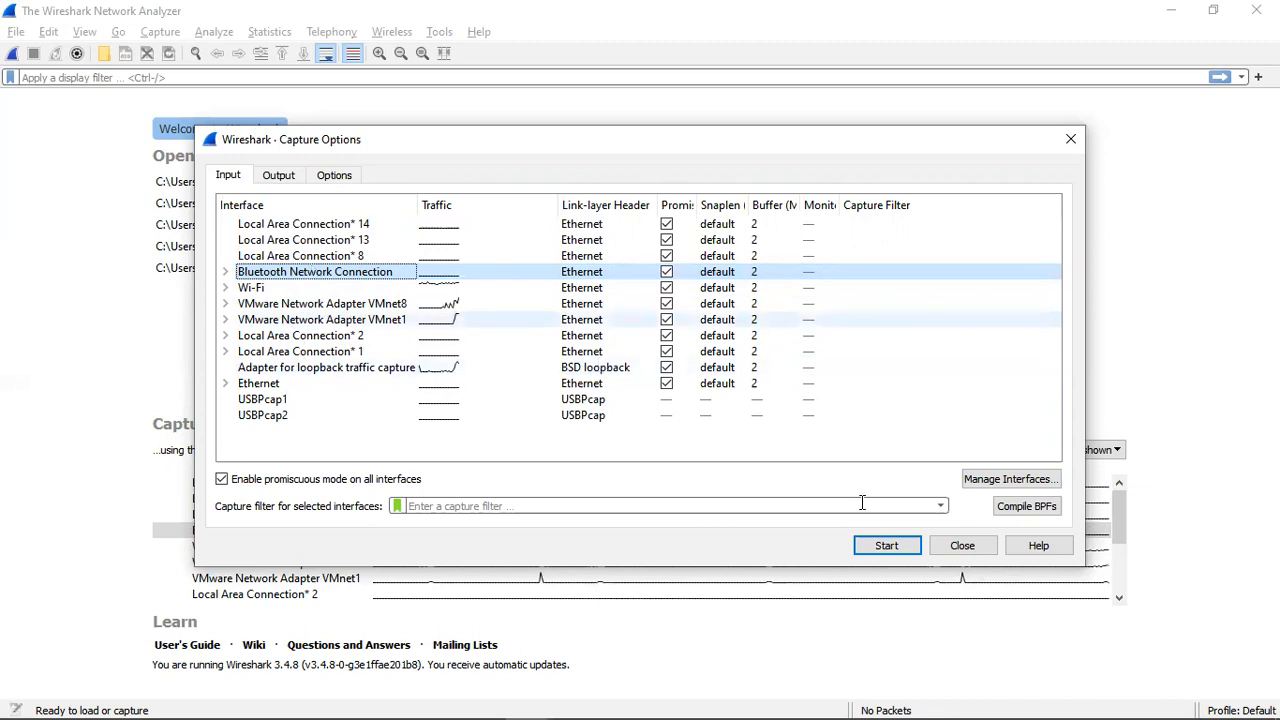
pyautogui.click(281, 290)
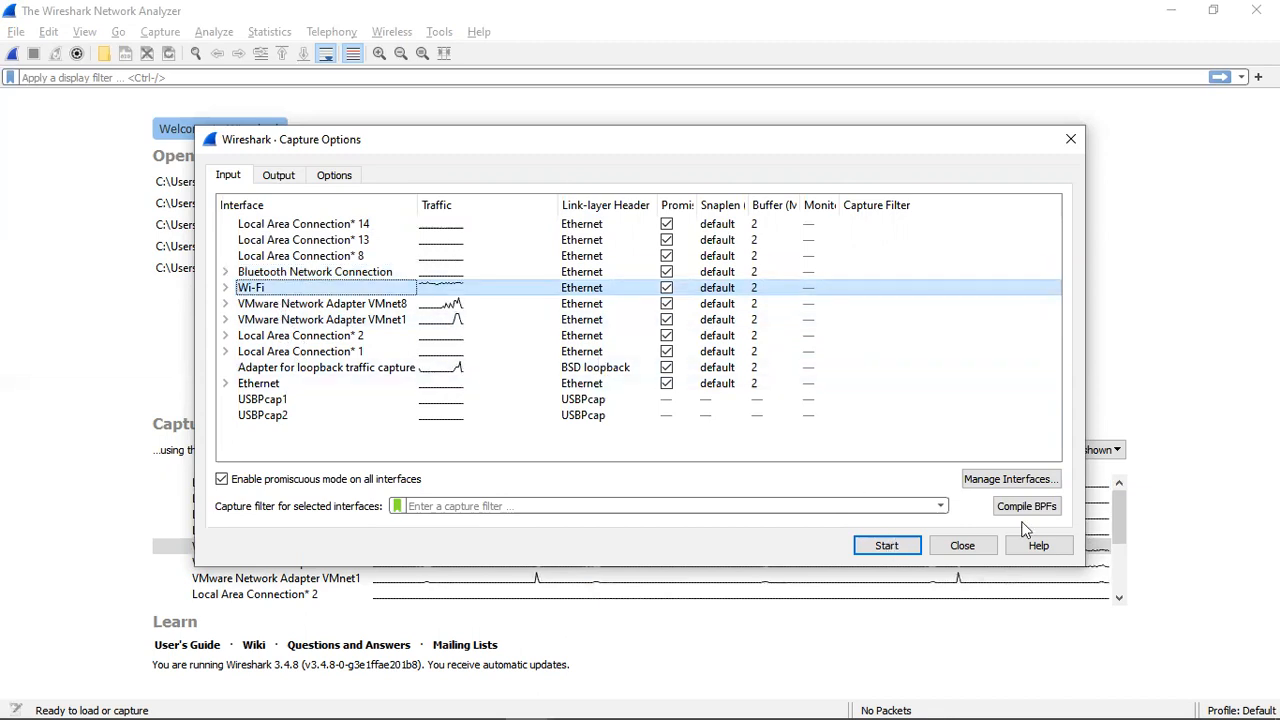
pyautogui.click(886, 548)
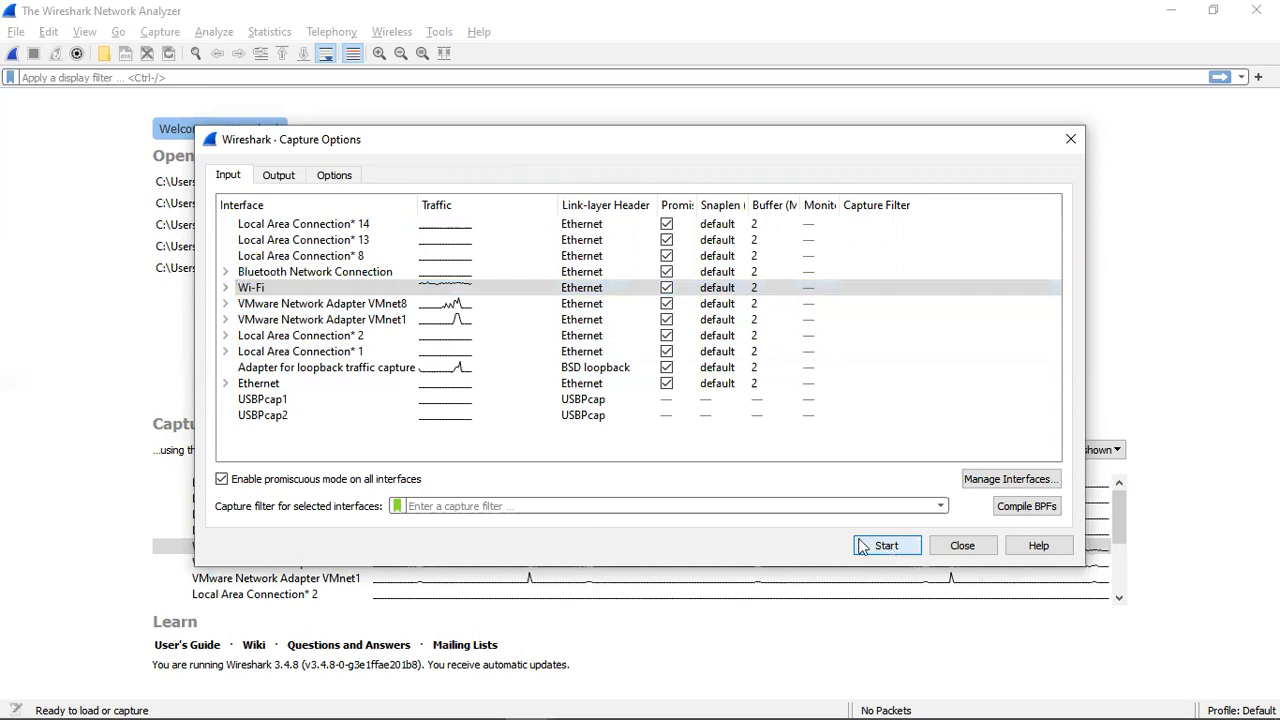
pyautogui.click(888, 549)
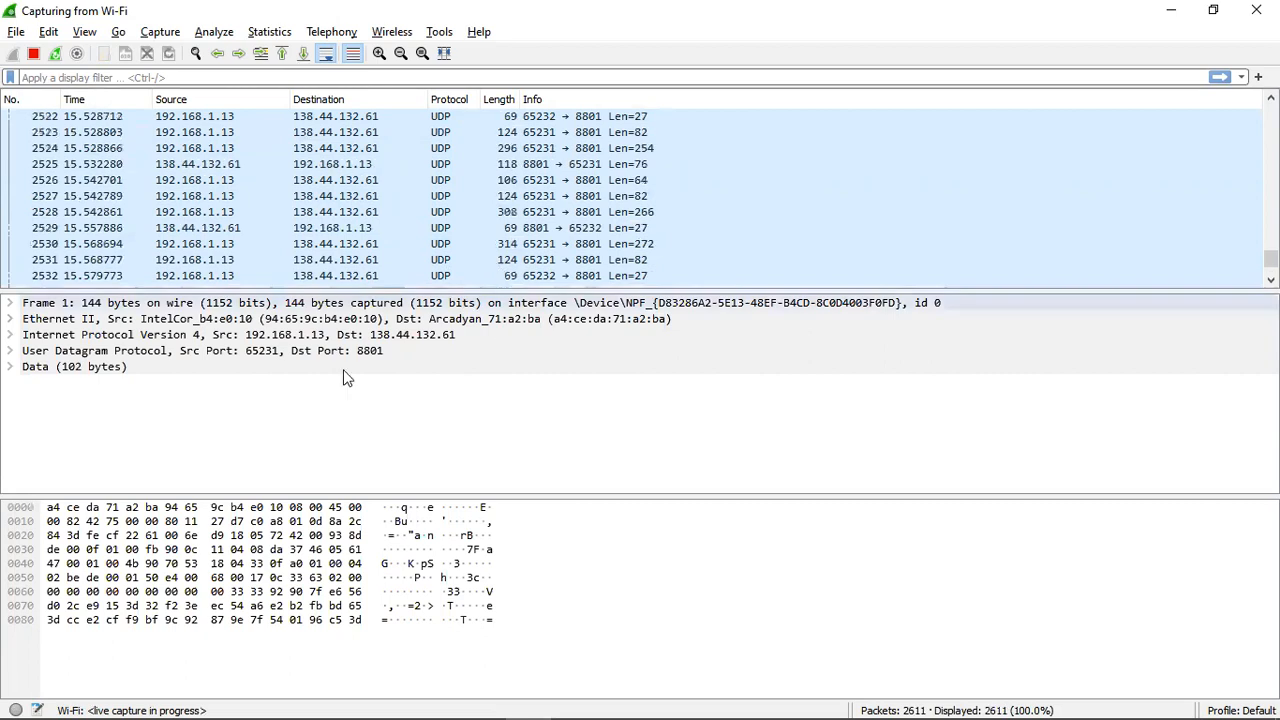
# Examine the first packet's frame details and the fields behind its raw hex bytes.
pyautogui.click(12, 304)
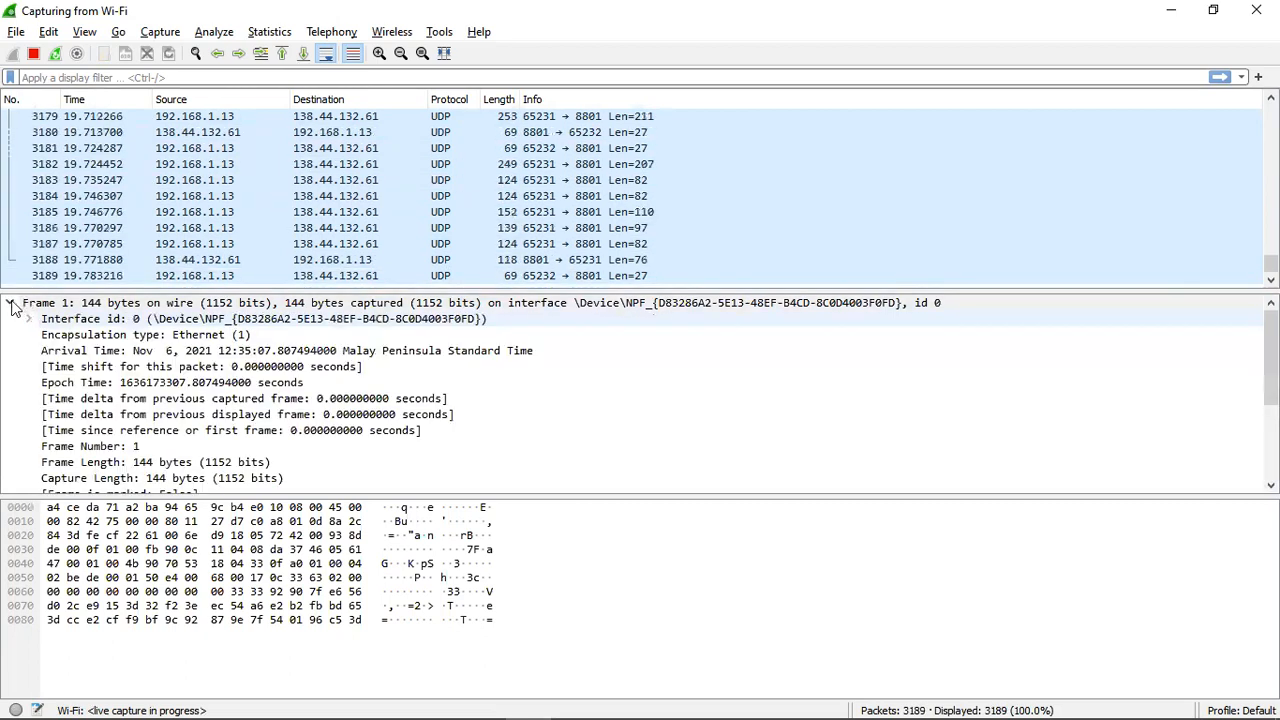
pyautogui.click(12, 304)
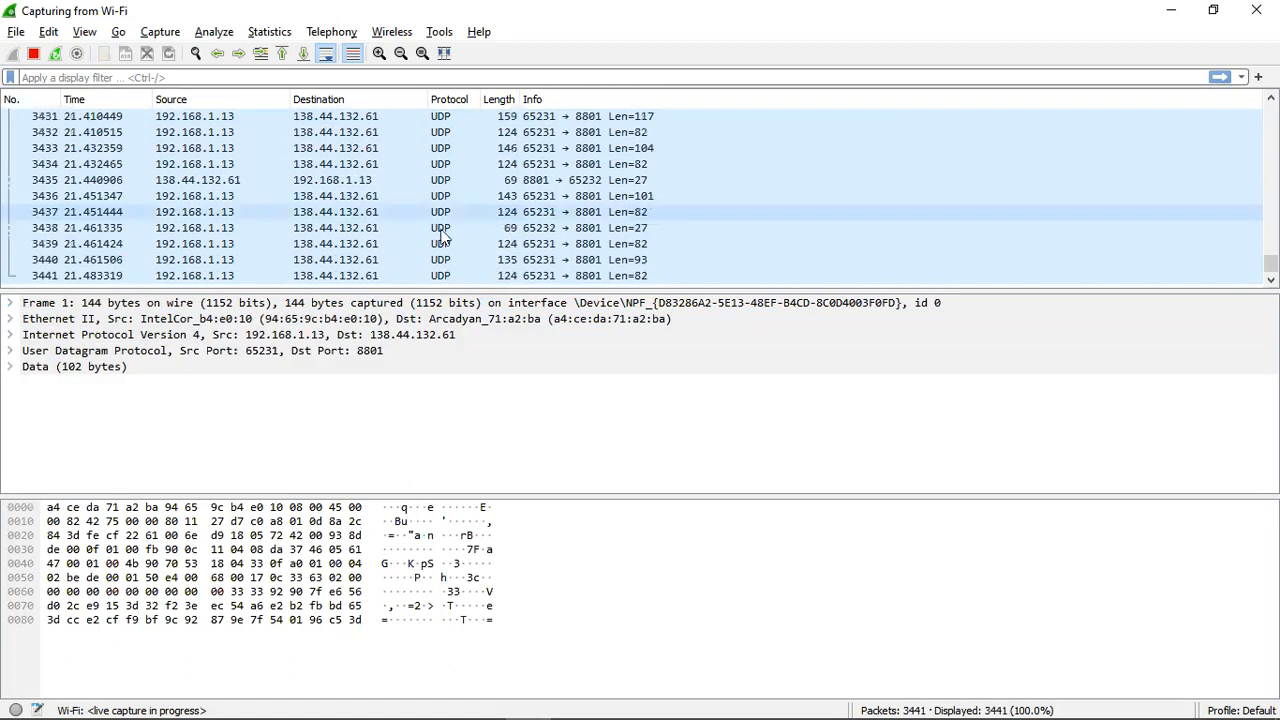
pyautogui.click(243, 558)
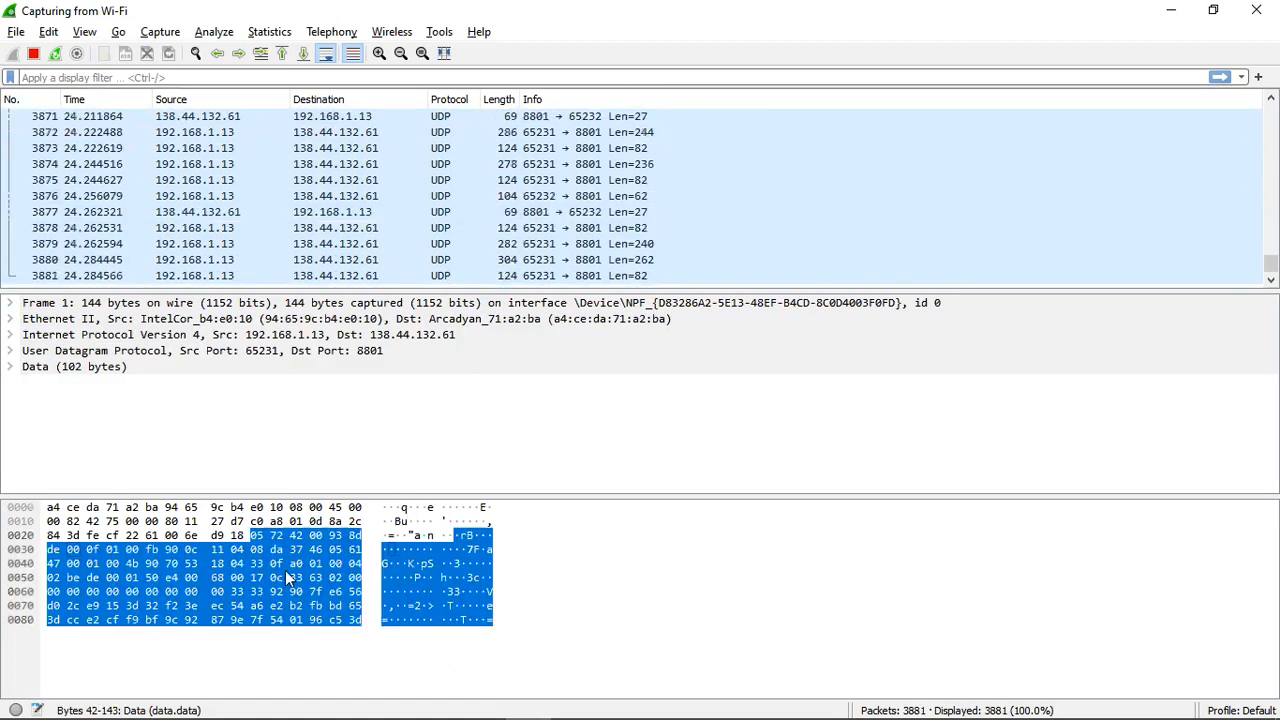
pyautogui.click(172, 507)
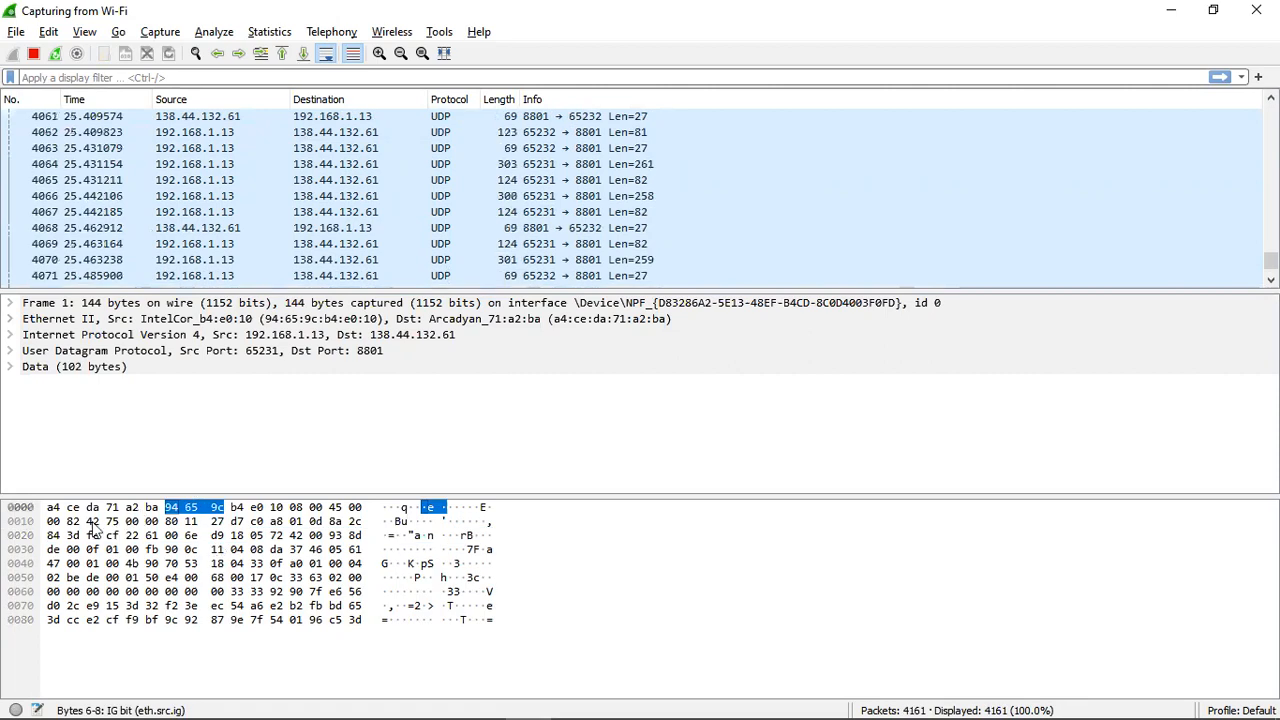
pyautogui.click(92, 521)
pyautogui.click(239, 612)
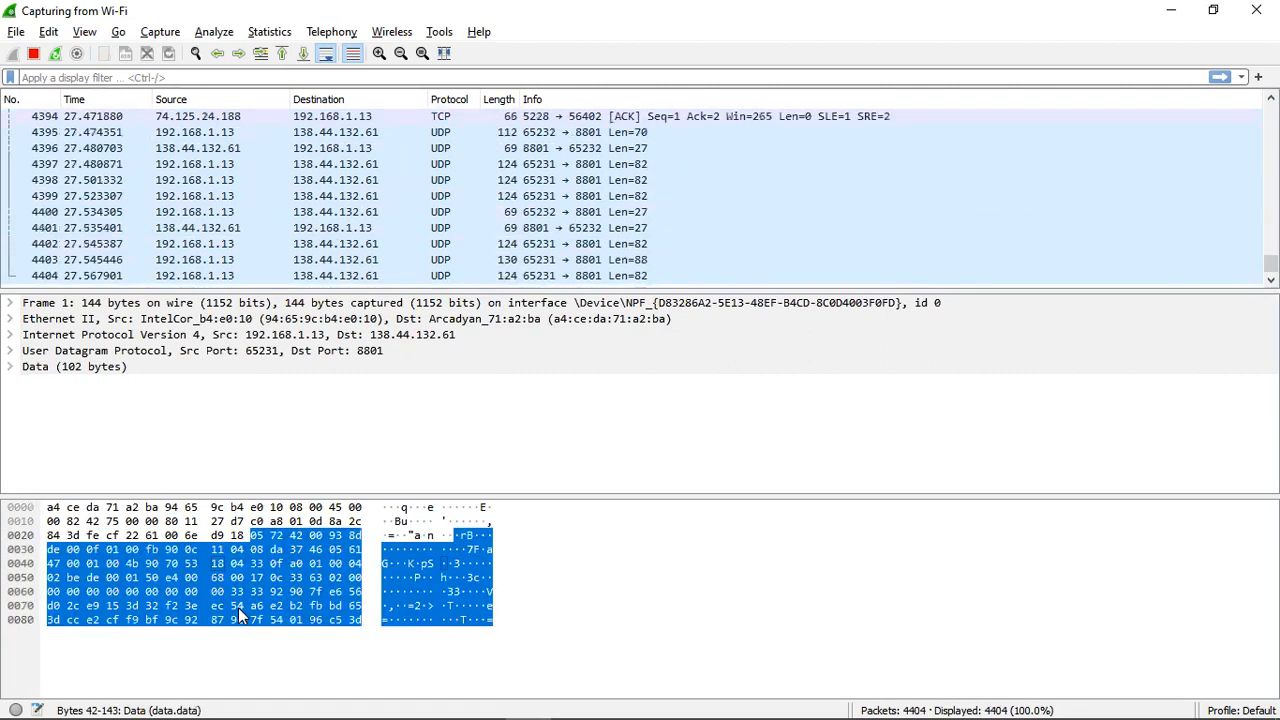
pyautogui.click(105, 538)
pyautogui.click(148, 537)
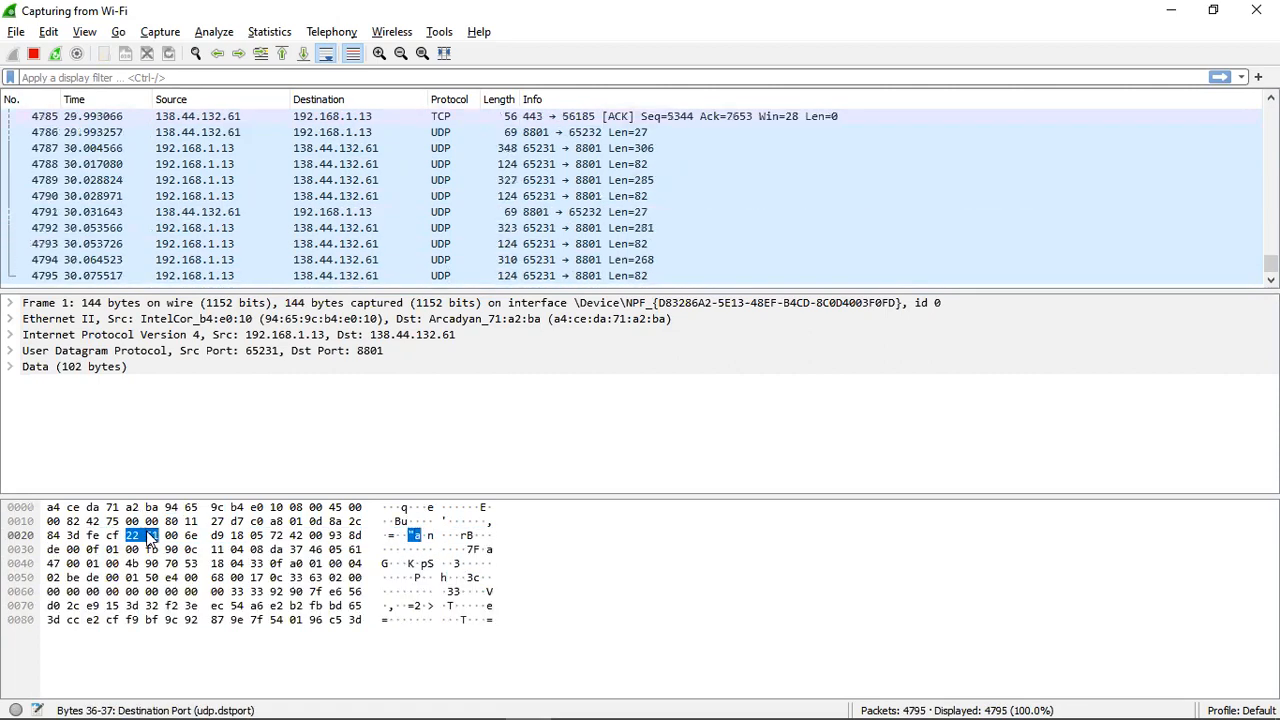
pyautogui.click(145, 573)
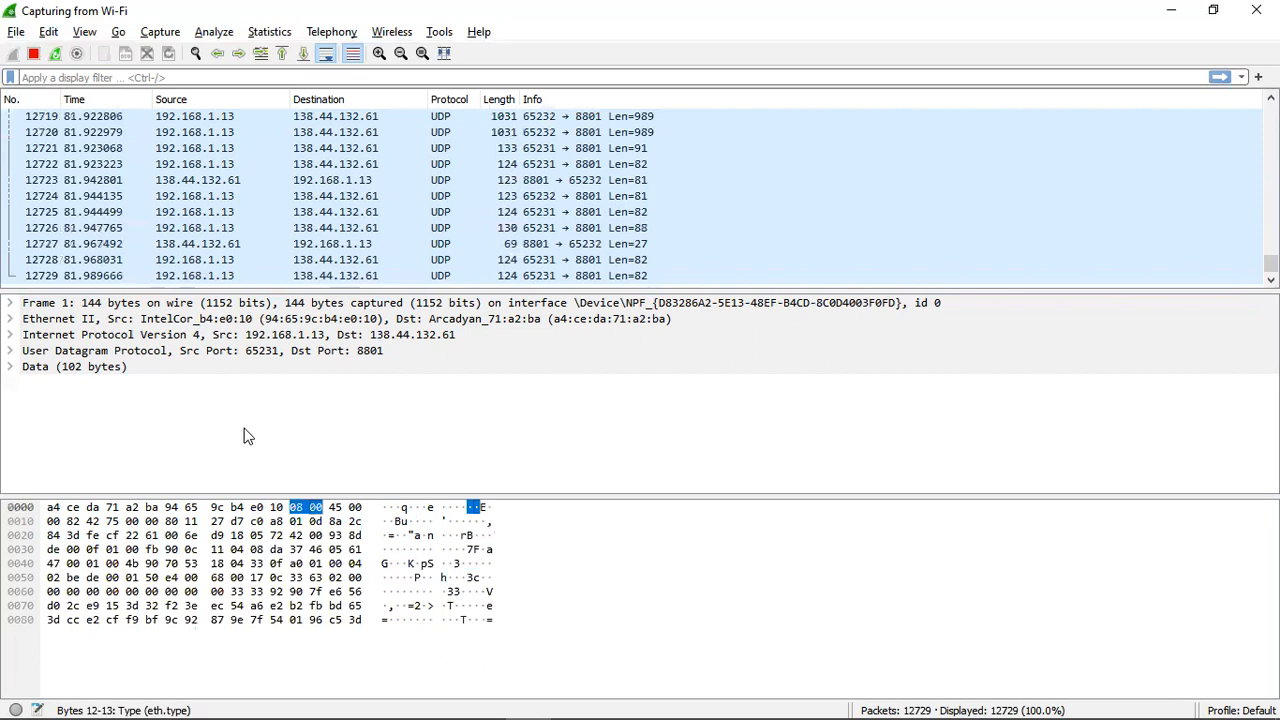
# Expand the Frame 1 entry and review its arrival time, lengths, protocols and coloring rule.
pyautogui.click(11, 305)
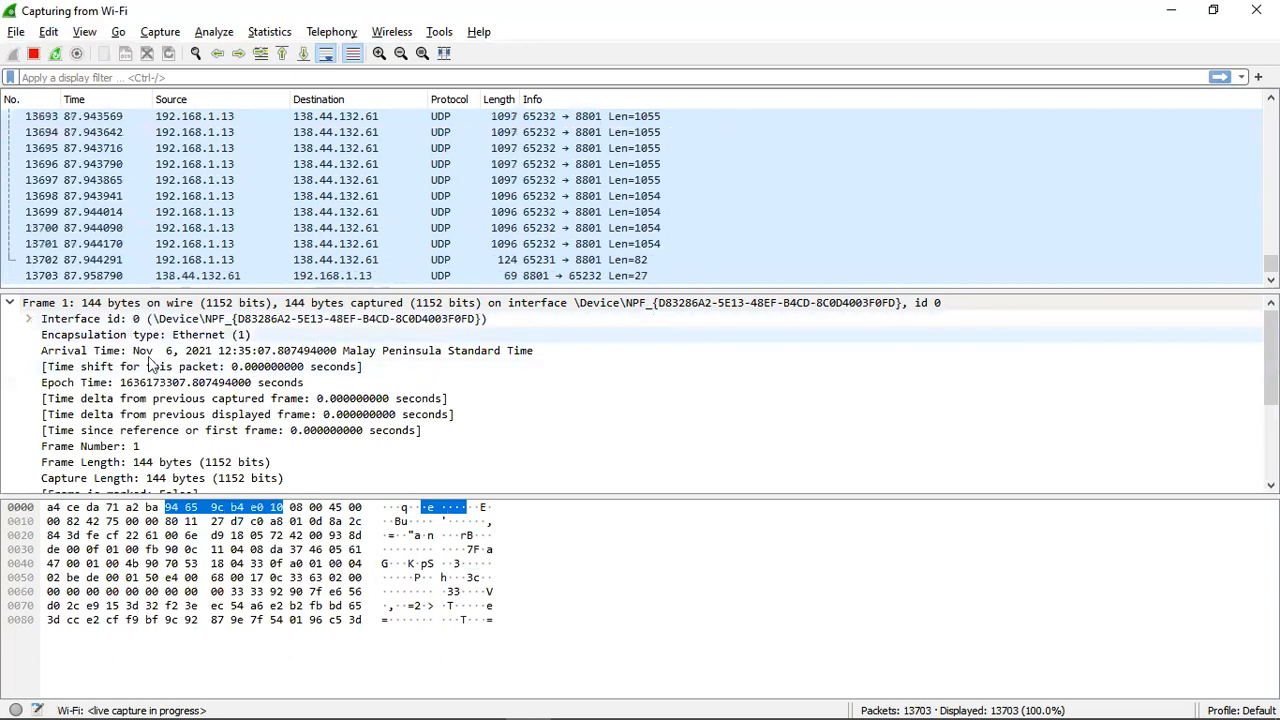
pyautogui.click(9, 304)
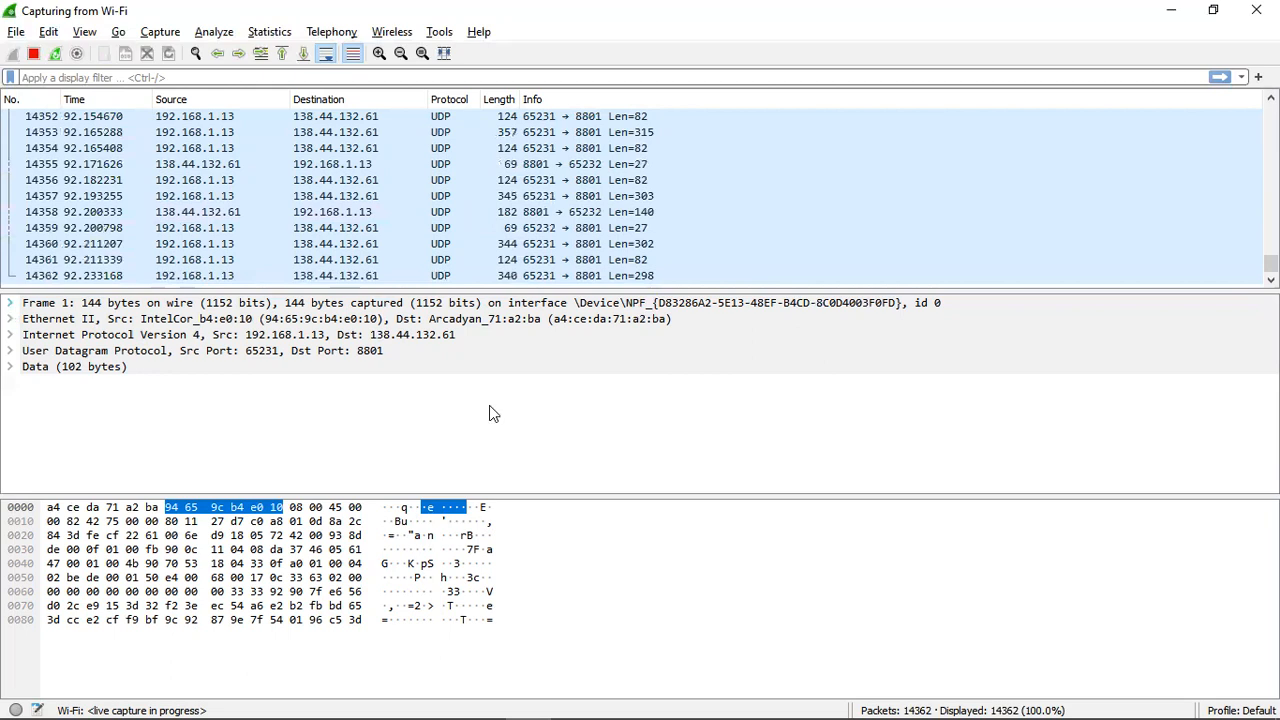
pyautogui.click(10, 303)
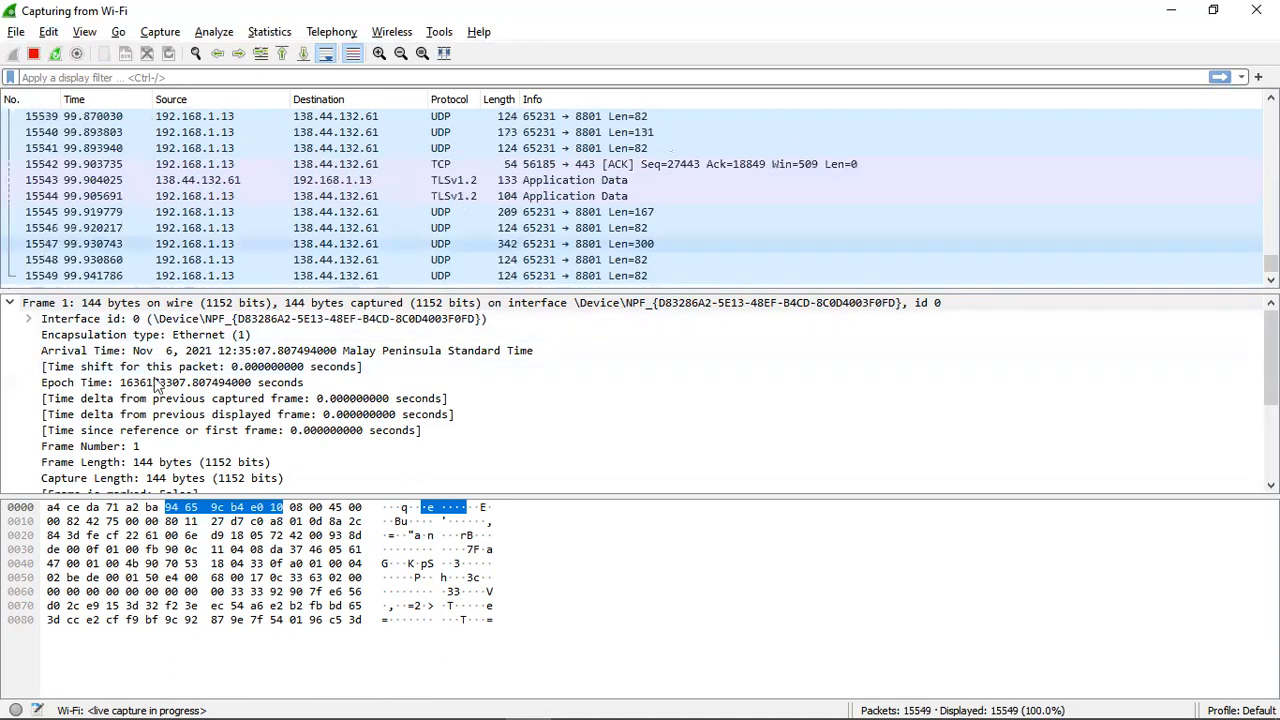
pyautogui.scroll(-1, 150, 400)
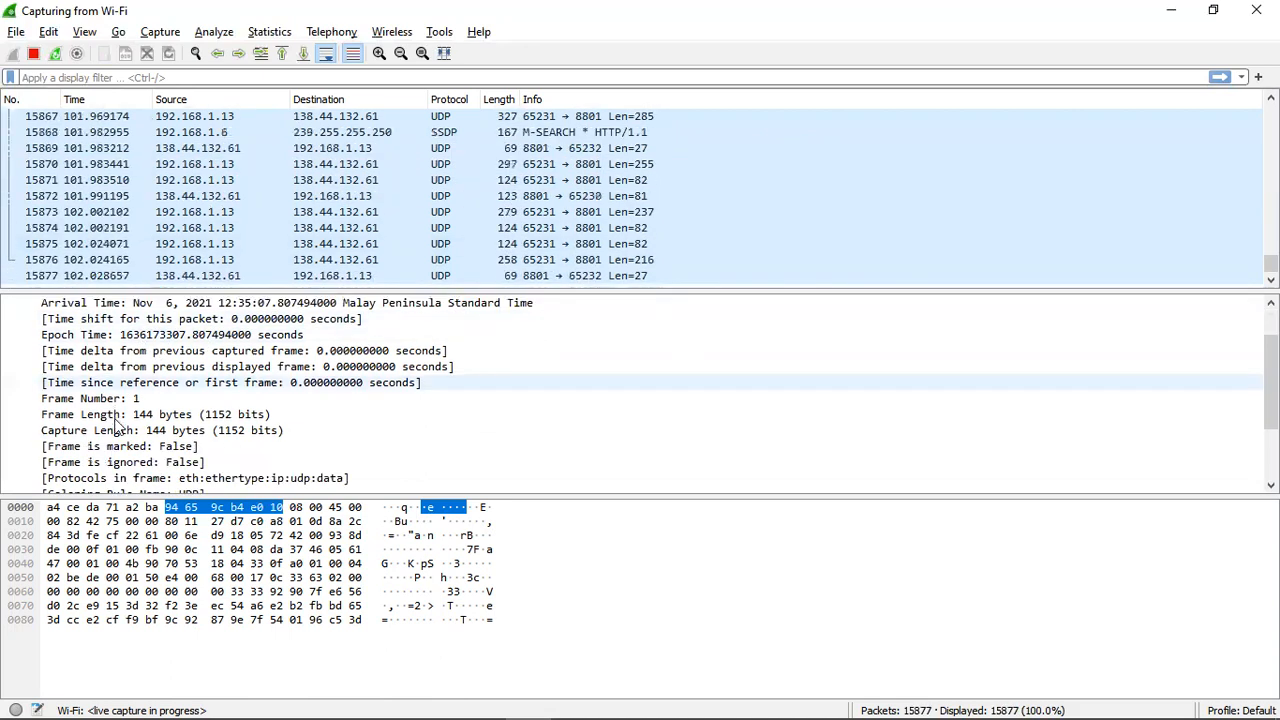
pyautogui.scroll(-1, 185, 445)
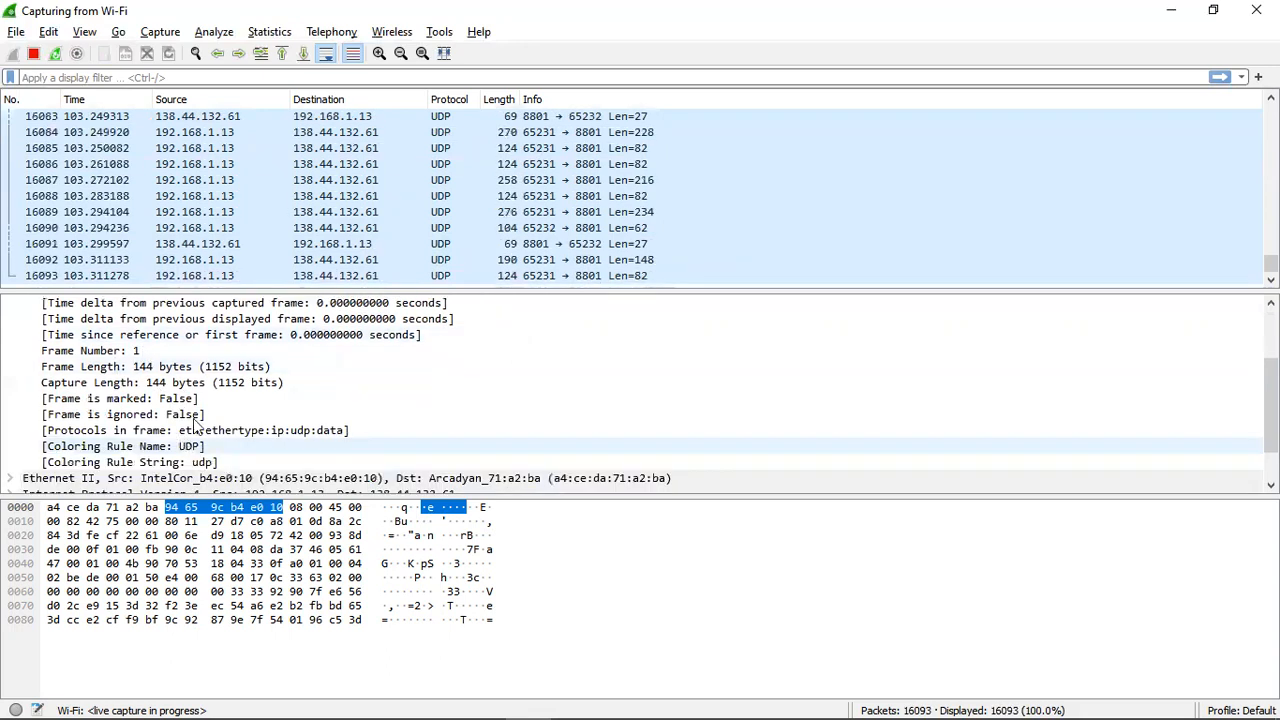
pyautogui.scroll(-1, 200, 420)
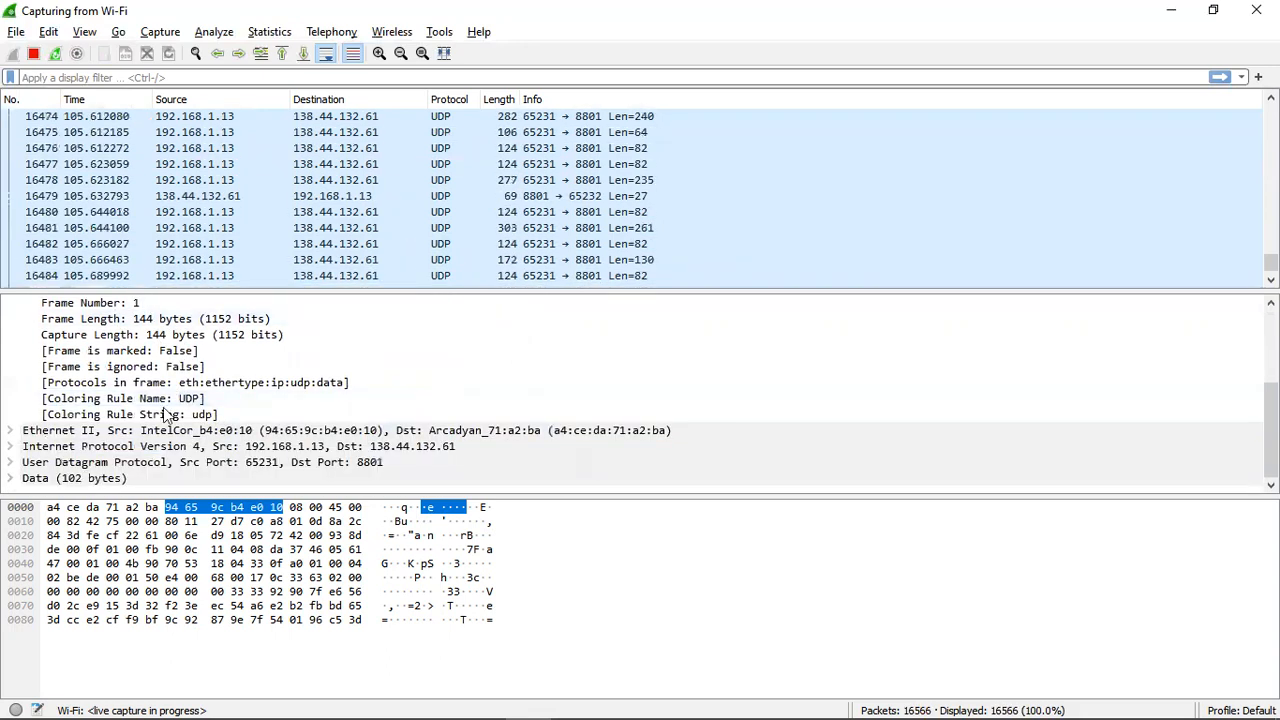
# Expand the Ethernet II, User Datagram Protocol and Data layers of the first packet and review their fields.
pyautogui.click(10, 432)
pyautogui.scroll(-1, 185, 445)
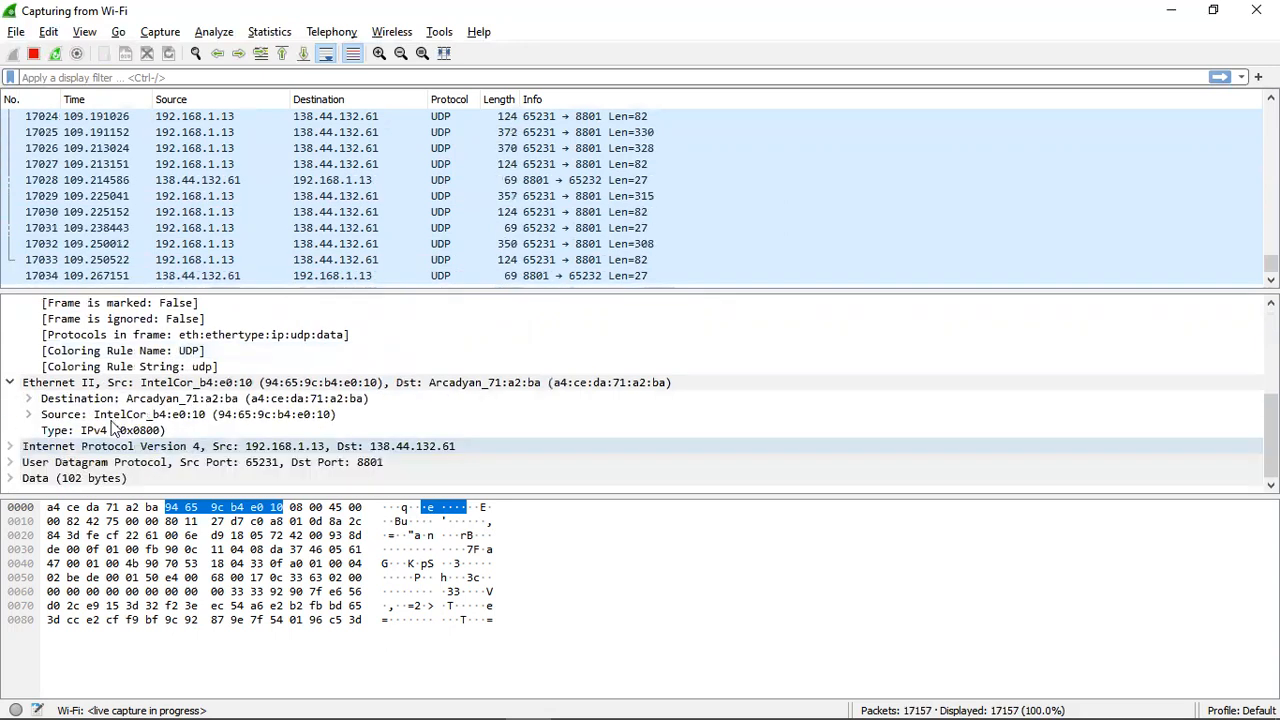
pyautogui.click(10, 463)
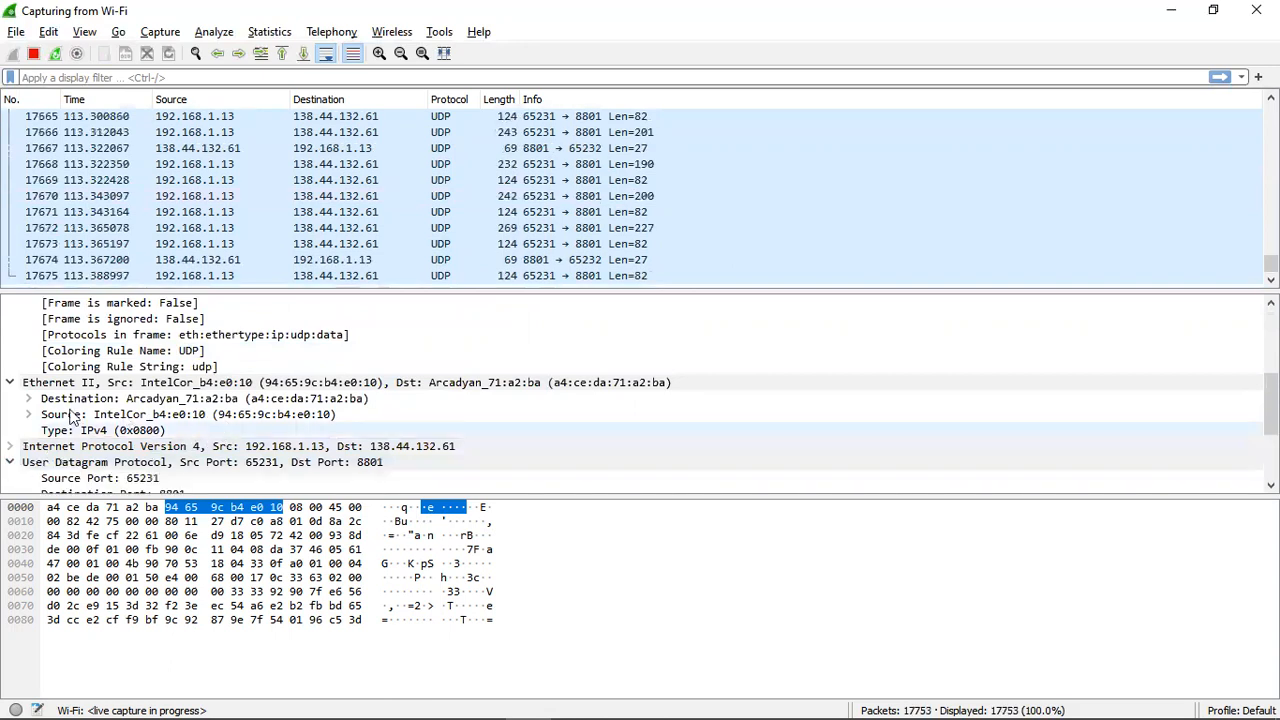
pyautogui.scroll(-2, 74, 418)
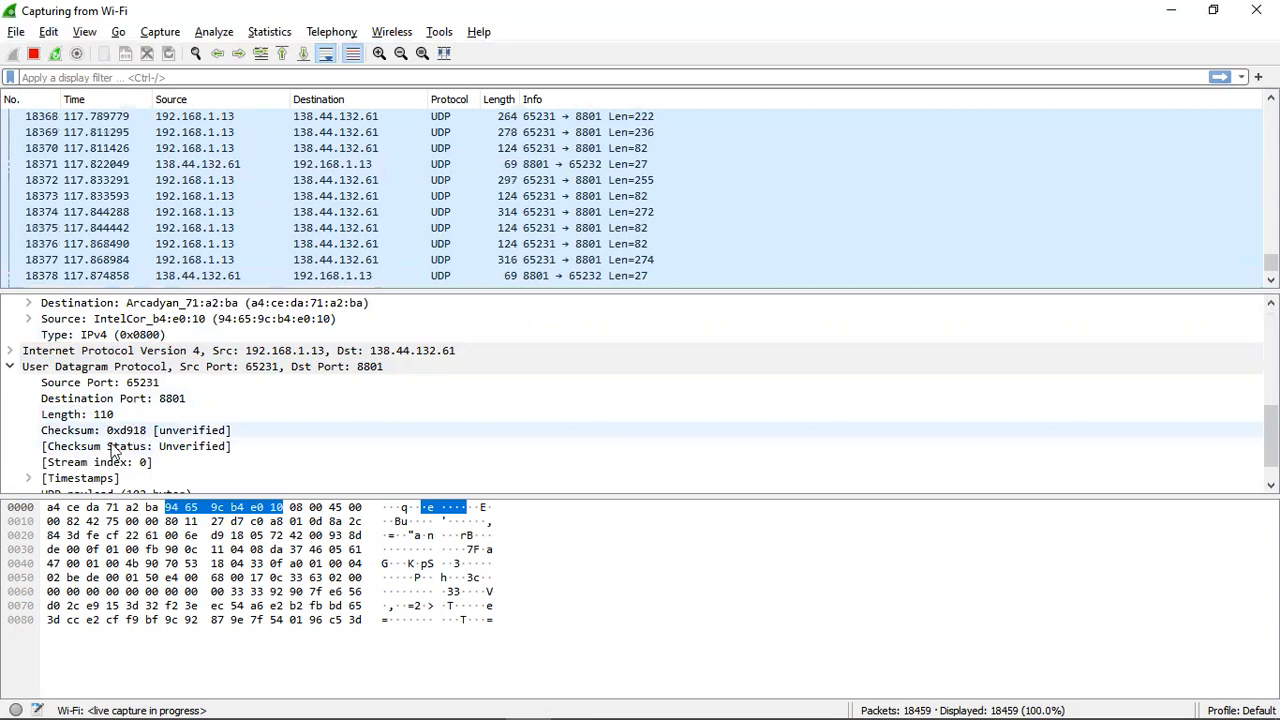
pyautogui.scroll(-1, 113, 452)
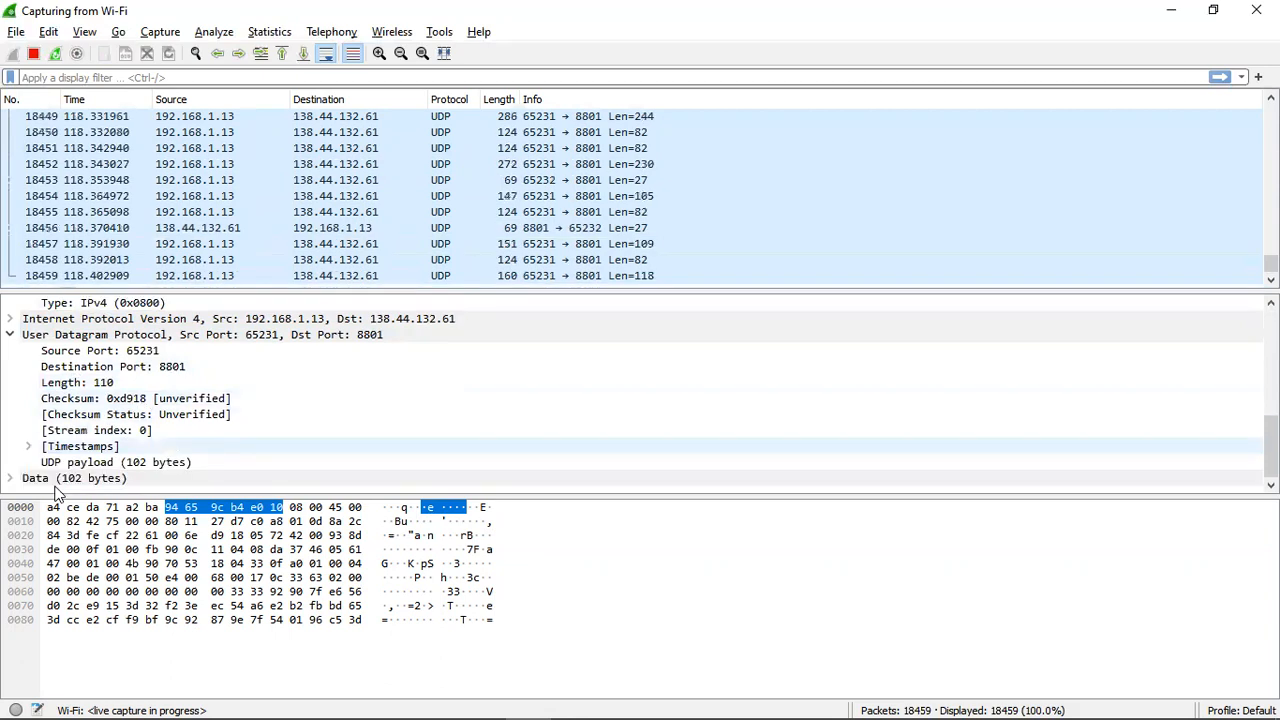
pyautogui.click(12, 481)
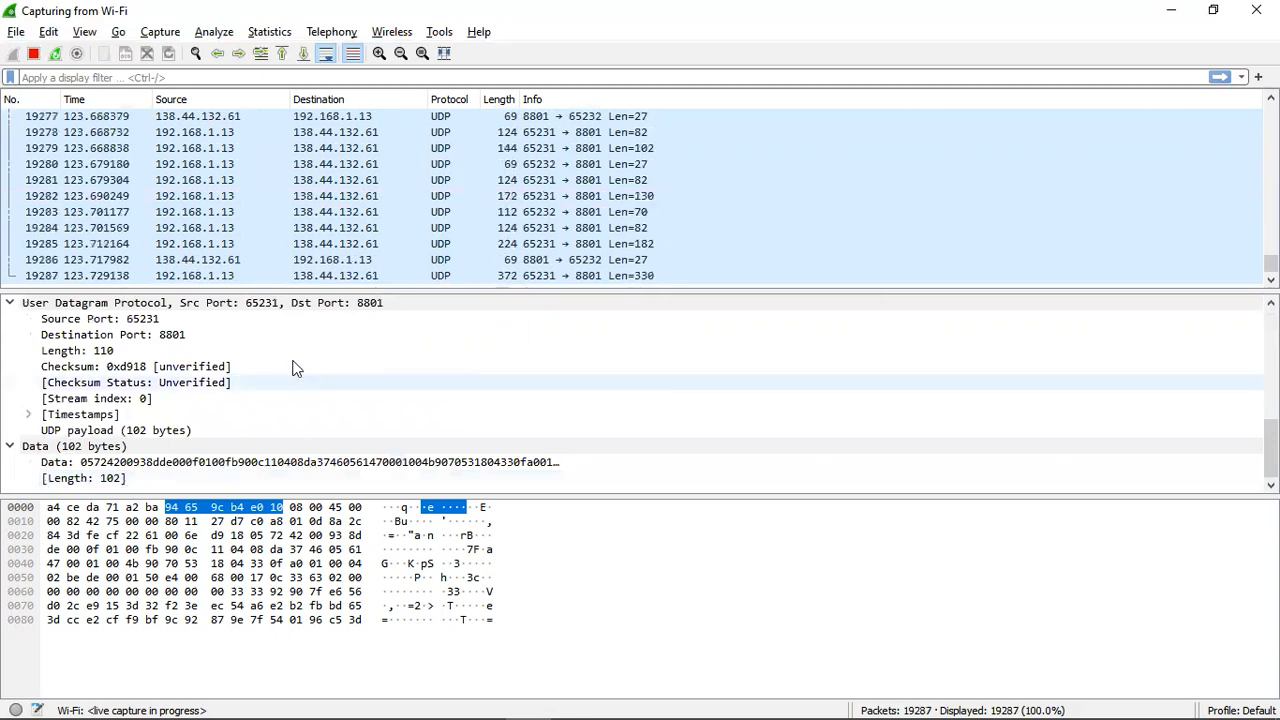
pyautogui.scroll(2, 293, 368)
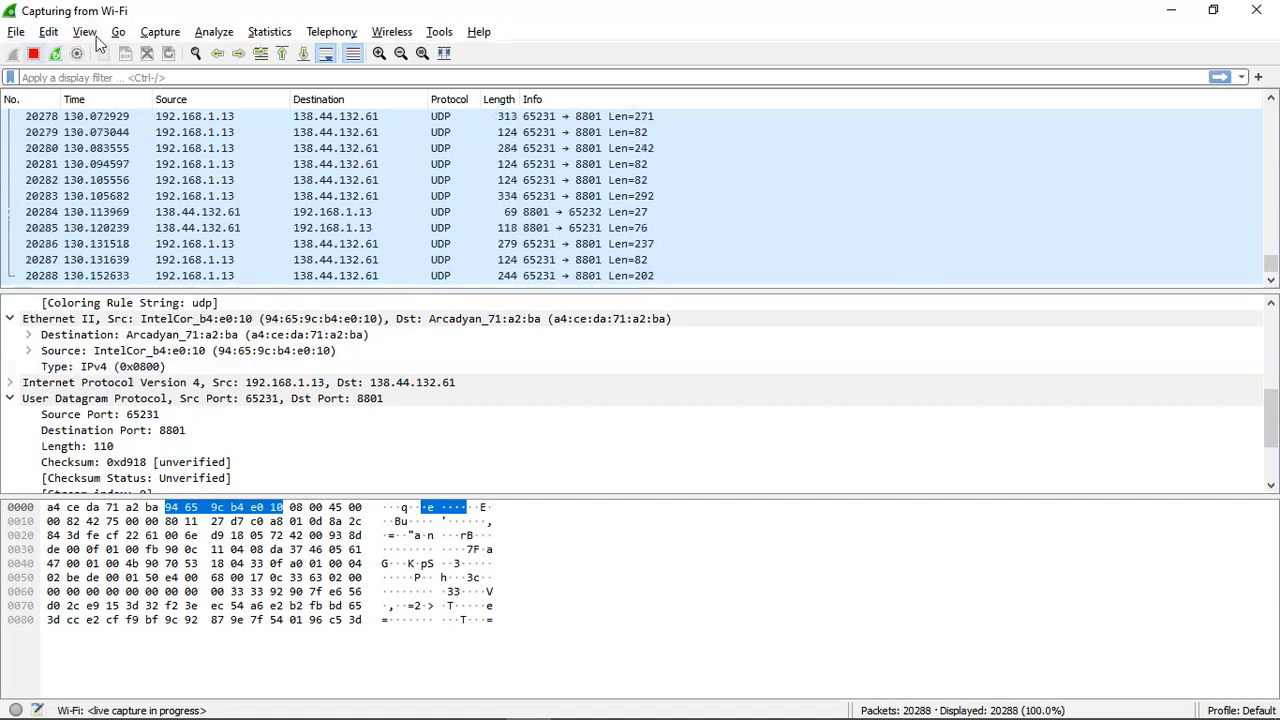
# Stop the live Wi-Fi capture and highlight the bytes of the Ethernet type field.
pyautogui.click(162, 33)
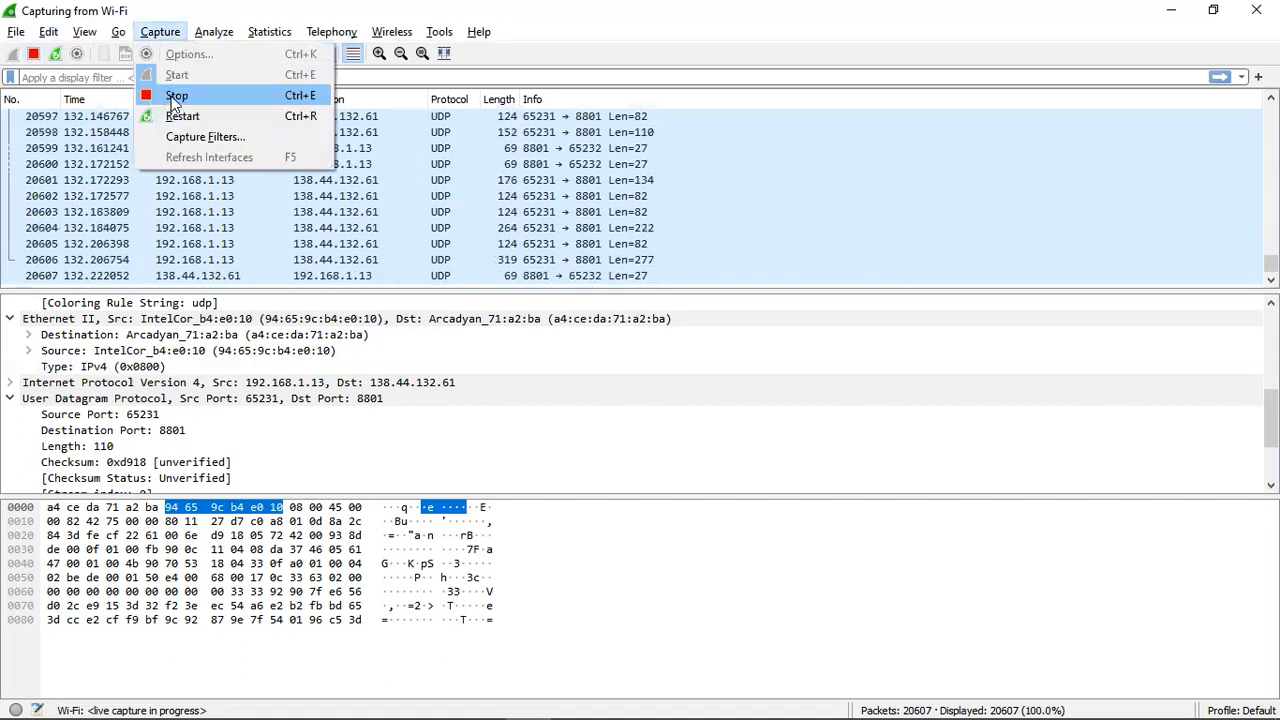
pyautogui.click(174, 96)
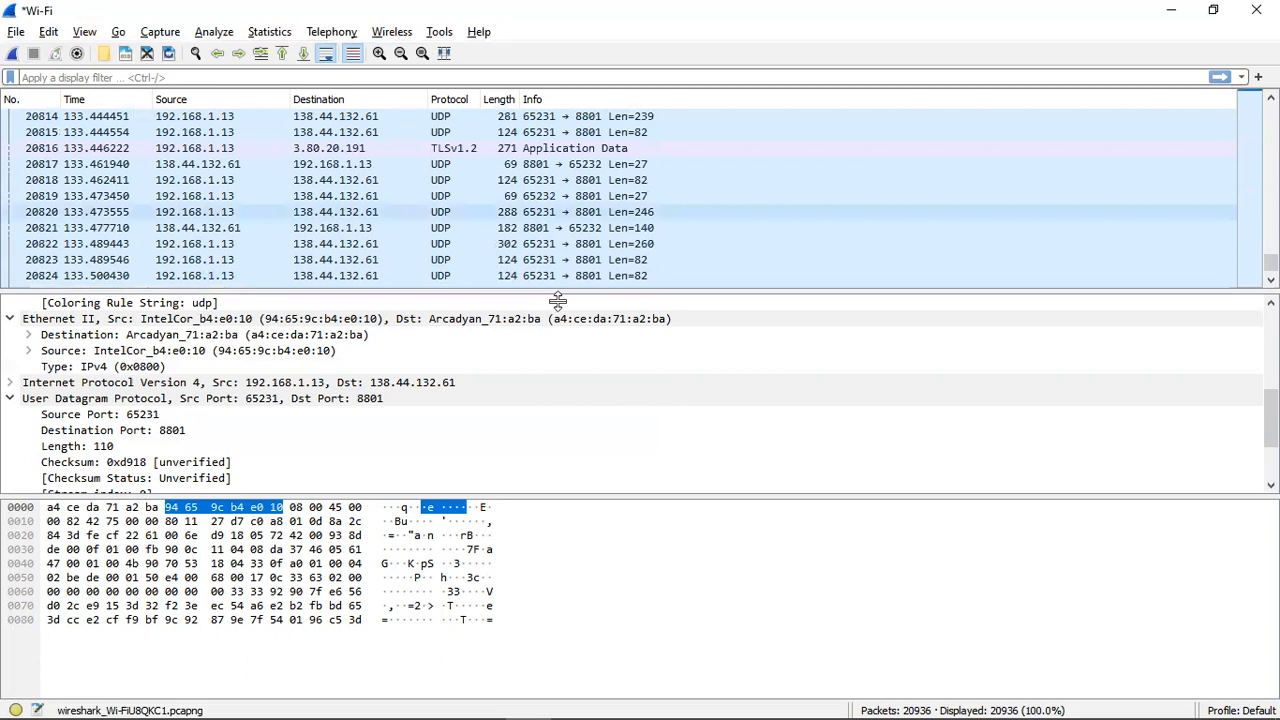
pyautogui.click(317, 362)
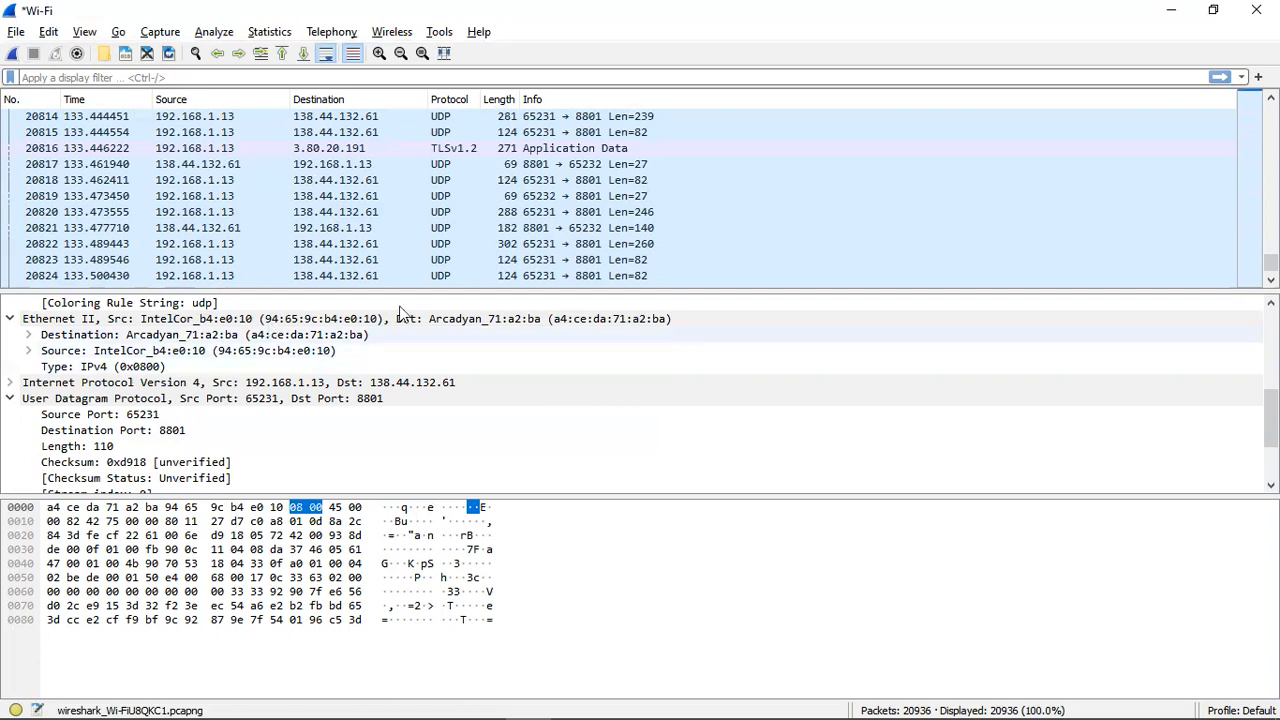
# Open the capture file dhcp-ethereal-trace-1 from the lab_5 folder, continuing without saving the captured Wi-Fi packets.
pyautogui.click(17, 34)
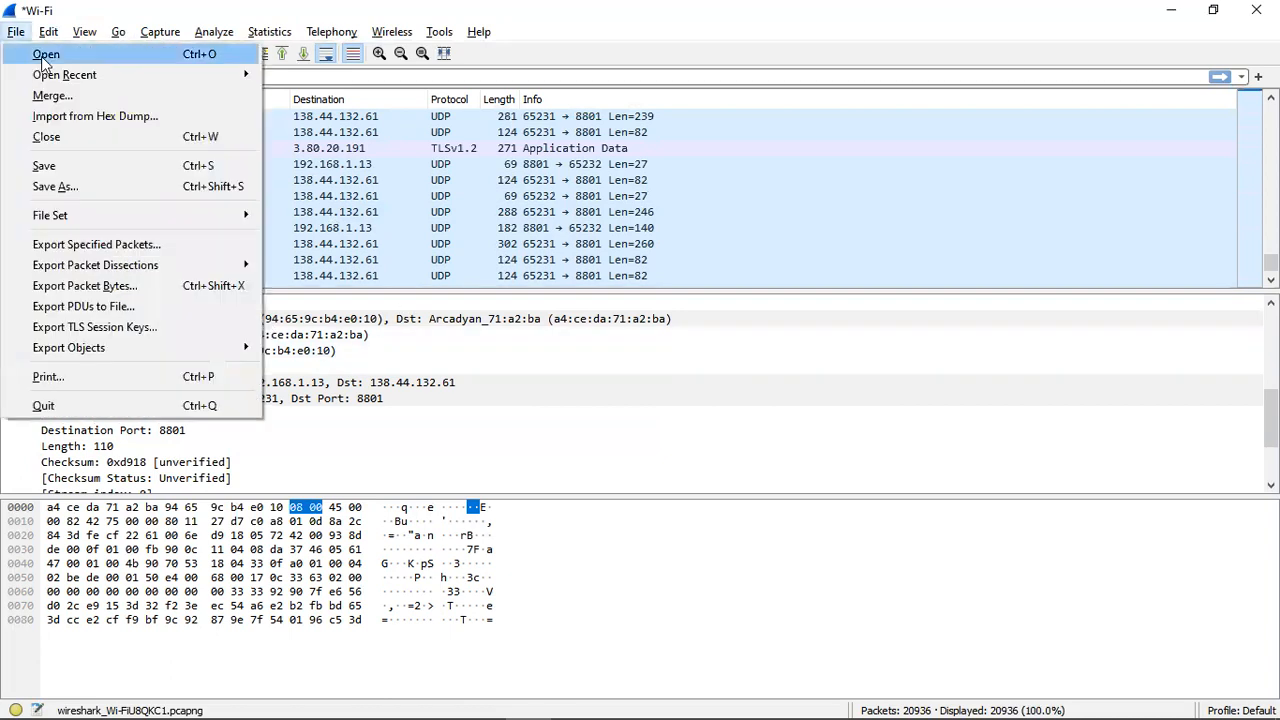
pyautogui.click(42, 58)
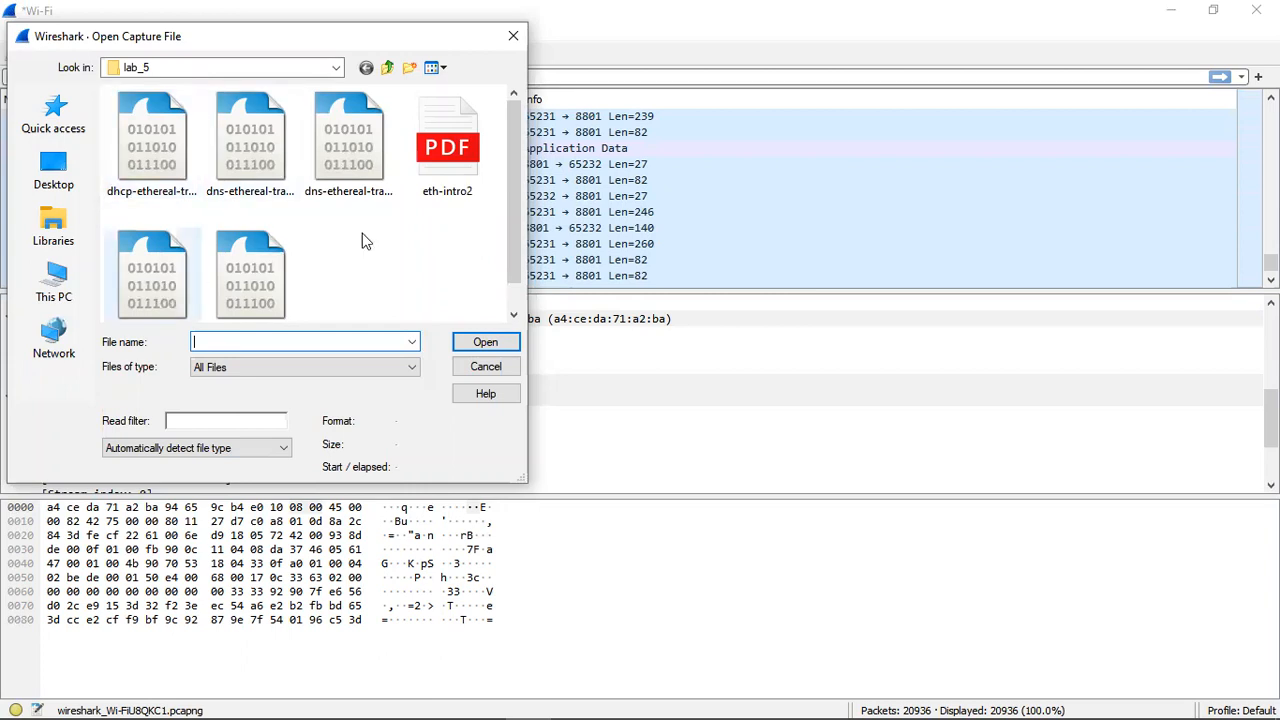
pyautogui.click(145, 205)
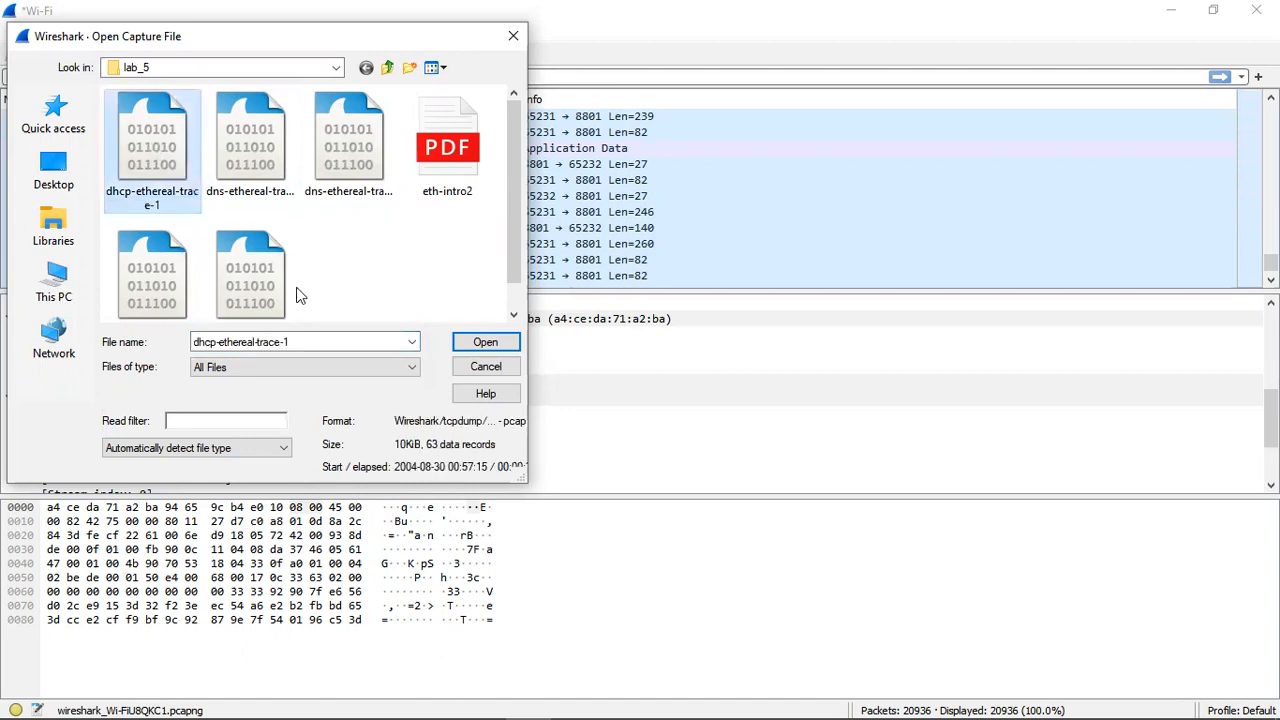
pyautogui.click(482, 343)
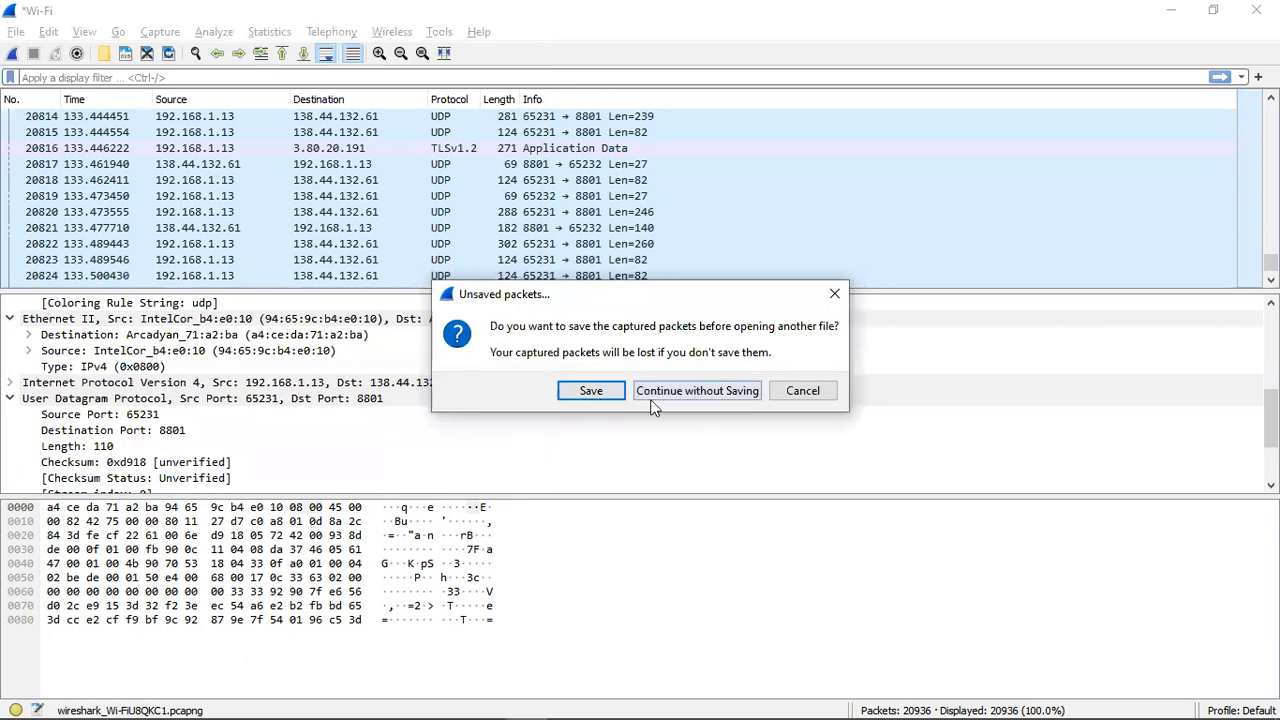
pyautogui.click(705, 391)
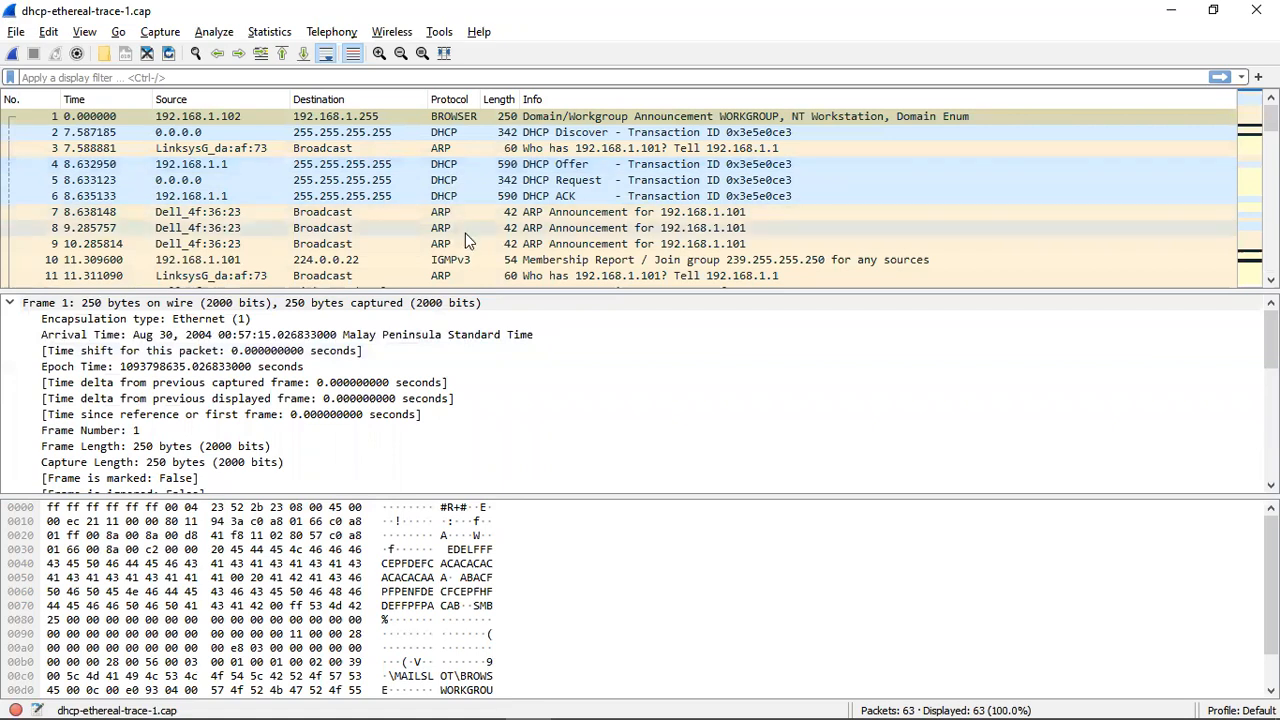
# Look through the protocols and info of the opened trace's packets, returning to the first packet.
pyautogui.scroll(-3, 463, 232)
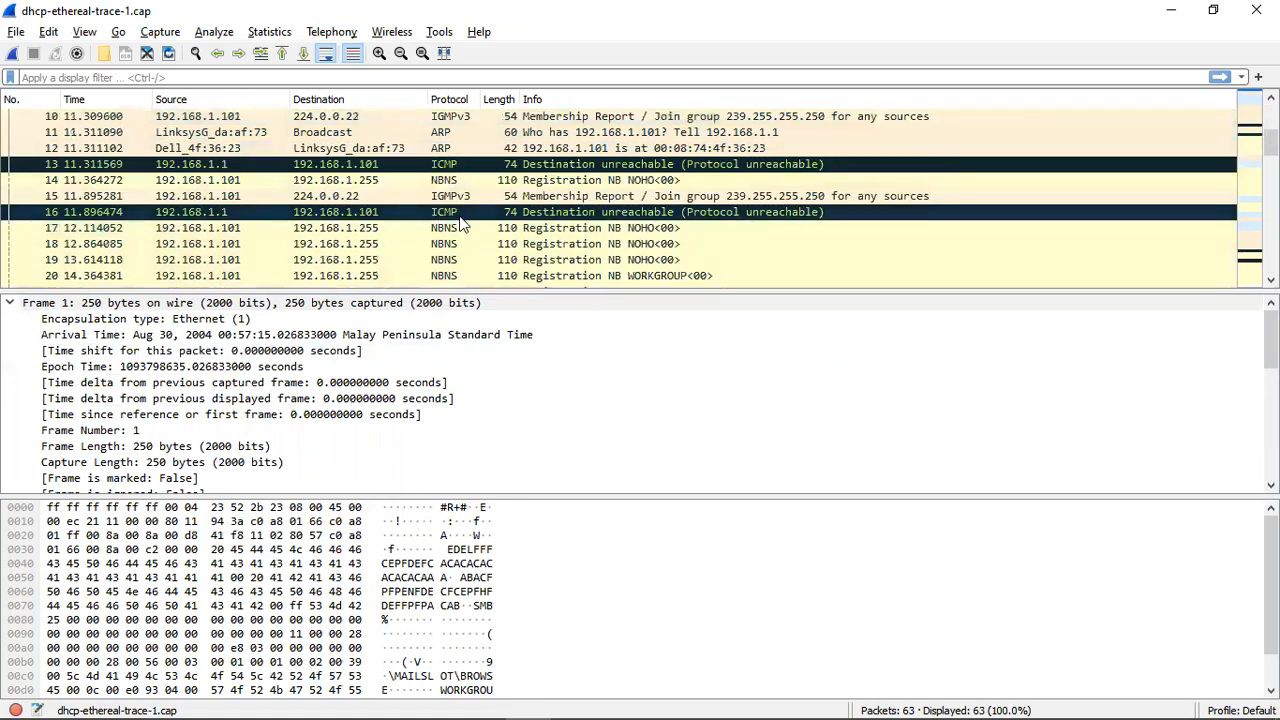
pyautogui.scroll(-2, 463, 229)
pyautogui.scroll(3, 462, 227)
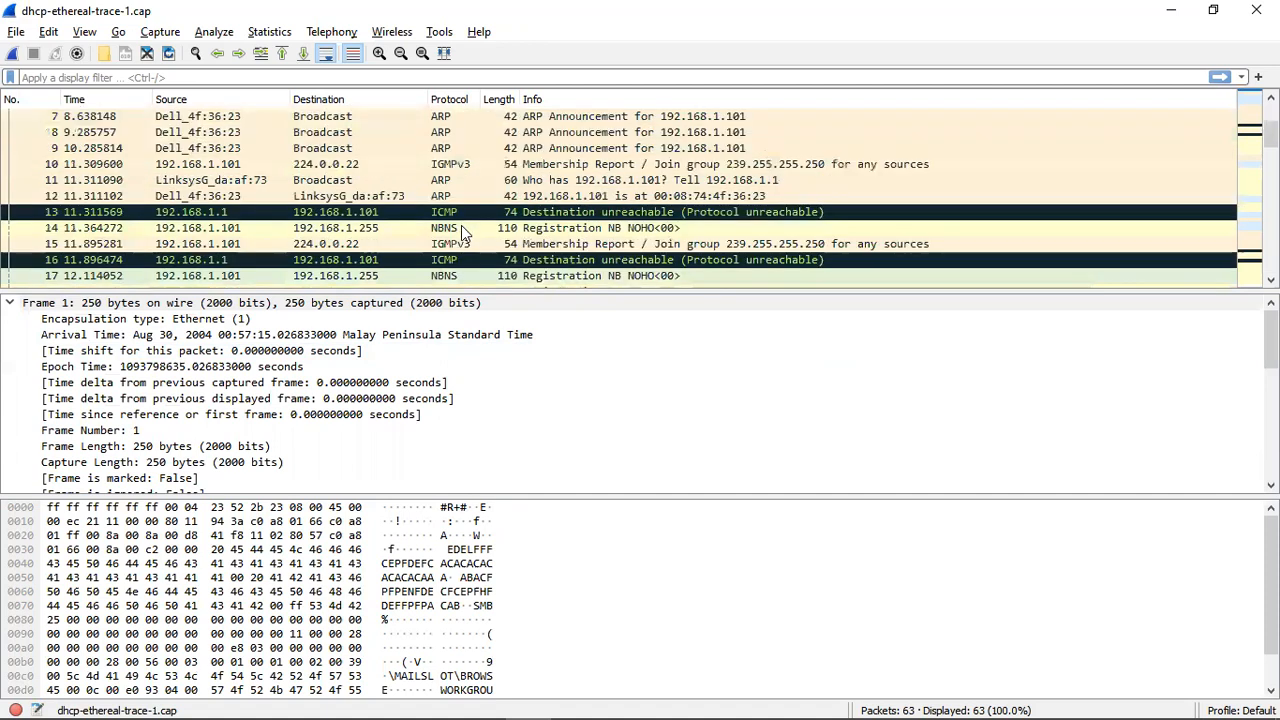
pyautogui.scroll(2, 461, 225)
pyautogui.scroll(-3, 461, 223)
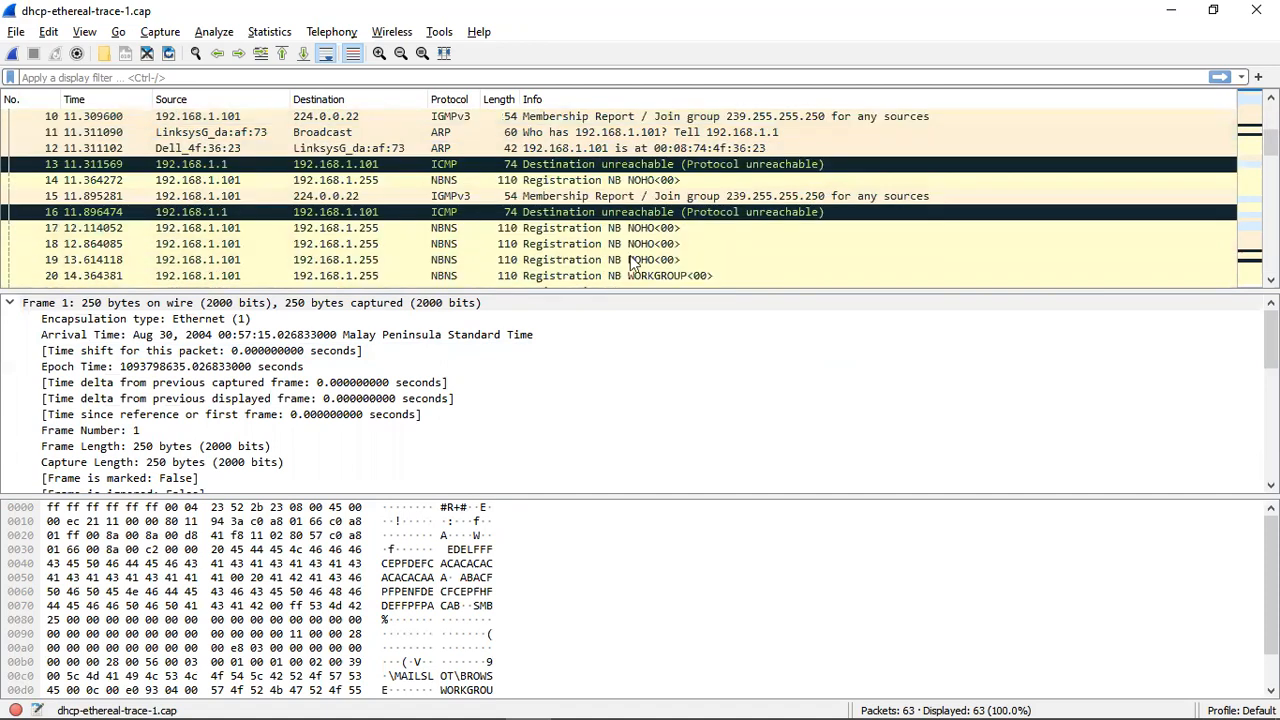
pyautogui.scroll(3, 600, 250)
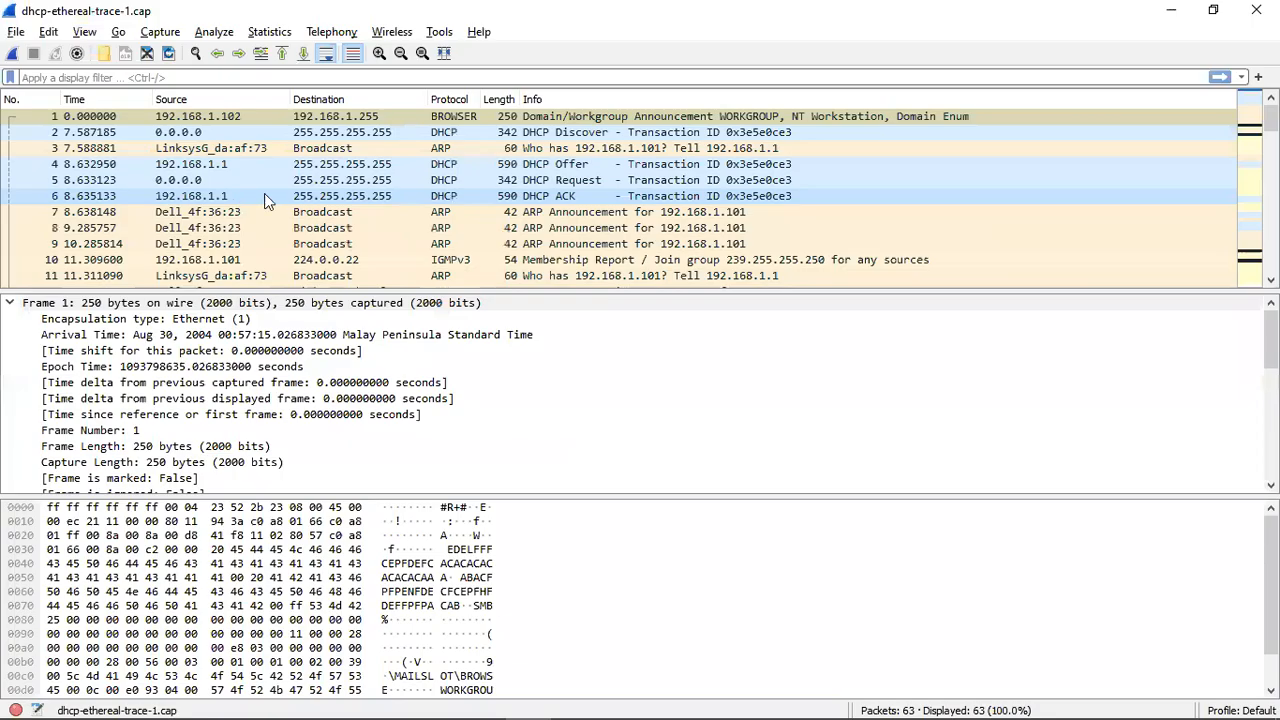
# Step through packets 3 to 10 of the trace and compare the frame details and raw bytes of the DHCP and ARP entries.
pyautogui.click(205, 198)
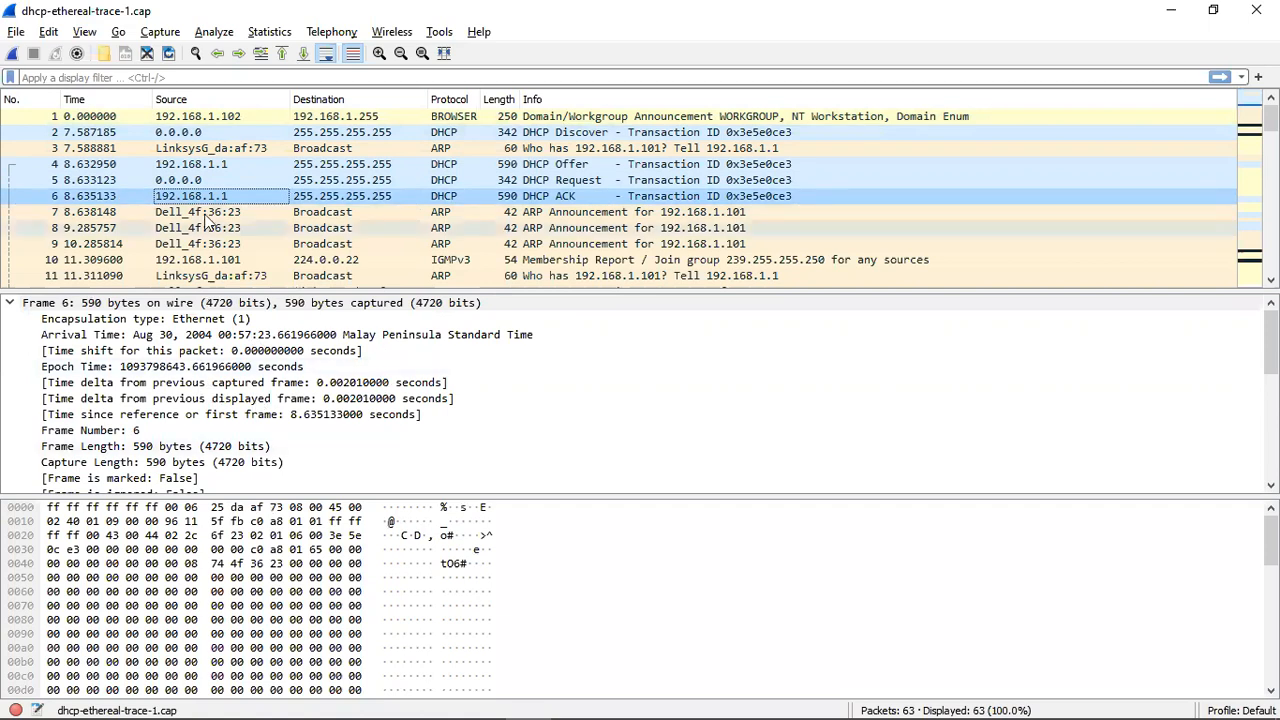
pyautogui.click(204, 217)
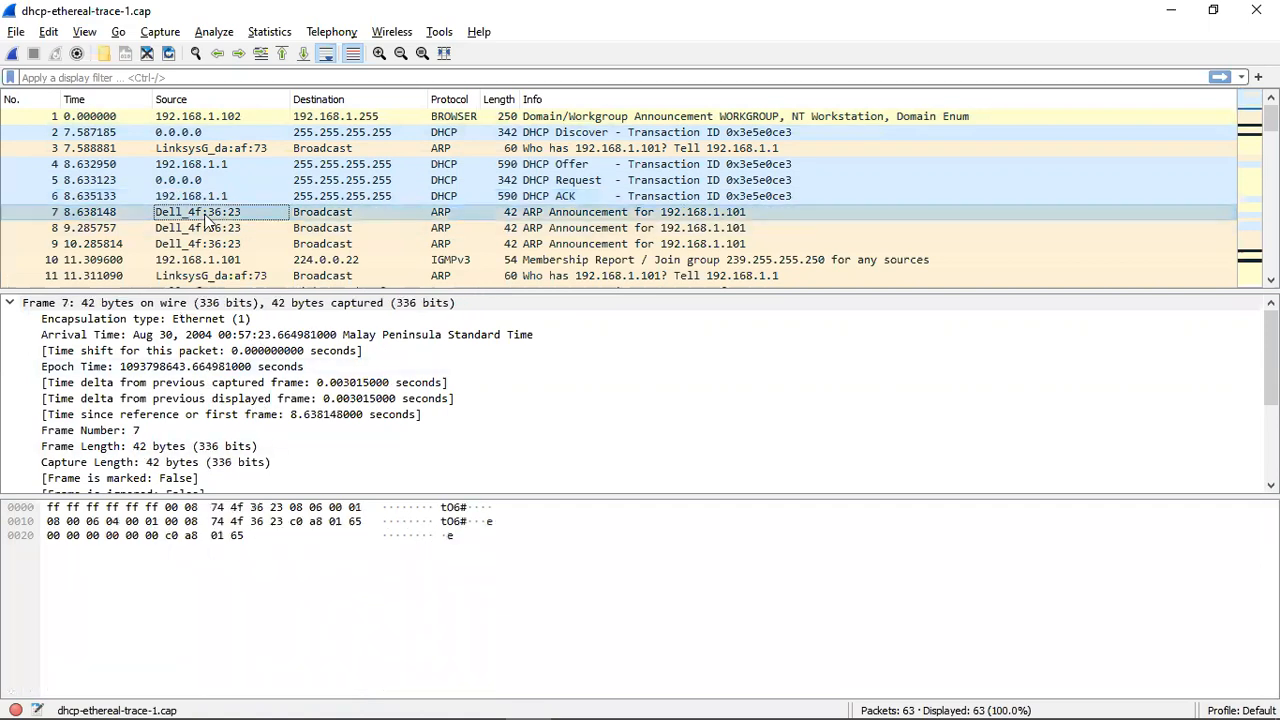
pyautogui.click(210, 246)
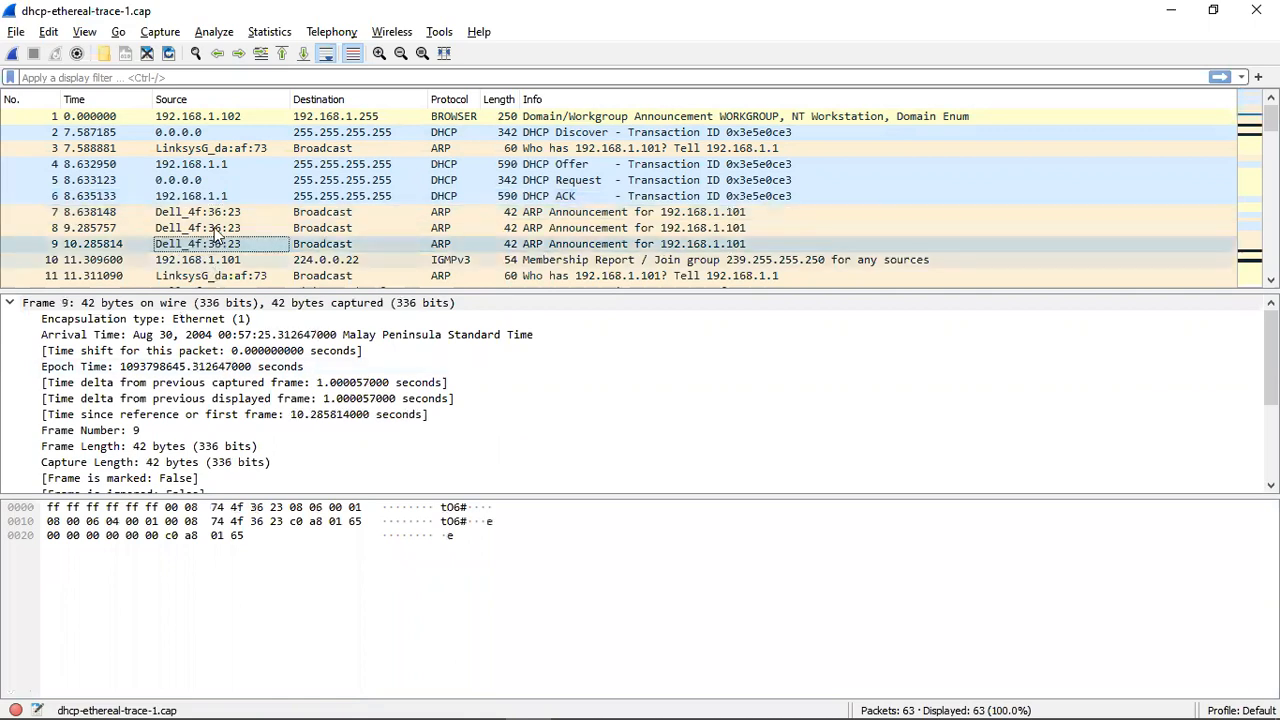
pyautogui.press('Down')
pyautogui.press('Up')
pyautogui.press('Up')
pyautogui.press('Up')
pyautogui.press('Up')
pyautogui.press('Up')
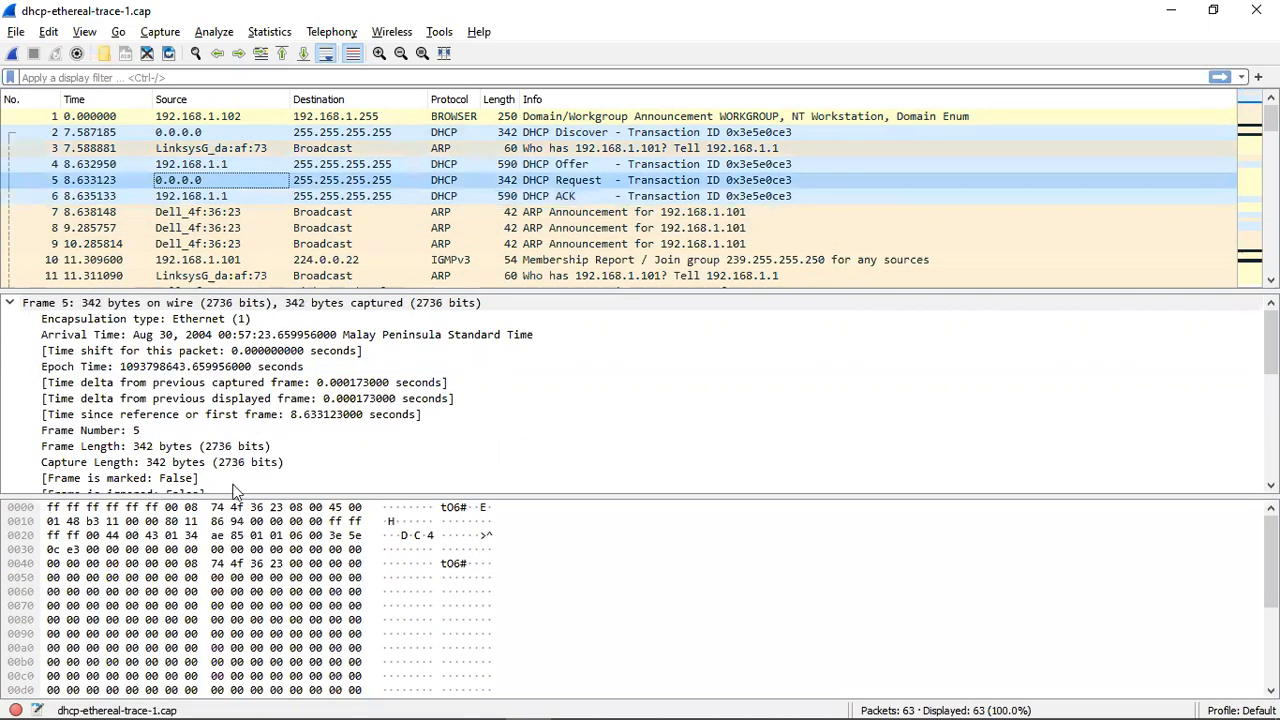
pyautogui.press('Up')
pyautogui.press('Up')
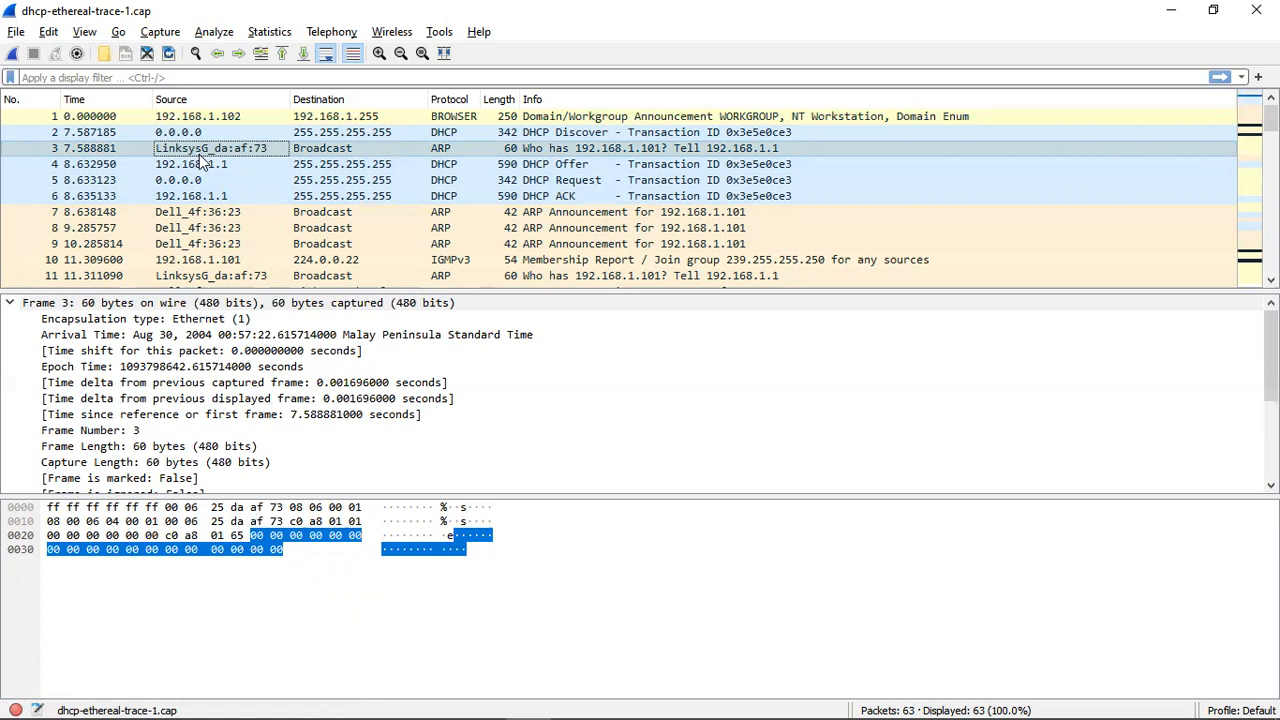
pyautogui.click(172, 228)
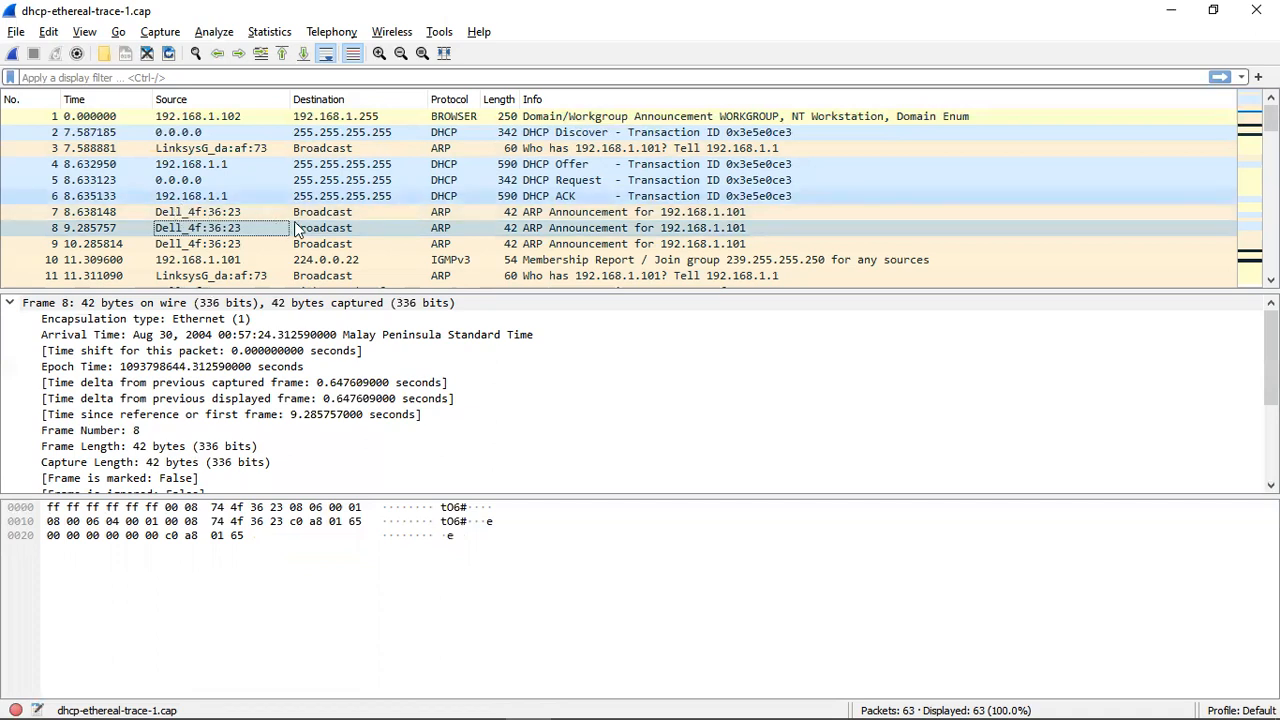
pyautogui.scroll(-2, 295, 228)
pyautogui.scroll(2, 295, 228)
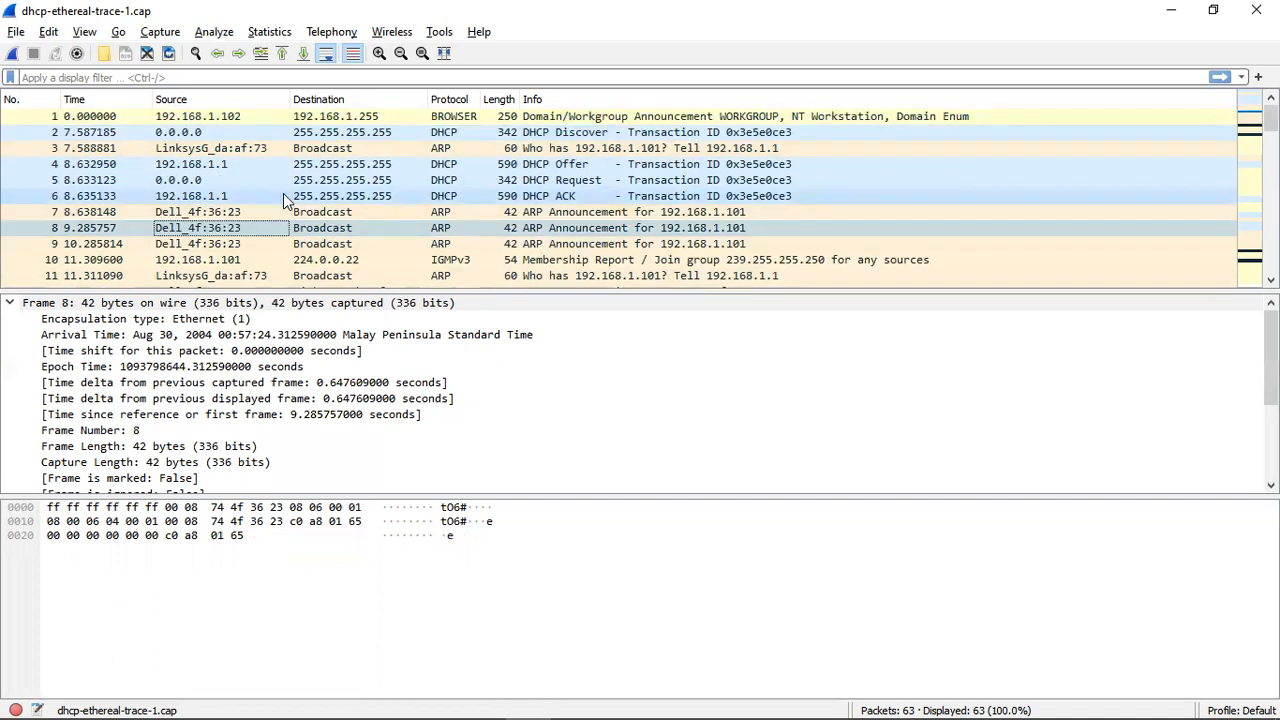
# Switch to Word and read the DHCP trace and filter instructions in the 1LCH-lab5-ans document.
pyautogui.click(80, 77)
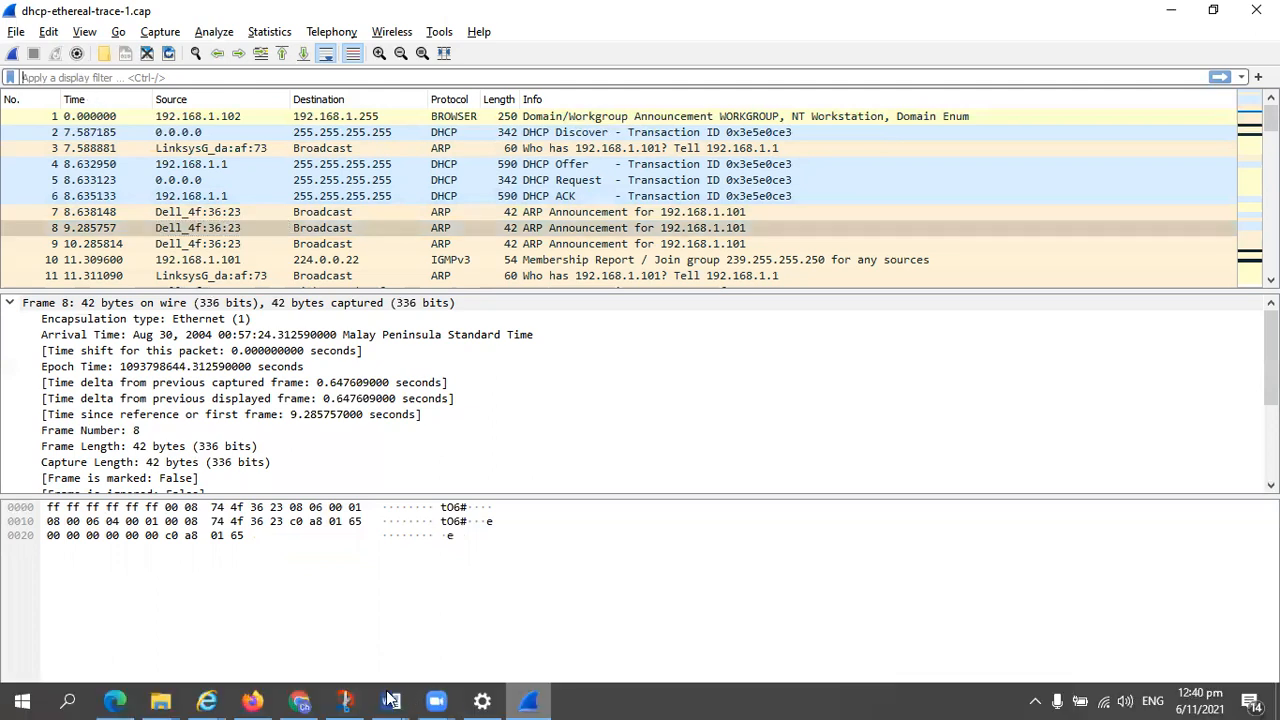
pyautogui.click(390, 700)
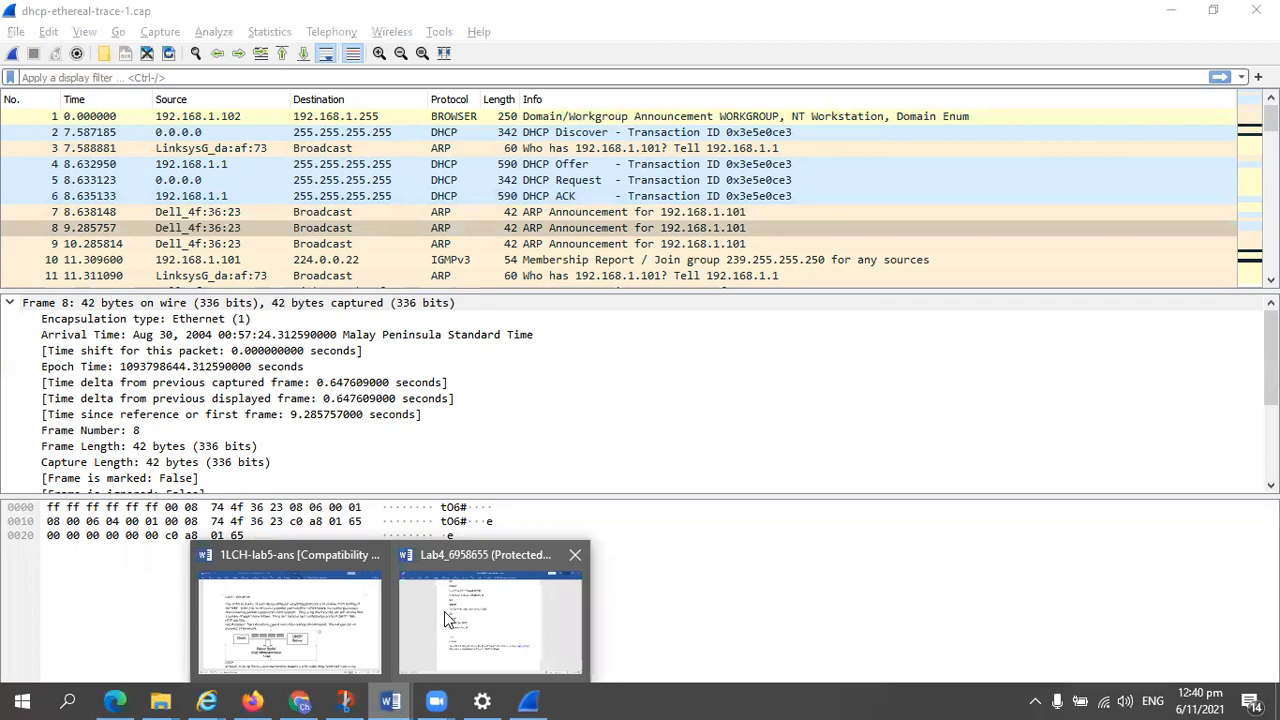
pyautogui.click(444, 611)
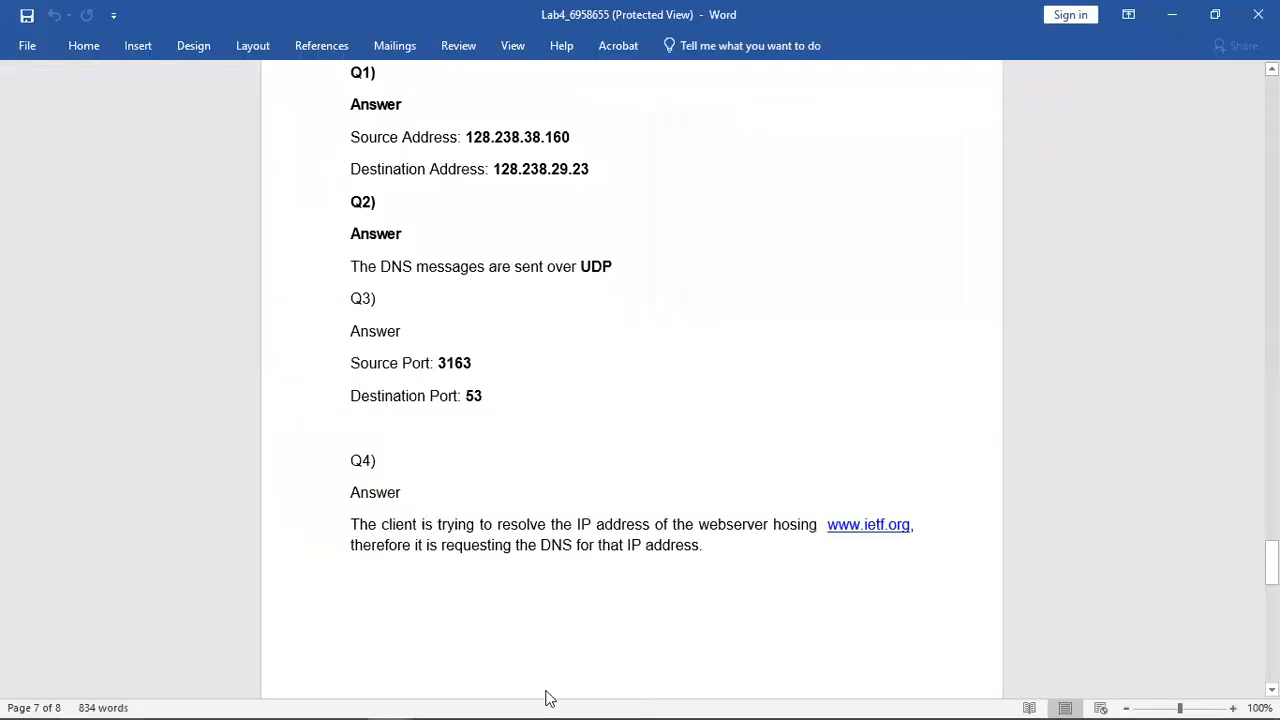
pyautogui.moveTo(394, 697)
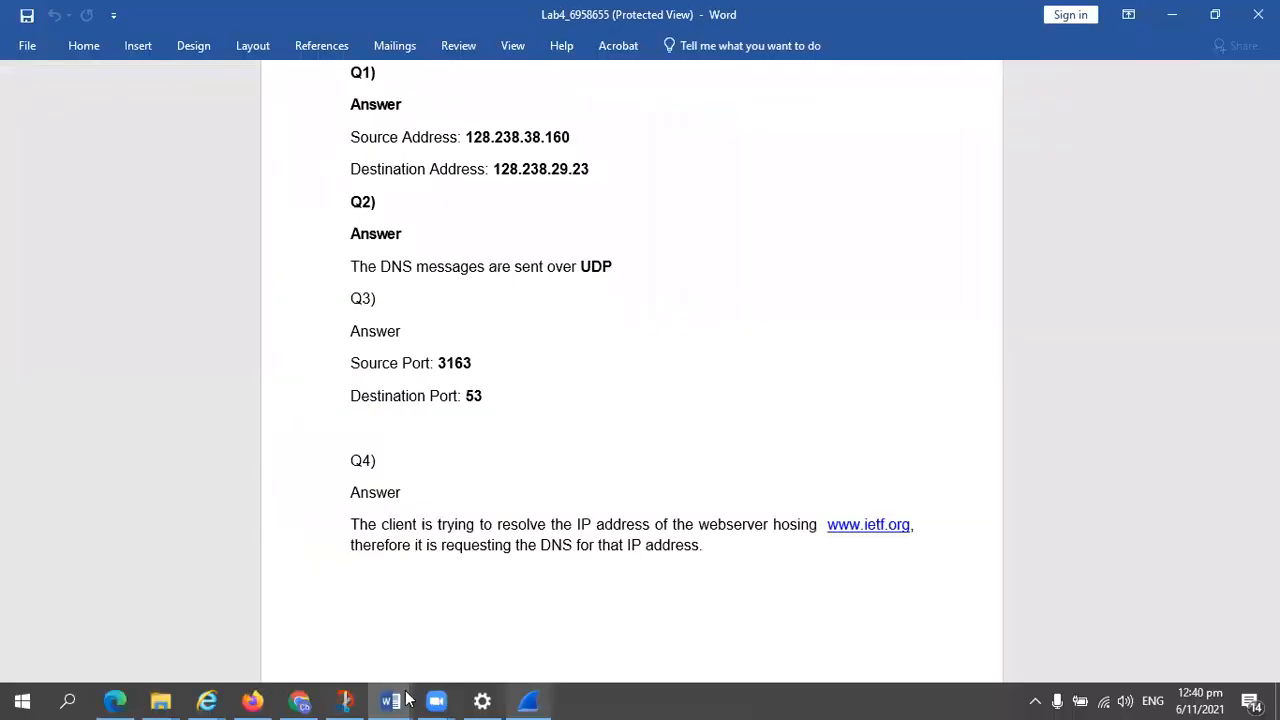
pyautogui.click(345, 617)
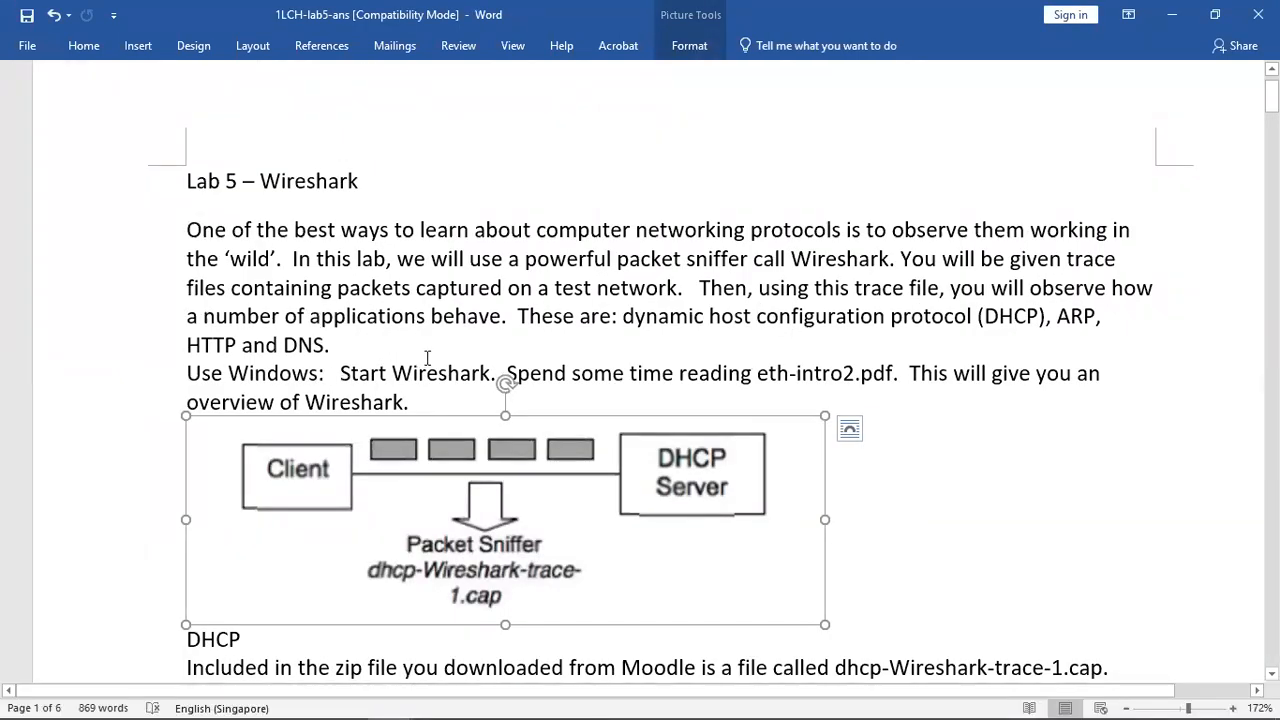
pyautogui.scroll(-3, 575, 340)
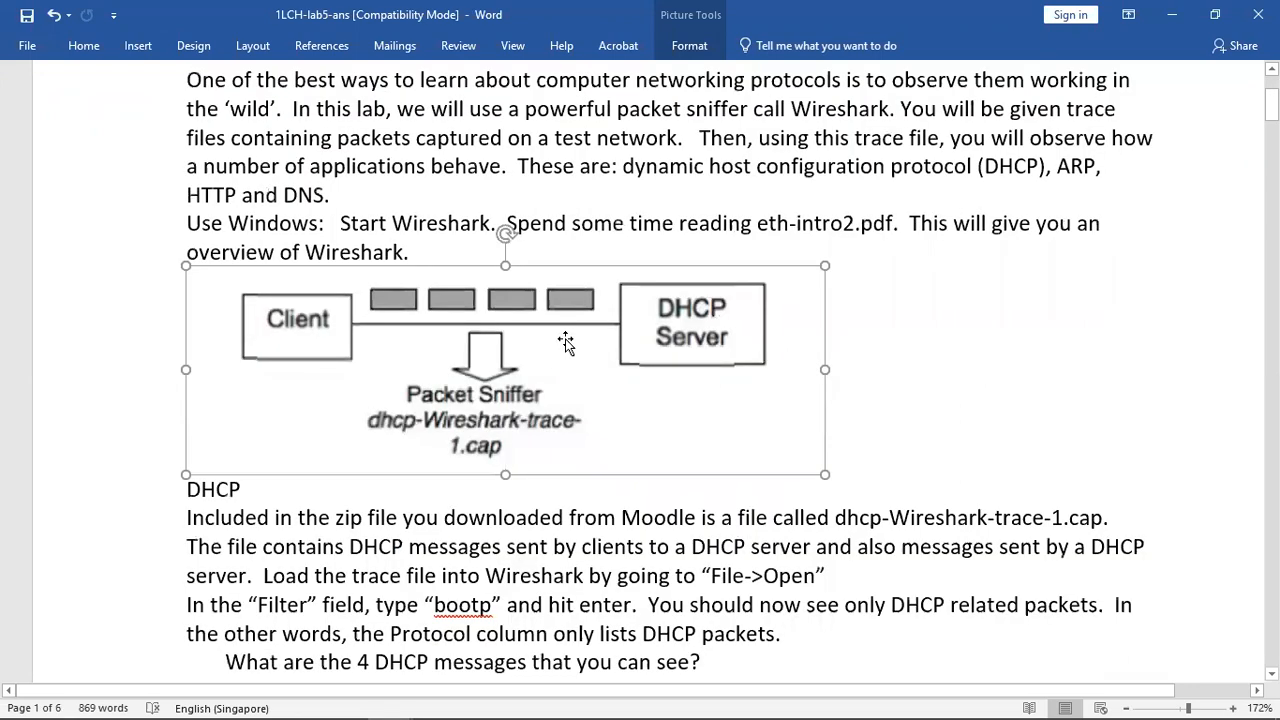
pyautogui.scroll(-1, 686, 440)
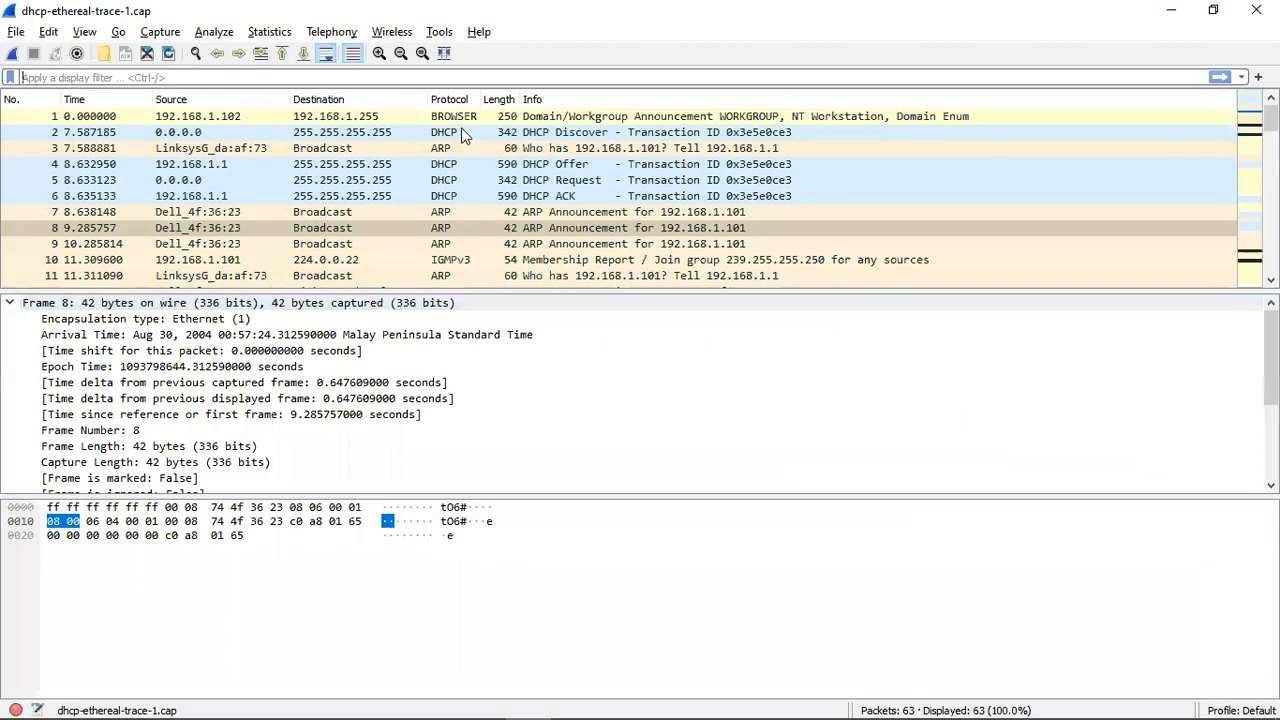
# Switch back to Wireshark and apply the display filter bootp to the trace.
pyautogui.scroll(-6, 517, 180)
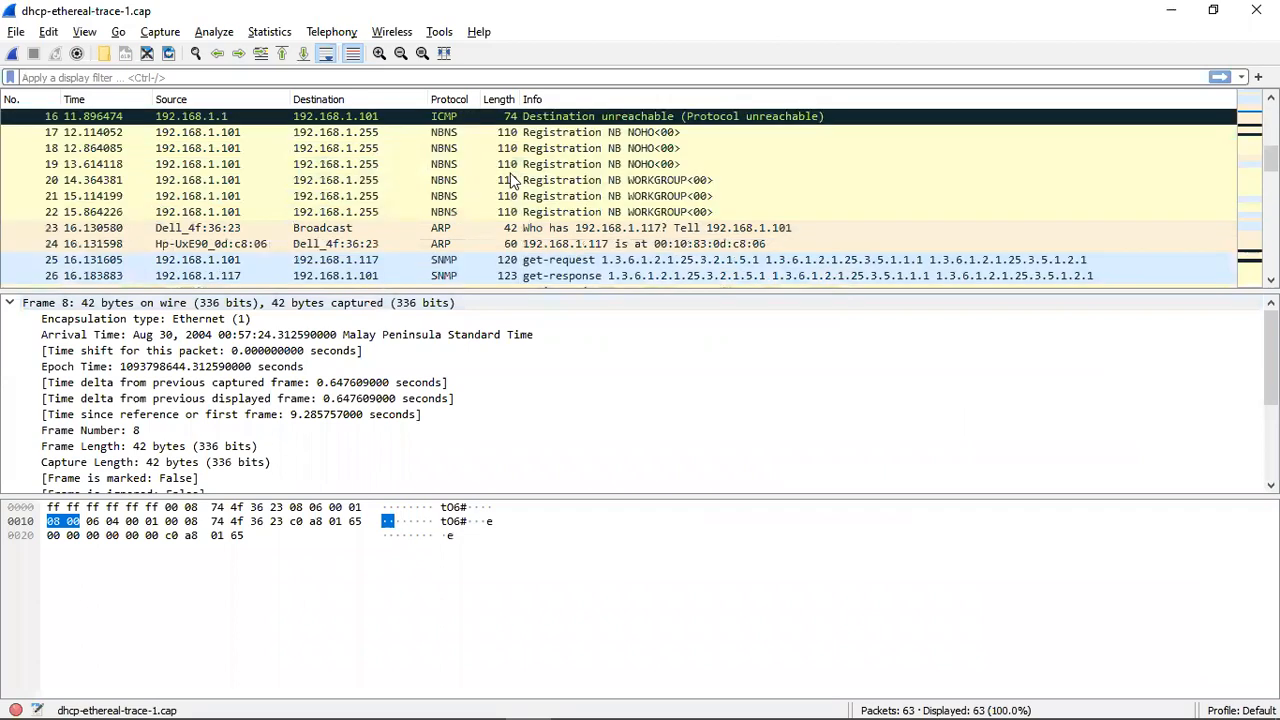
pyautogui.scroll(6, 118, 140)
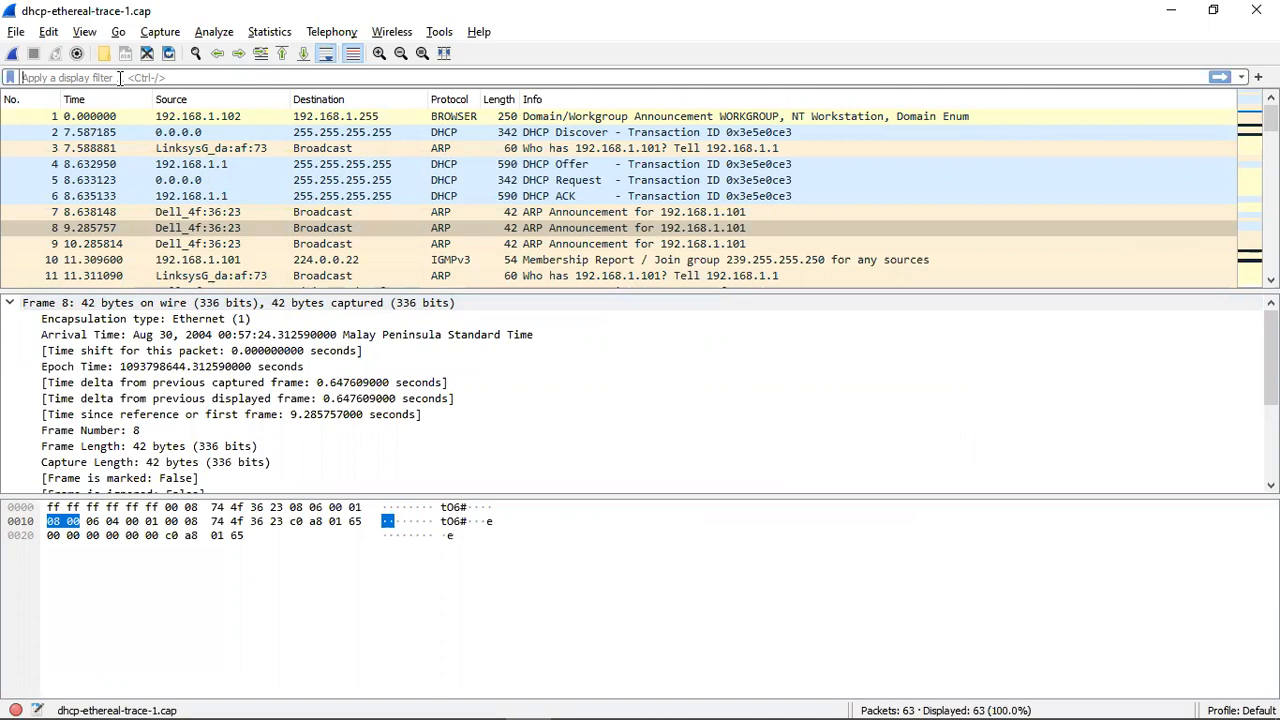
pyautogui.write('boot')
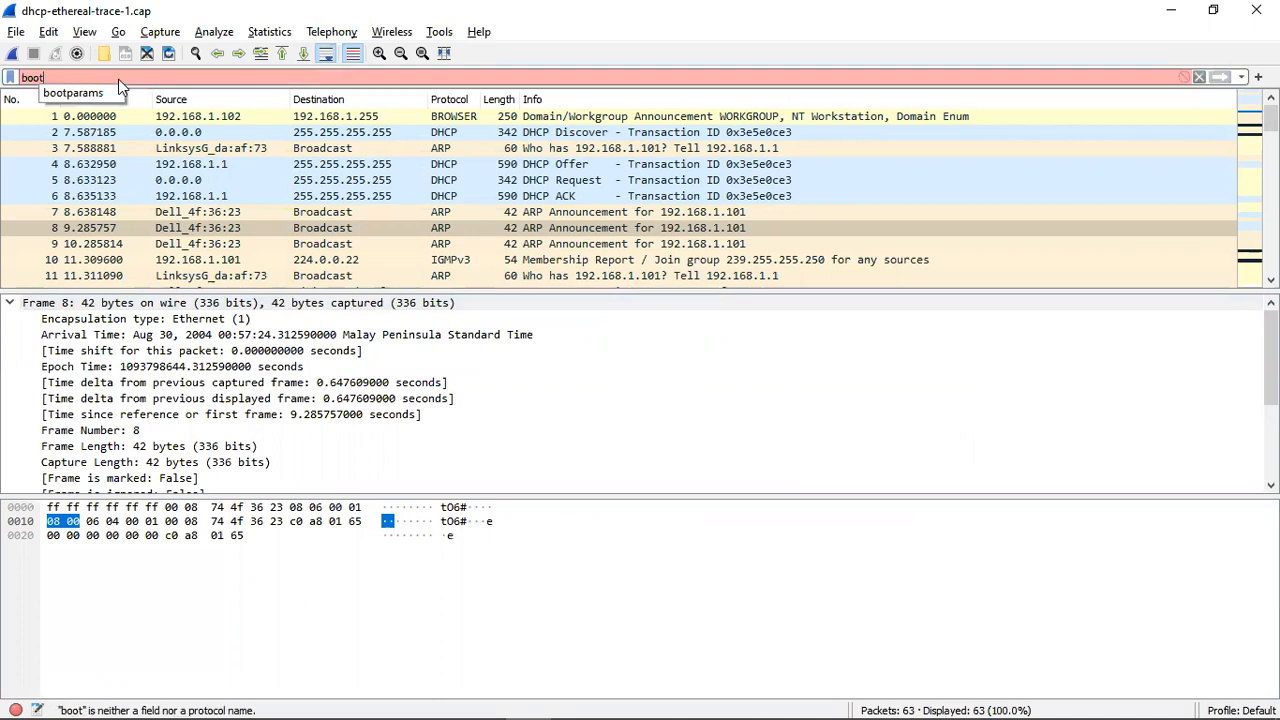
pyautogui.write('p')
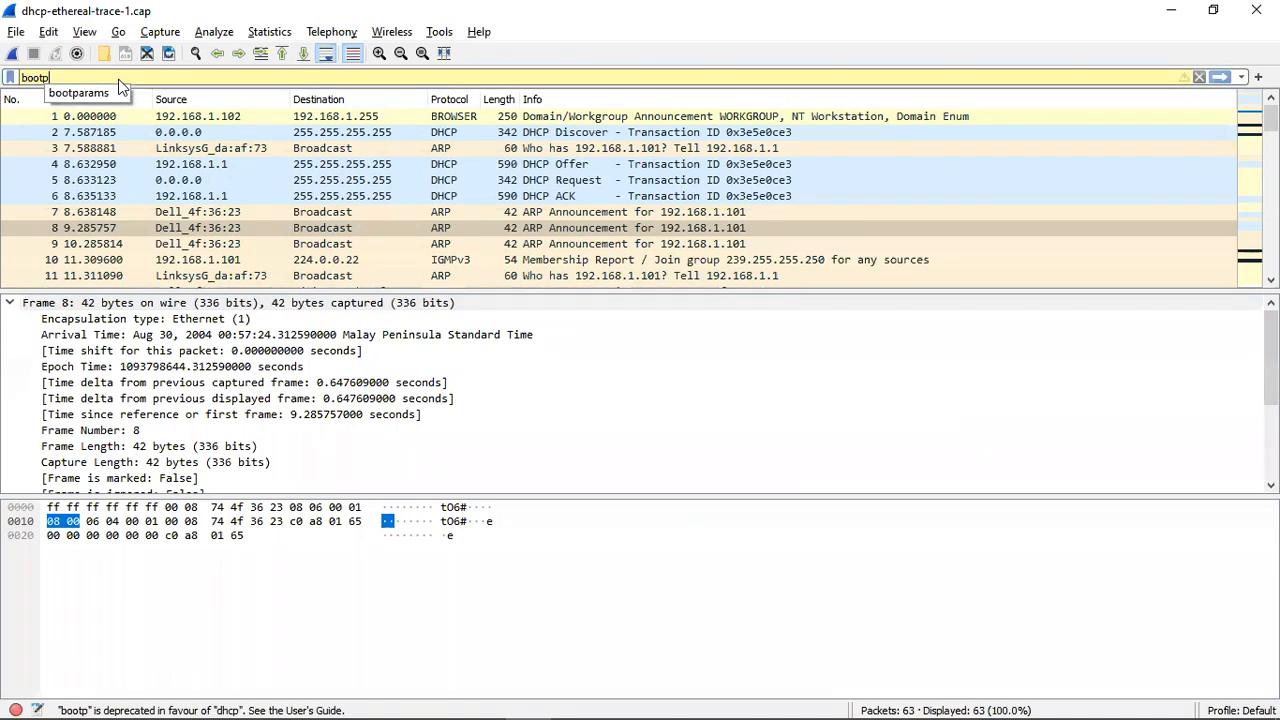
pyautogui.press('Return')
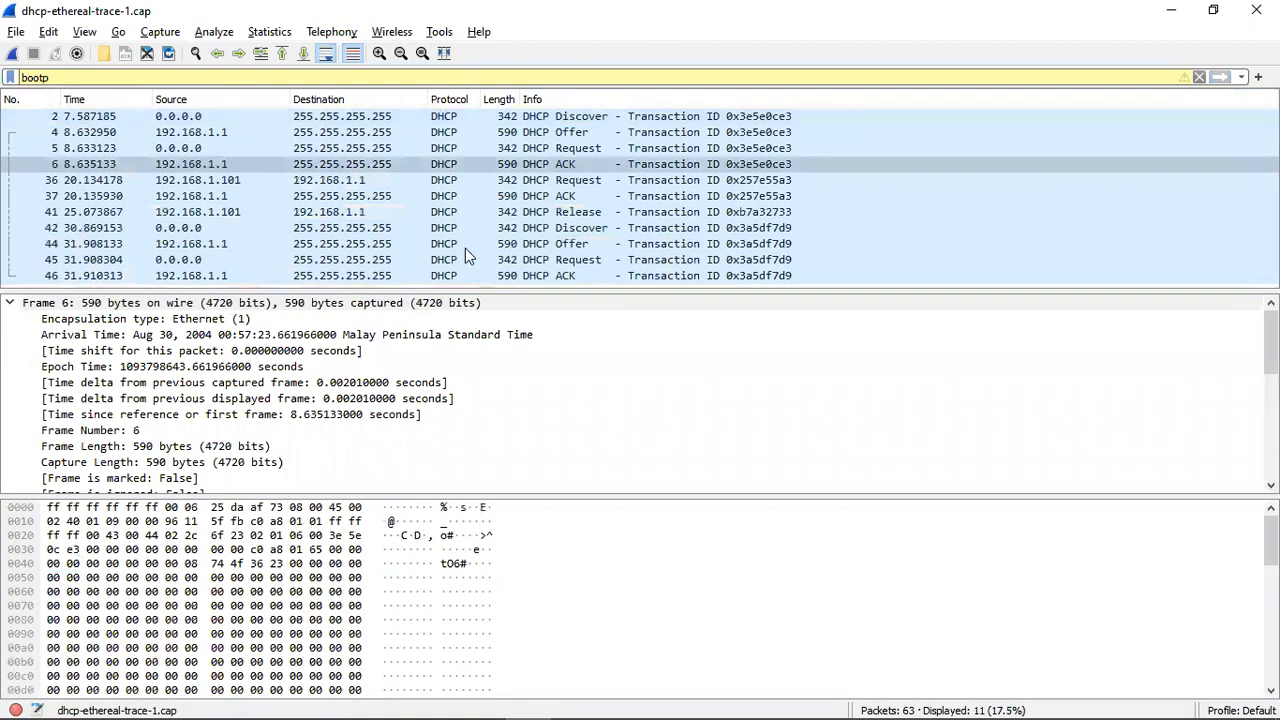
# Examine the filtered DHCP packets, including the ACK in packet 6, the request and ACK in packets 36 and 37, and the release in packet 41.
pyautogui.click(517, 168)
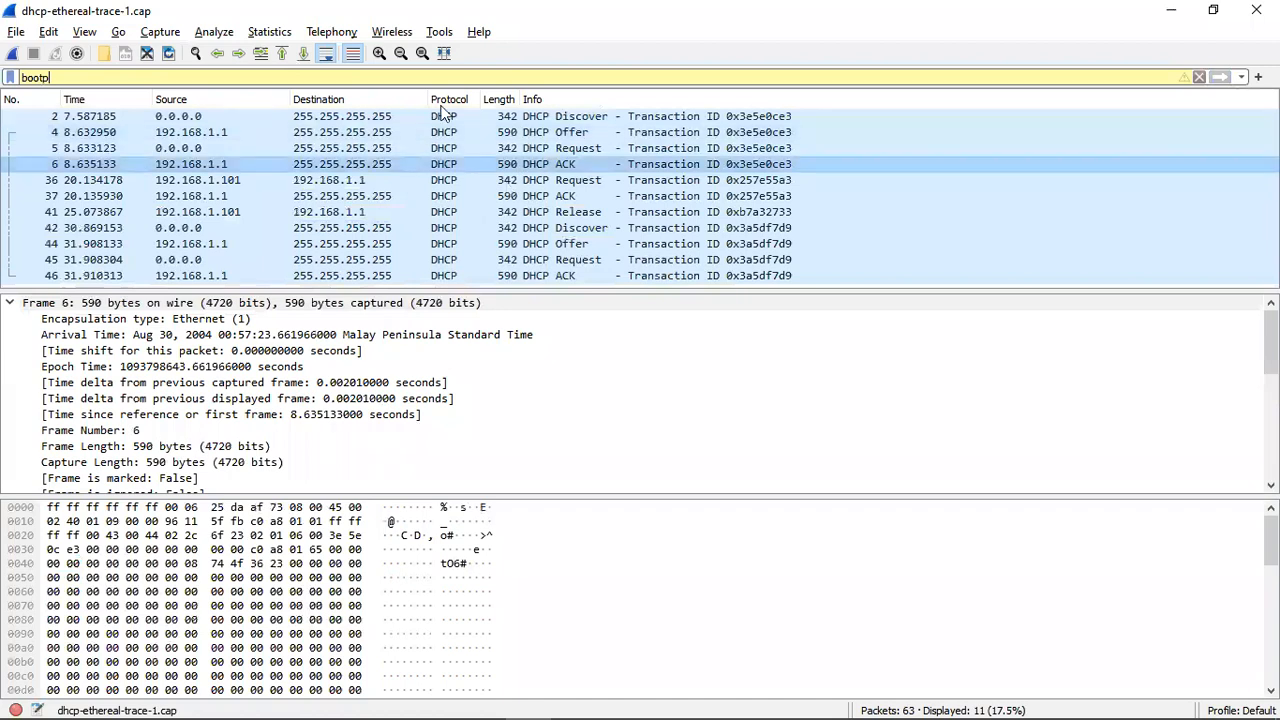
pyautogui.click(190, 183)
pyautogui.press('Down')
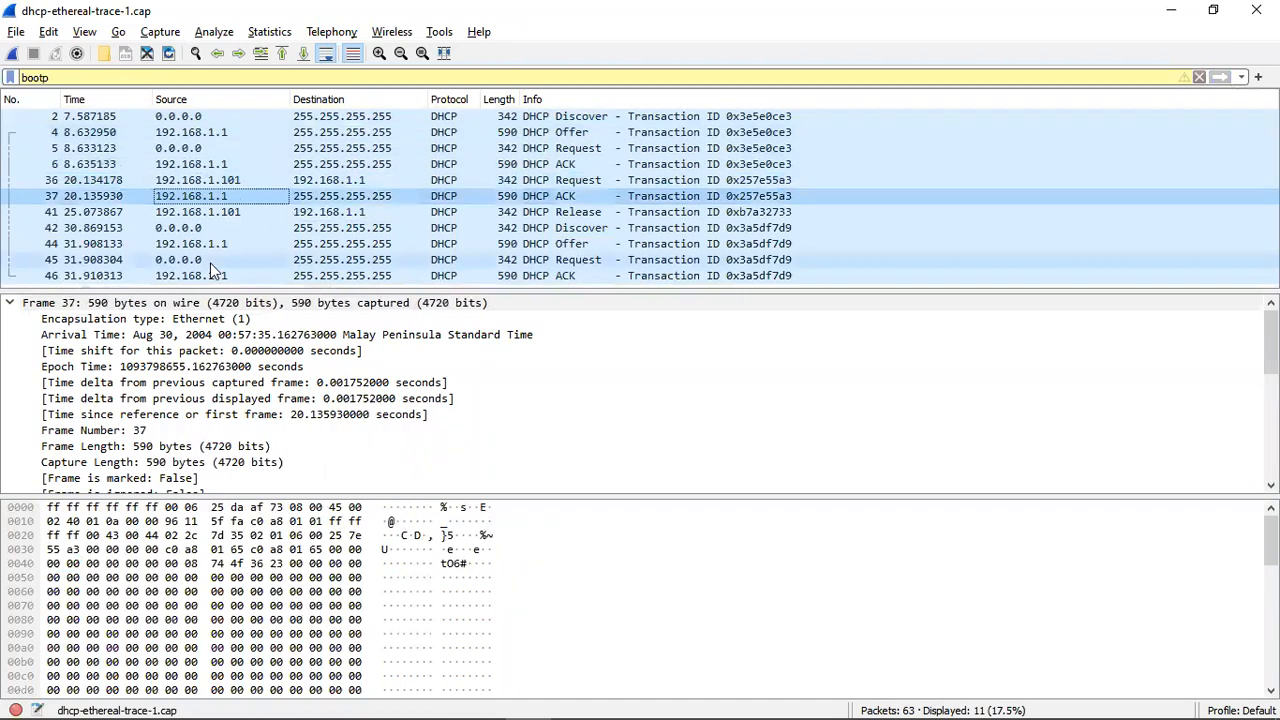
pyautogui.click(194, 213)
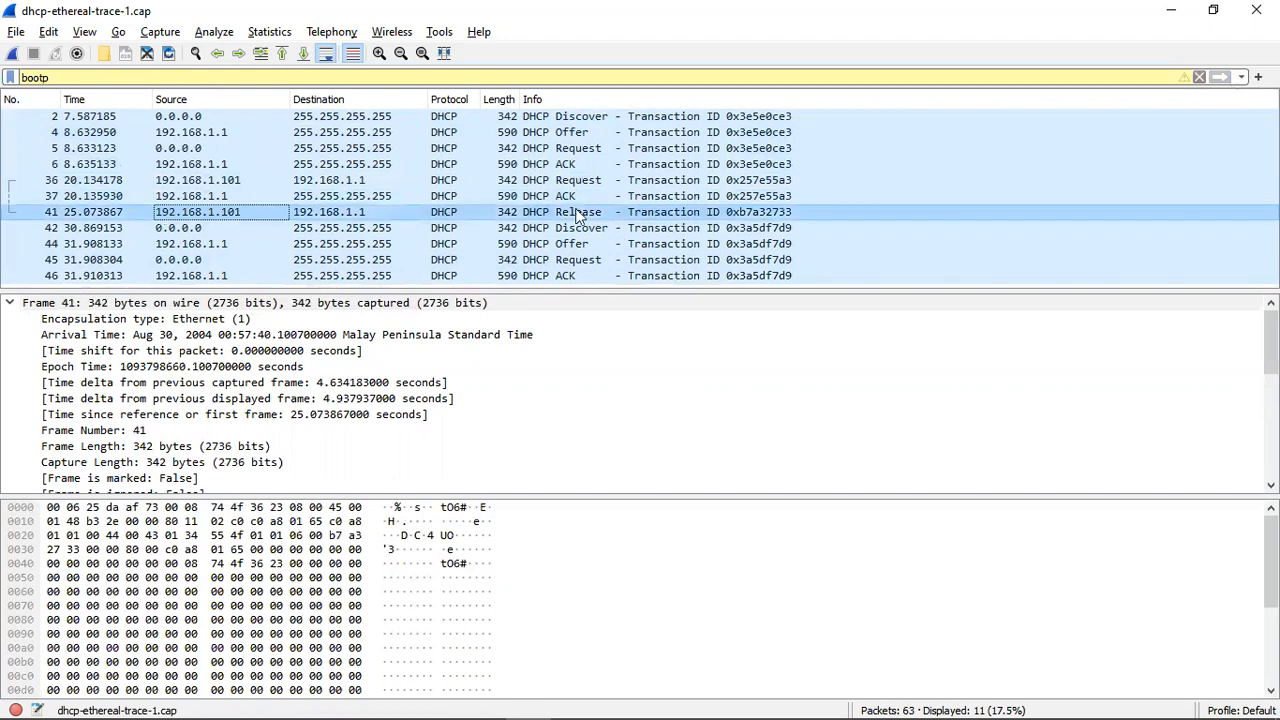
pyautogui.click(560, 198)
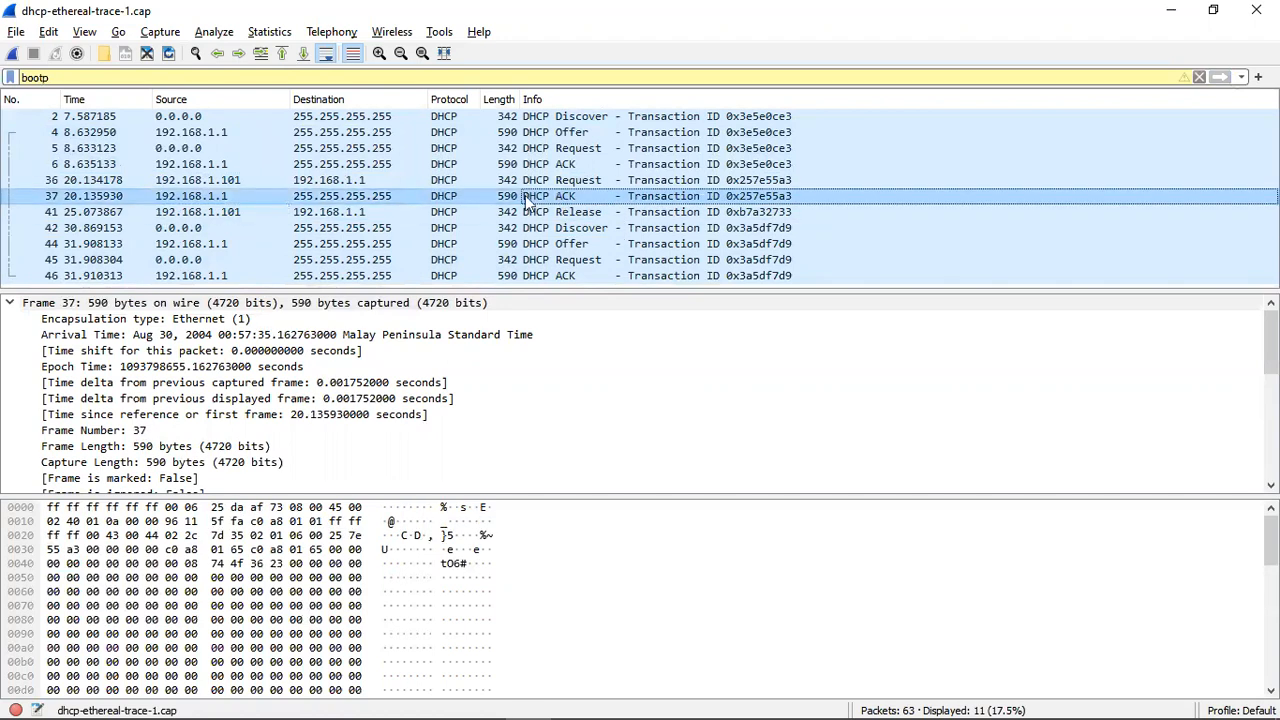
# Open packet 37, the DHCP ACK, in its own window and review its raw bytes.
pyautogui.doubleClick(459, 192)
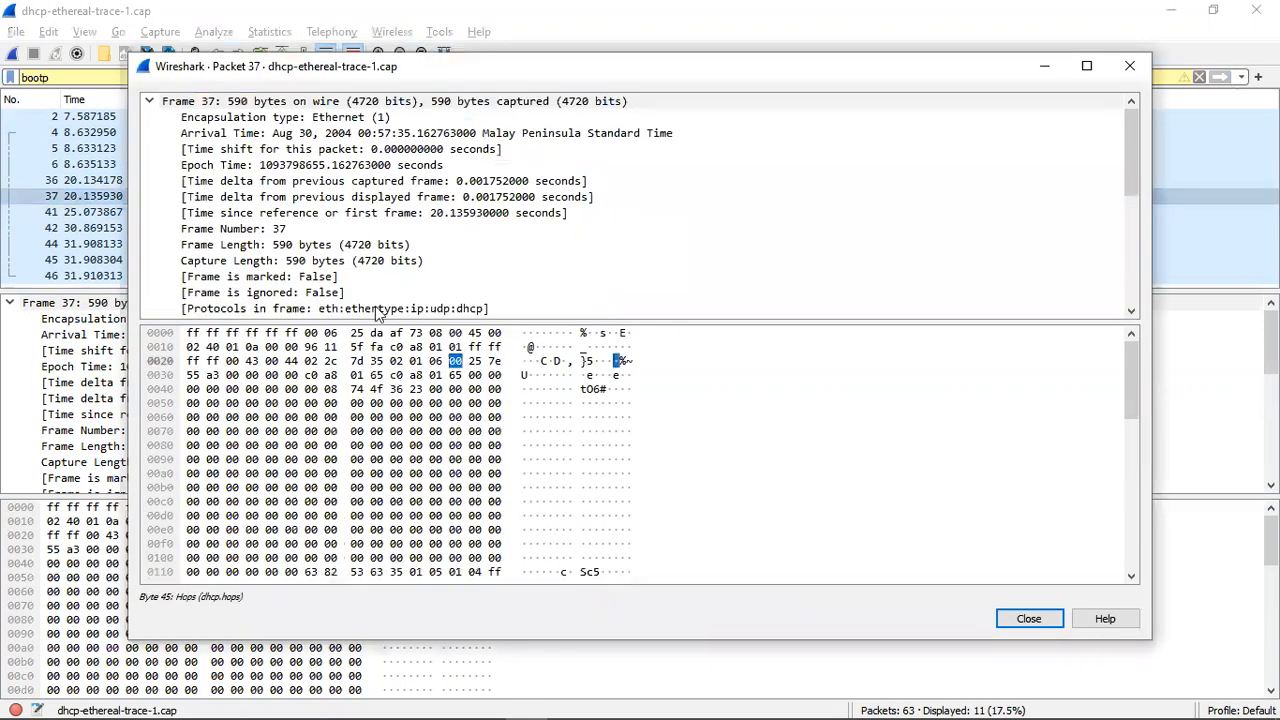
pyautogui.scroll(-3, 418, 371)
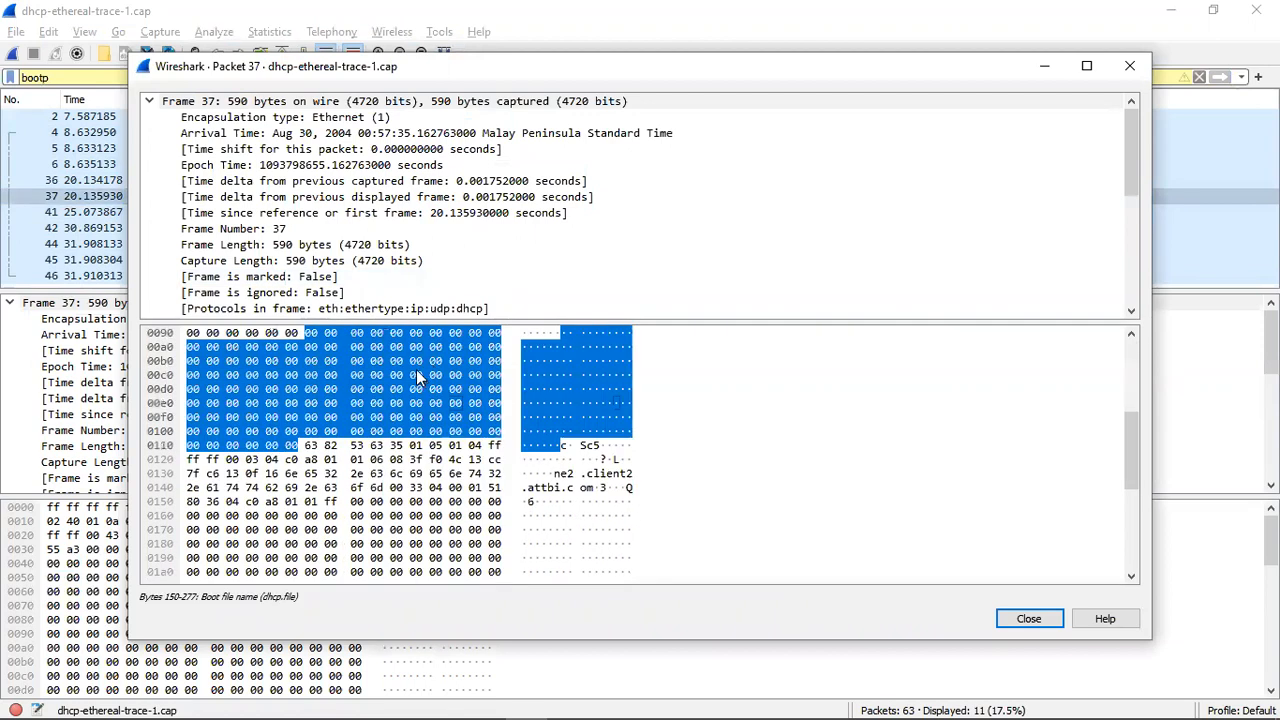
pyautogui.scroll(2, 416, 376)
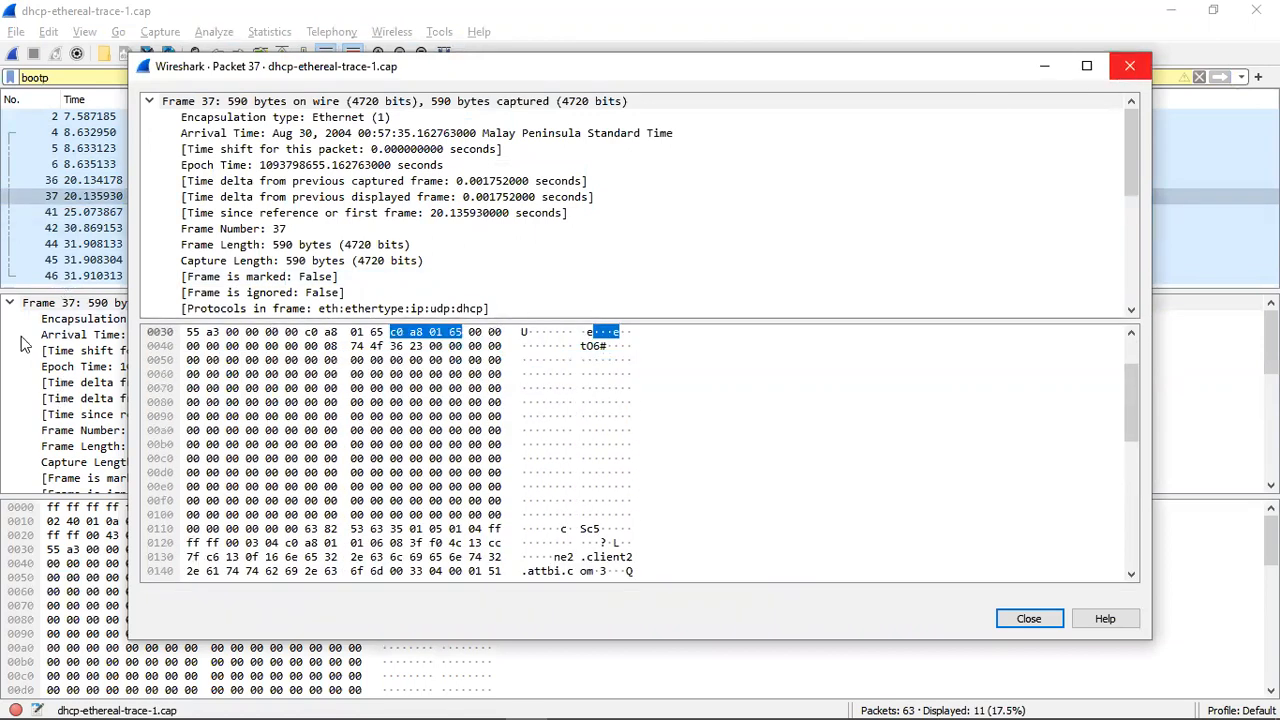
# Close the separate packet 37 window and collapse all of its protocol layers in the packet details.
pyautogui.press('Escape')
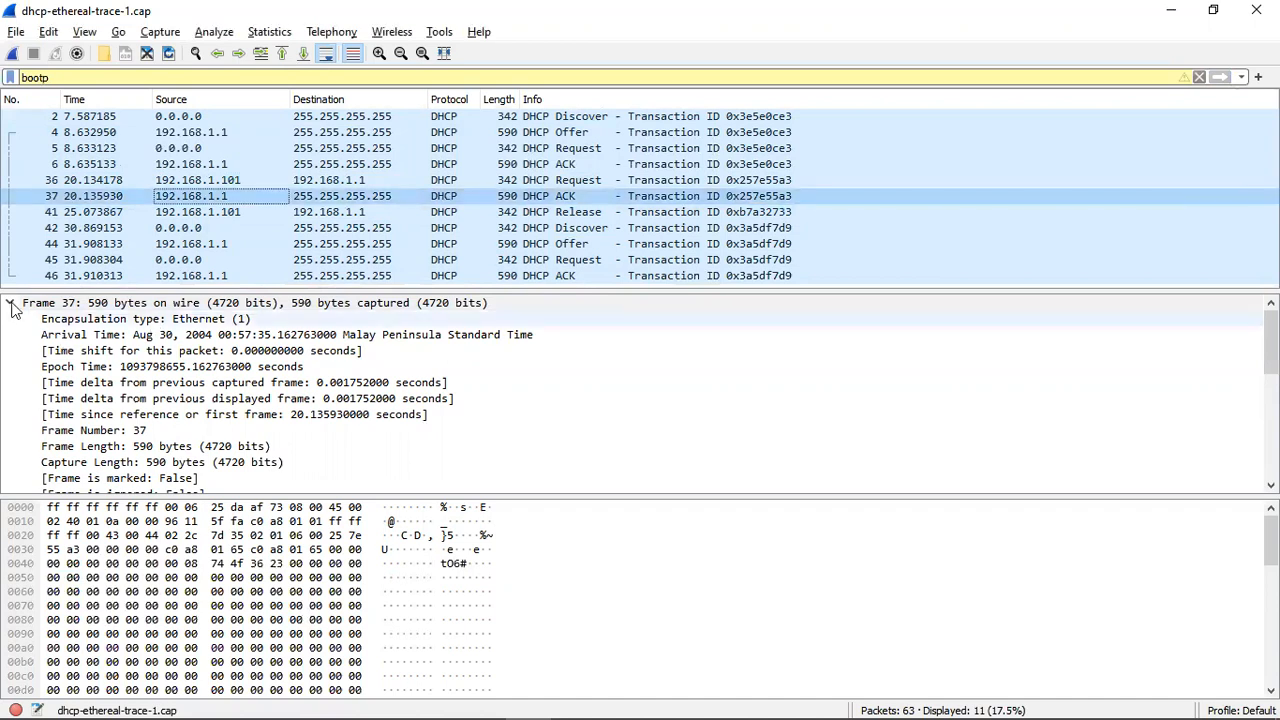
pyautogui.click(11, 304)
pyautogui.click(11, 320)
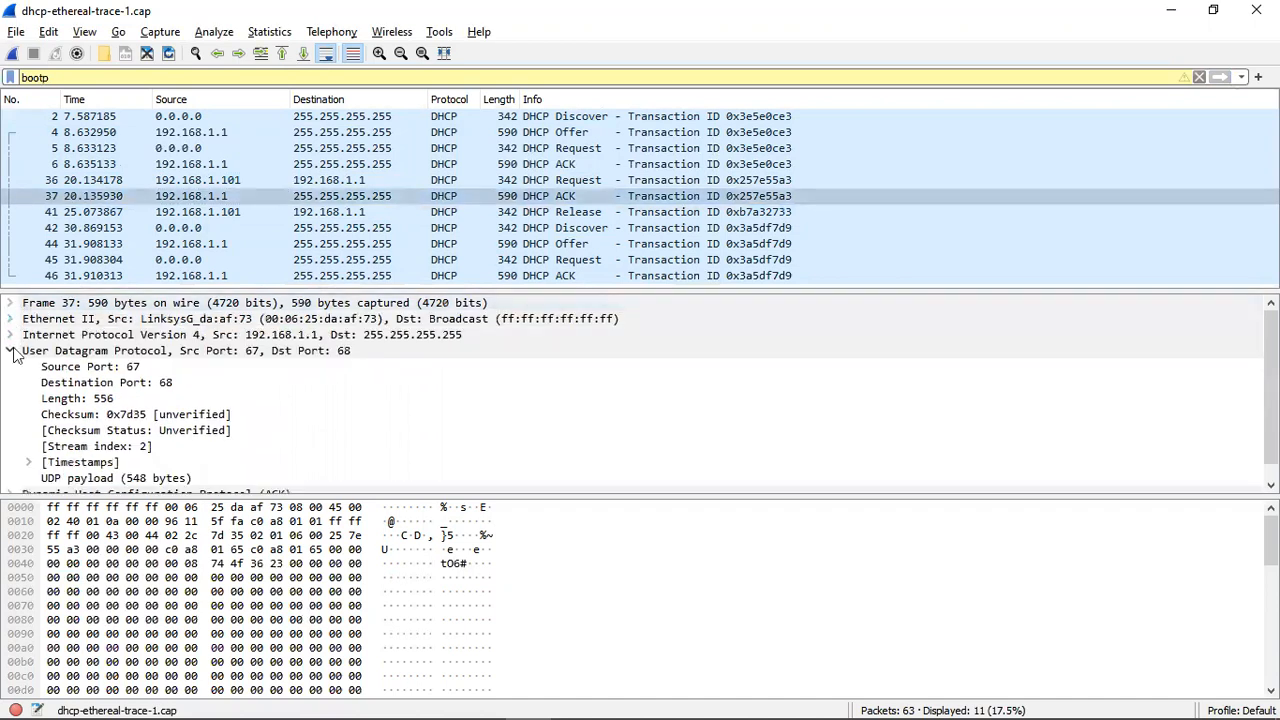
pyautogui.click(11, 351)
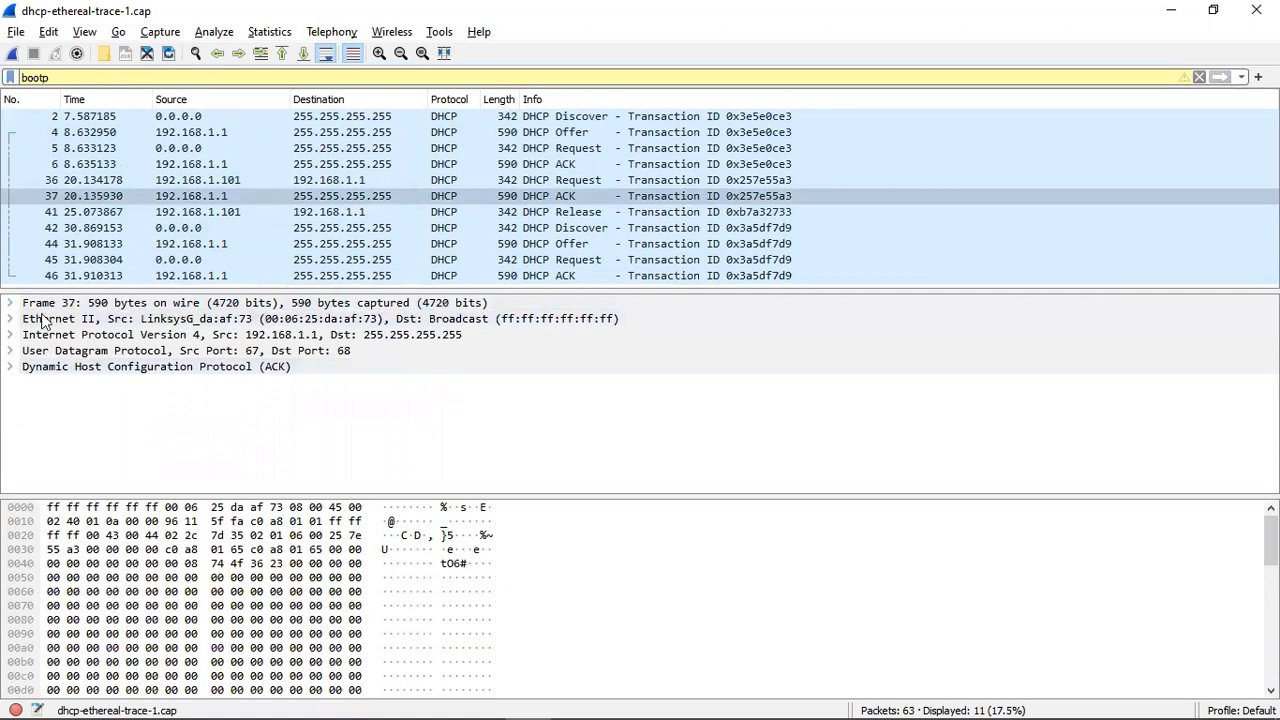
# Expand the Frame and Ethernet II layers of packet 37 and examine the frame information and source and destination MAC addresses.
pyautogui.click(11, 304)
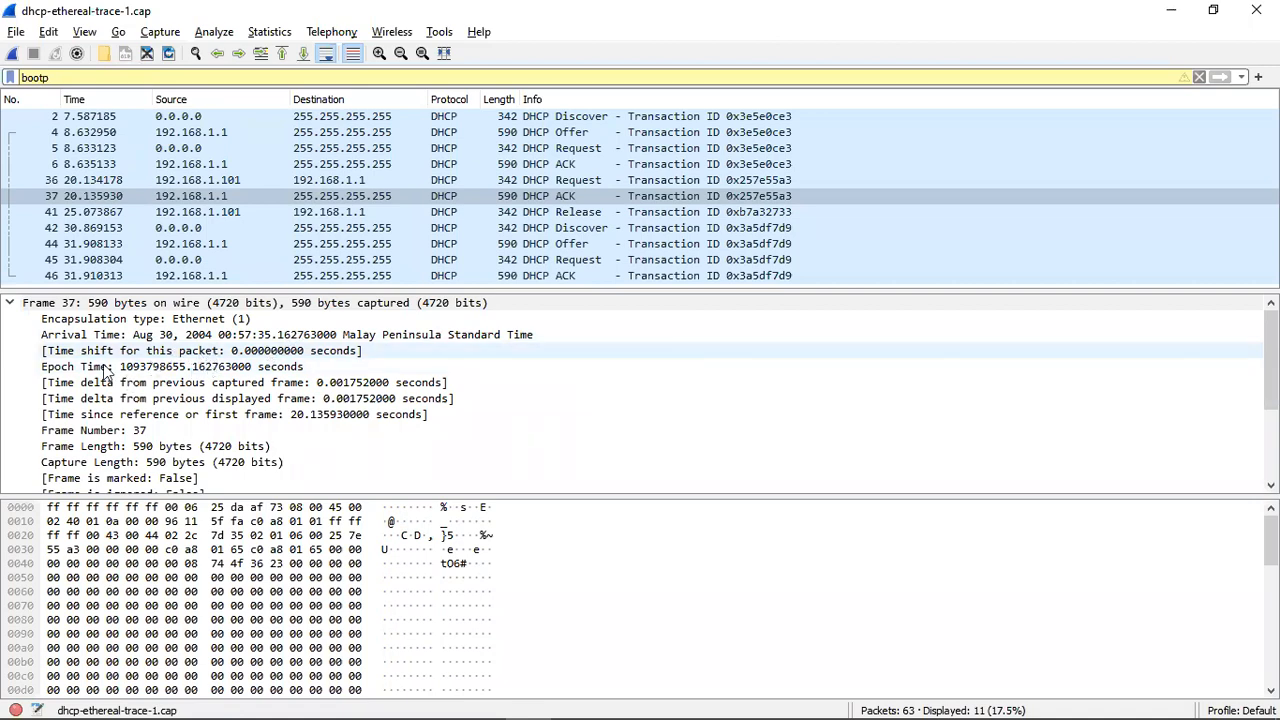
pyautogui.scroll(-1, 205, 382)
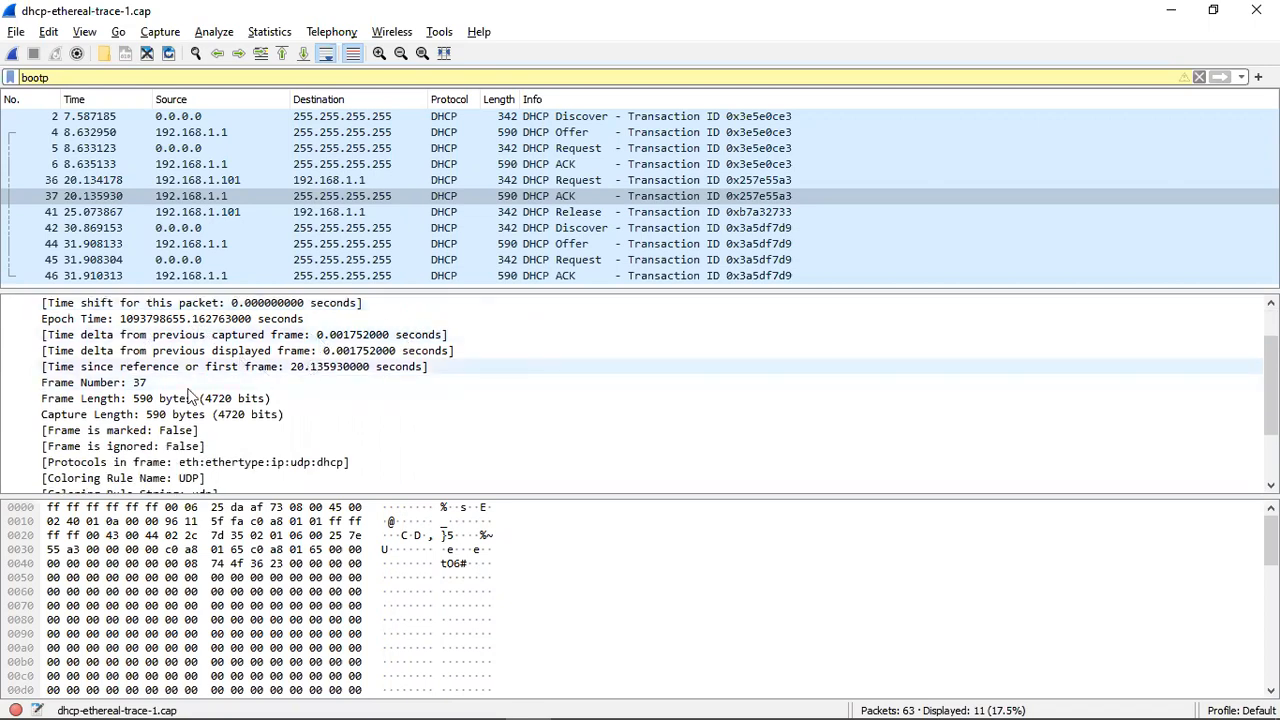
pyautogui.scroll(-2, 125, 392)
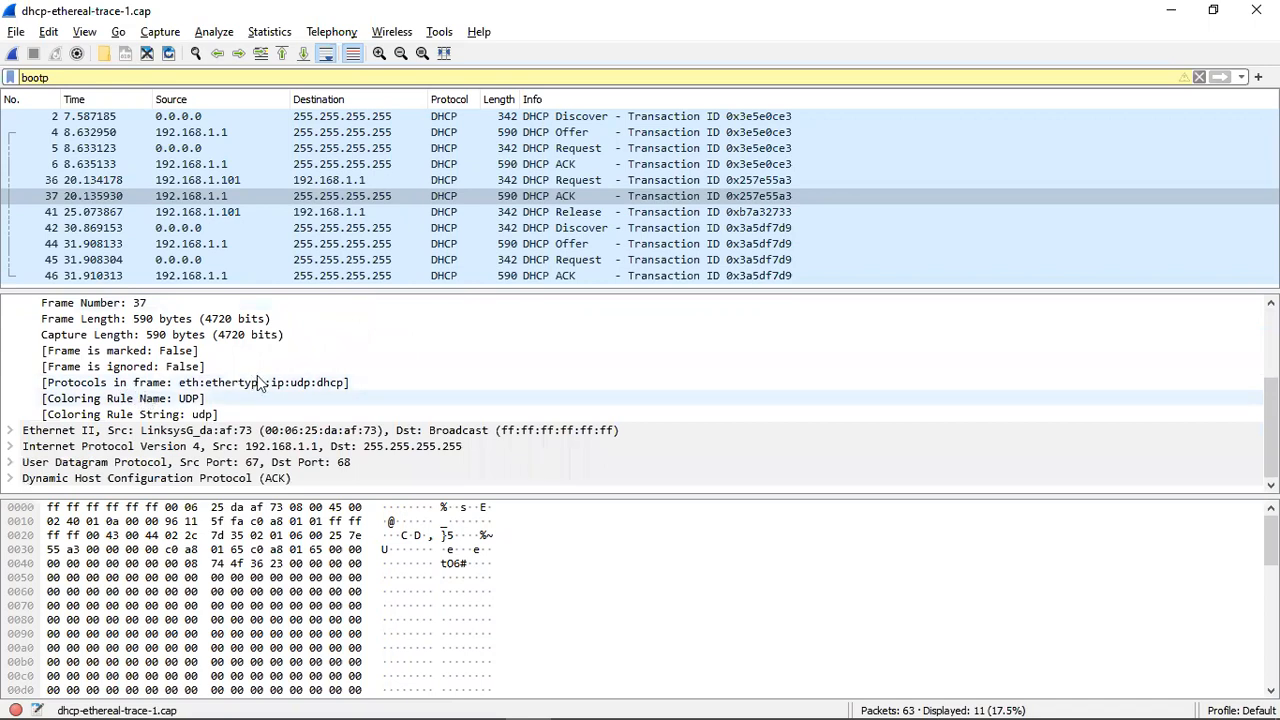
pyautogui.click(14, 430)
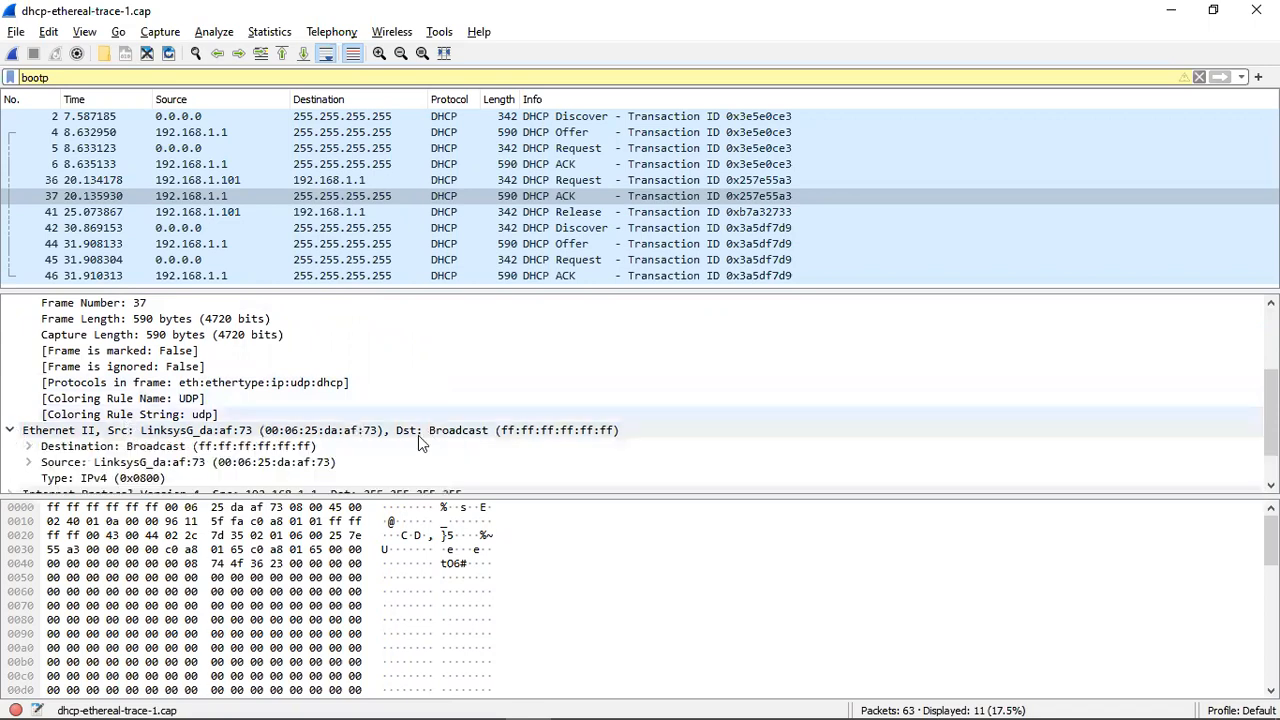
pyautogui.scroll(-1, 245, 440)
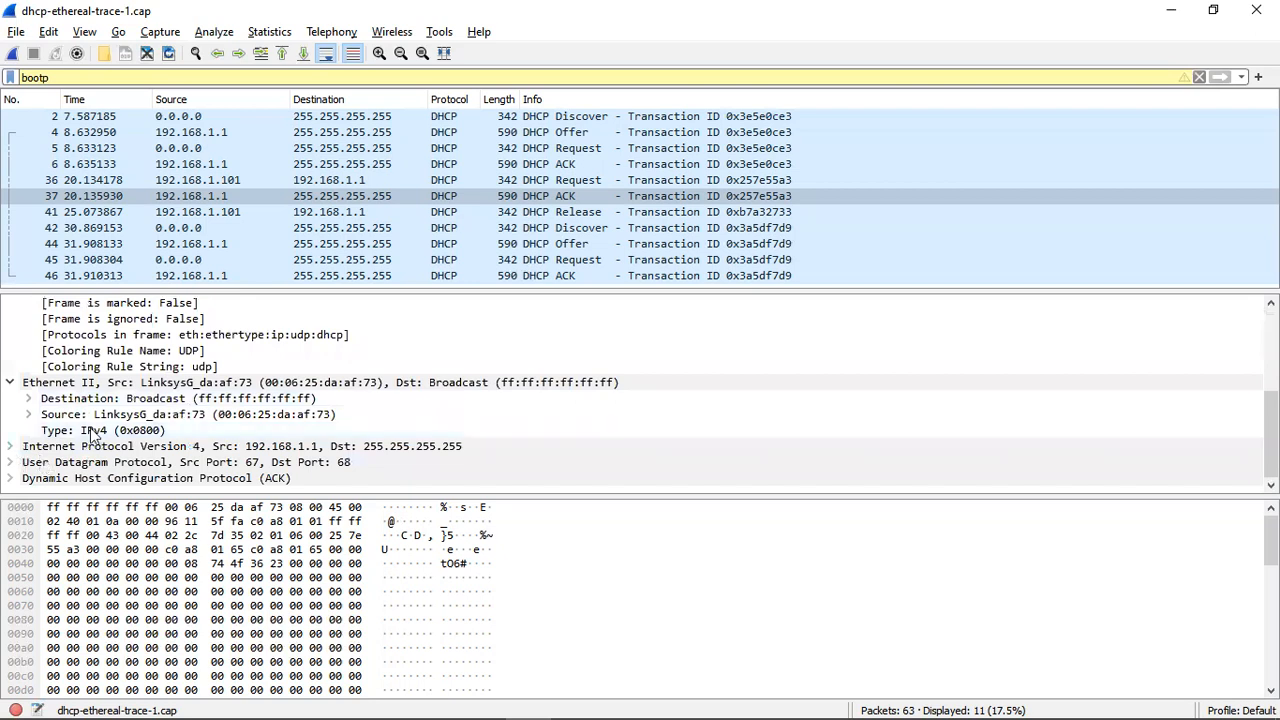
# Expand packet 37's Internet Protocol Version 4 layer and review the details from the frame information through the IP source and destination addresses.
pyautogui.doubleClick(135, 446)
pyautogui.scroll(-2, 260, 405)
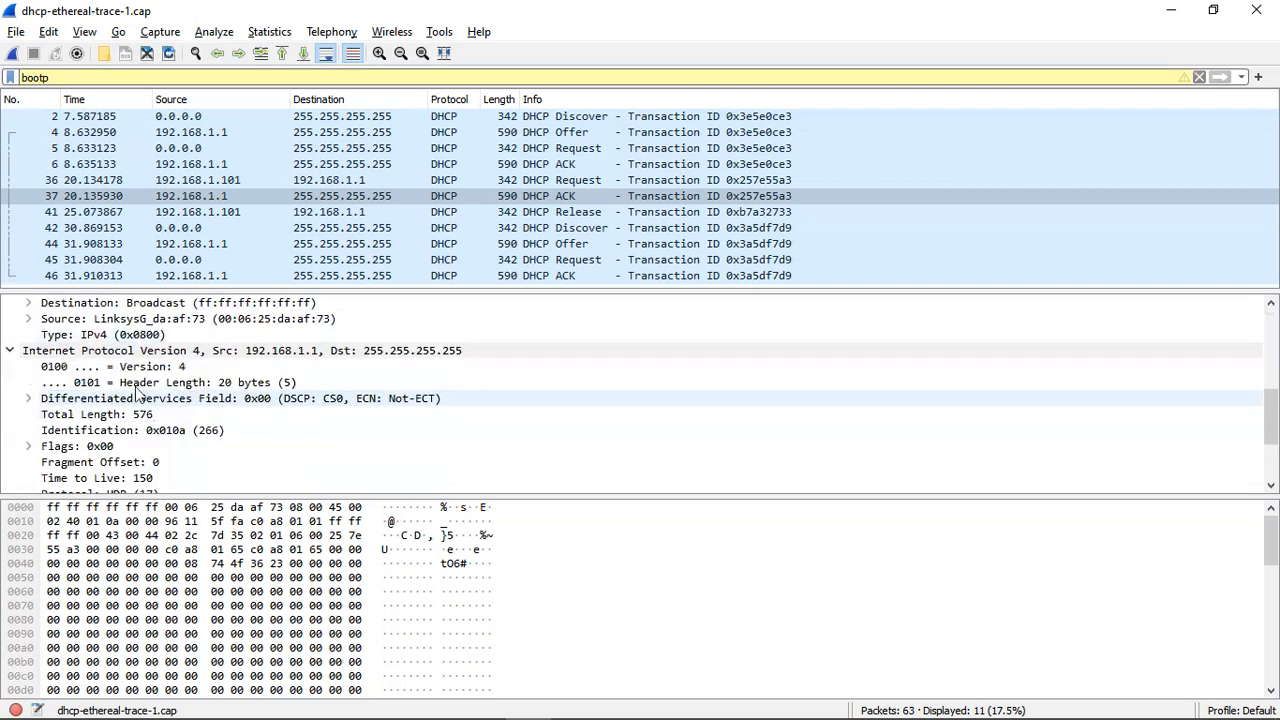
pyautogui.scroll(-1, 160, 378)
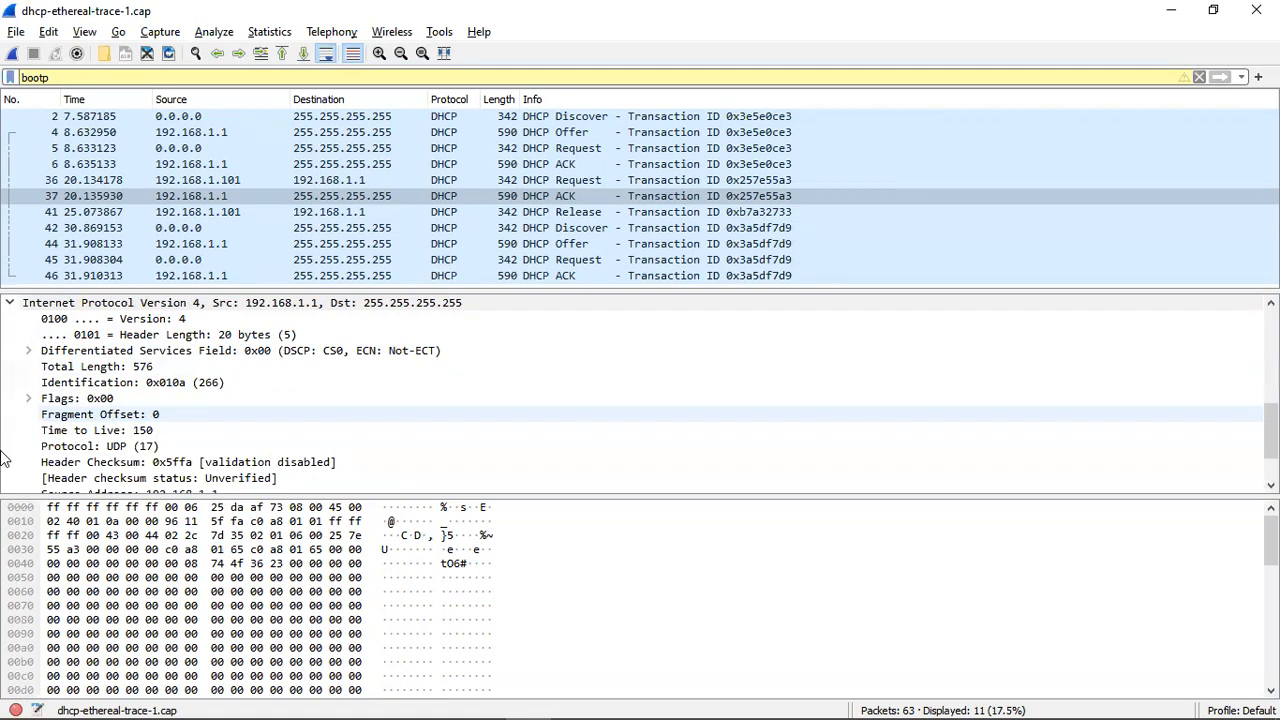
pyautogui.scroll(6, 0, 458)
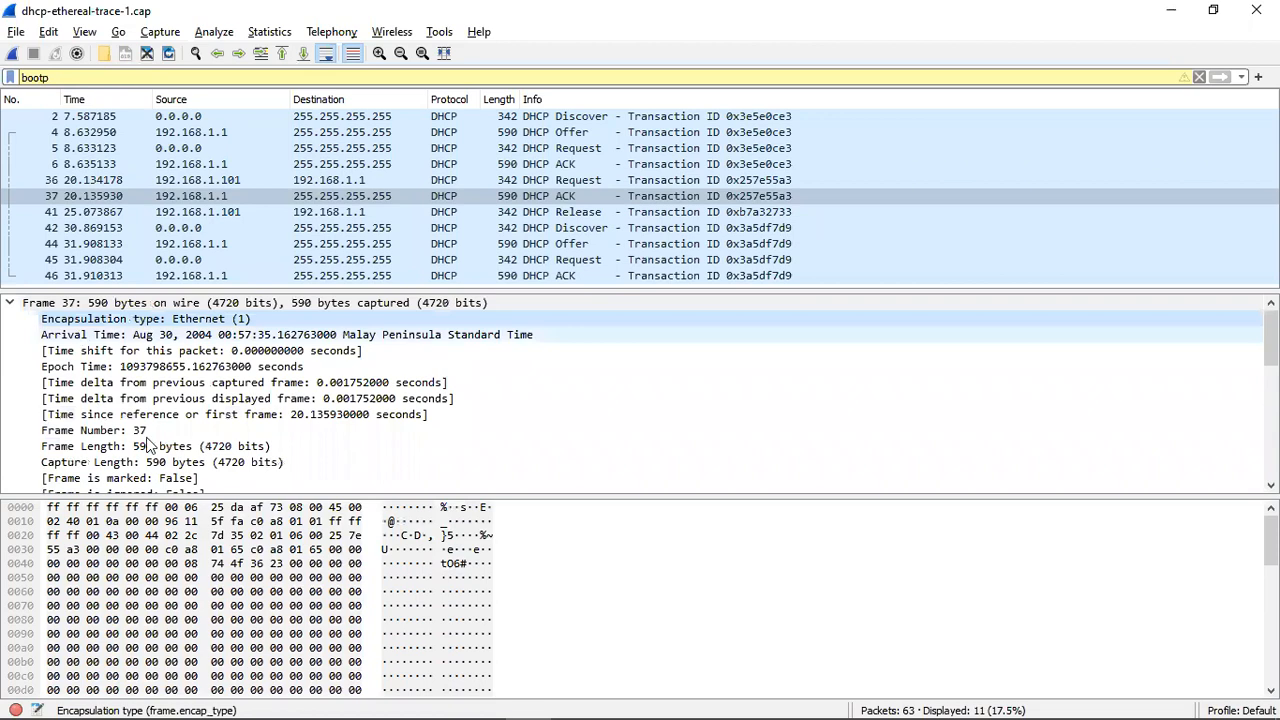
pyautogui.scroll(-1, 183, 413)
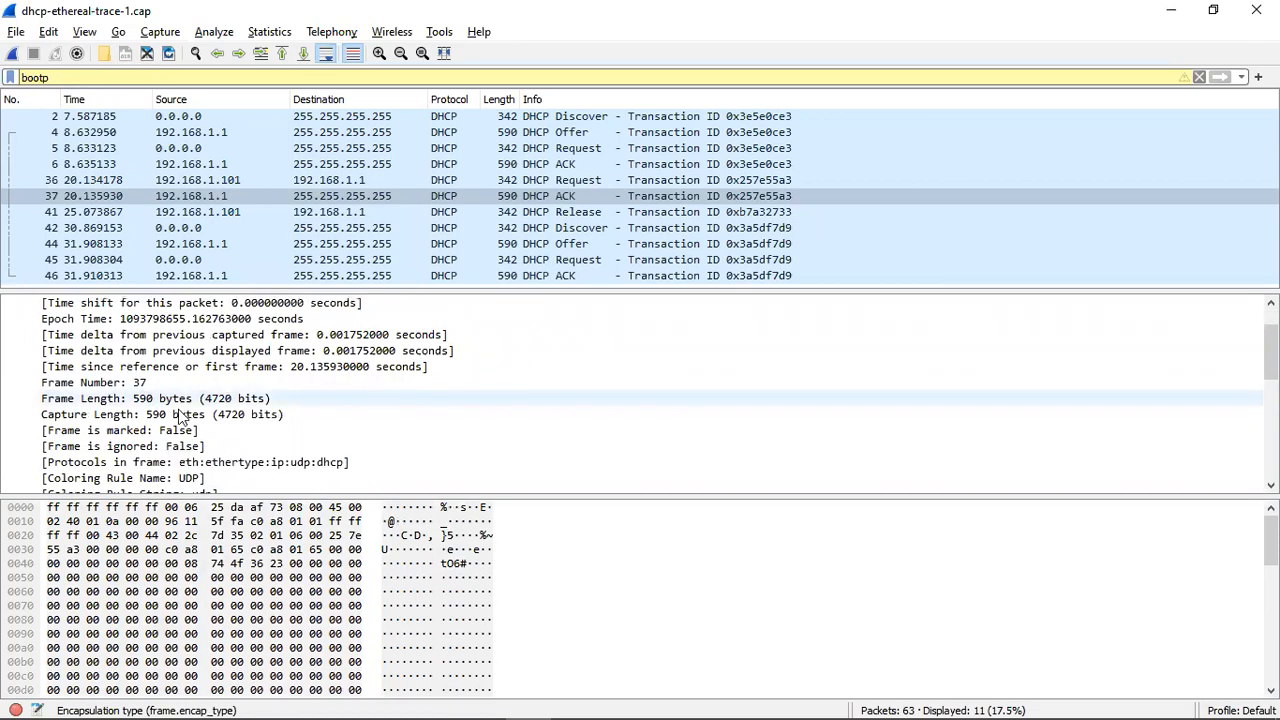
pyautogui.scroll(-1, 183, 413)
pyautogui.scroll(-1, 180, 413)
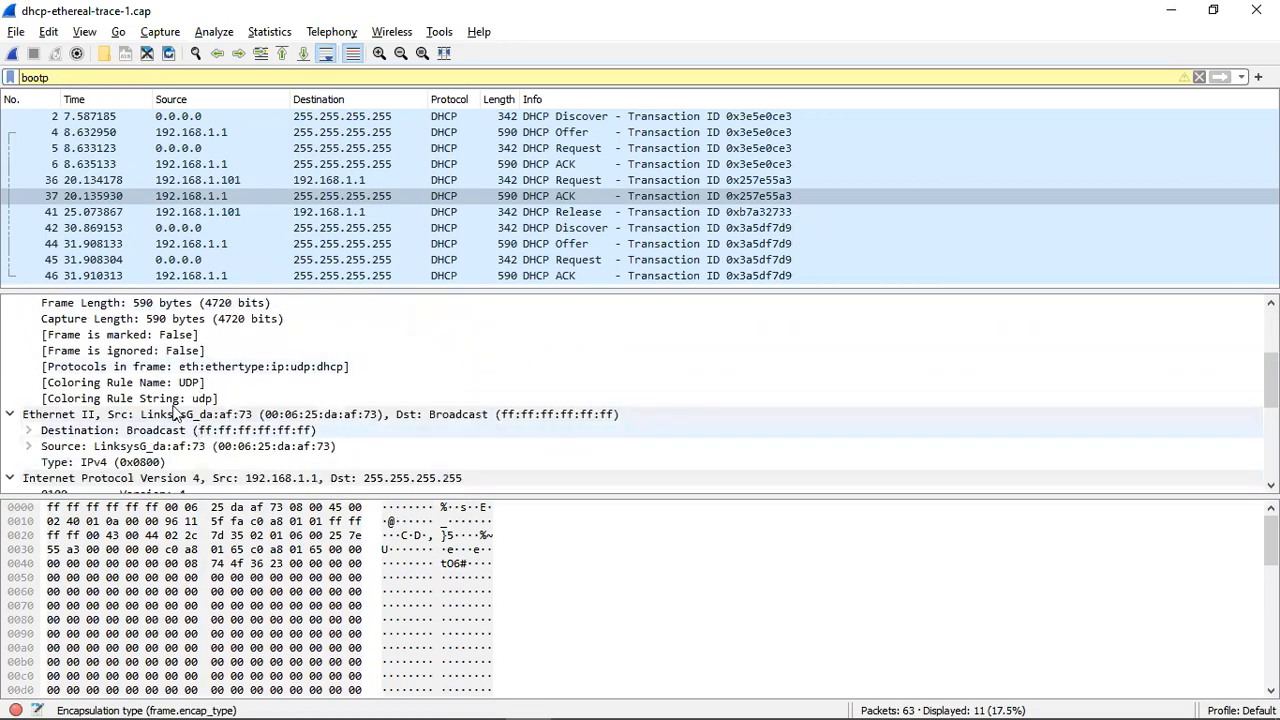
pyautogui.scroll(-1, 176, 413)
pyautogui.scroll(-2, 200, 395)
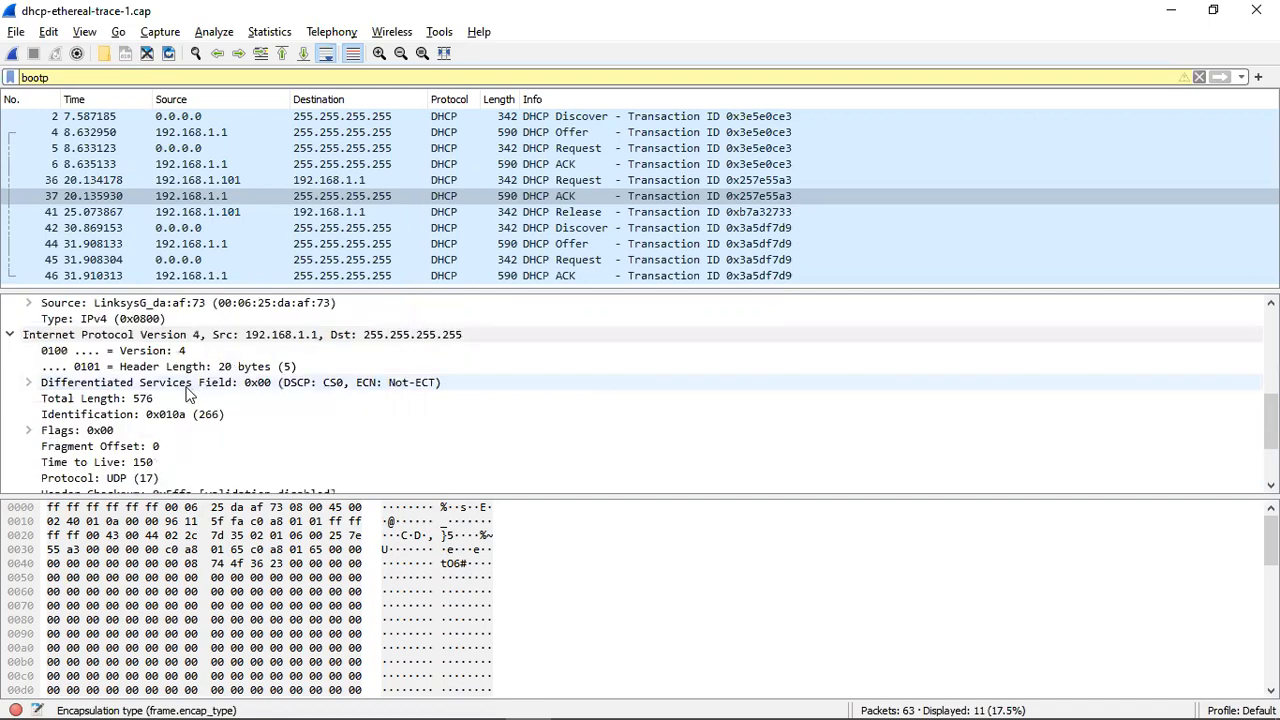
pyautogui.scroll(-1, 184, 390)
pyautogui.scroll(-1, 60, 378)
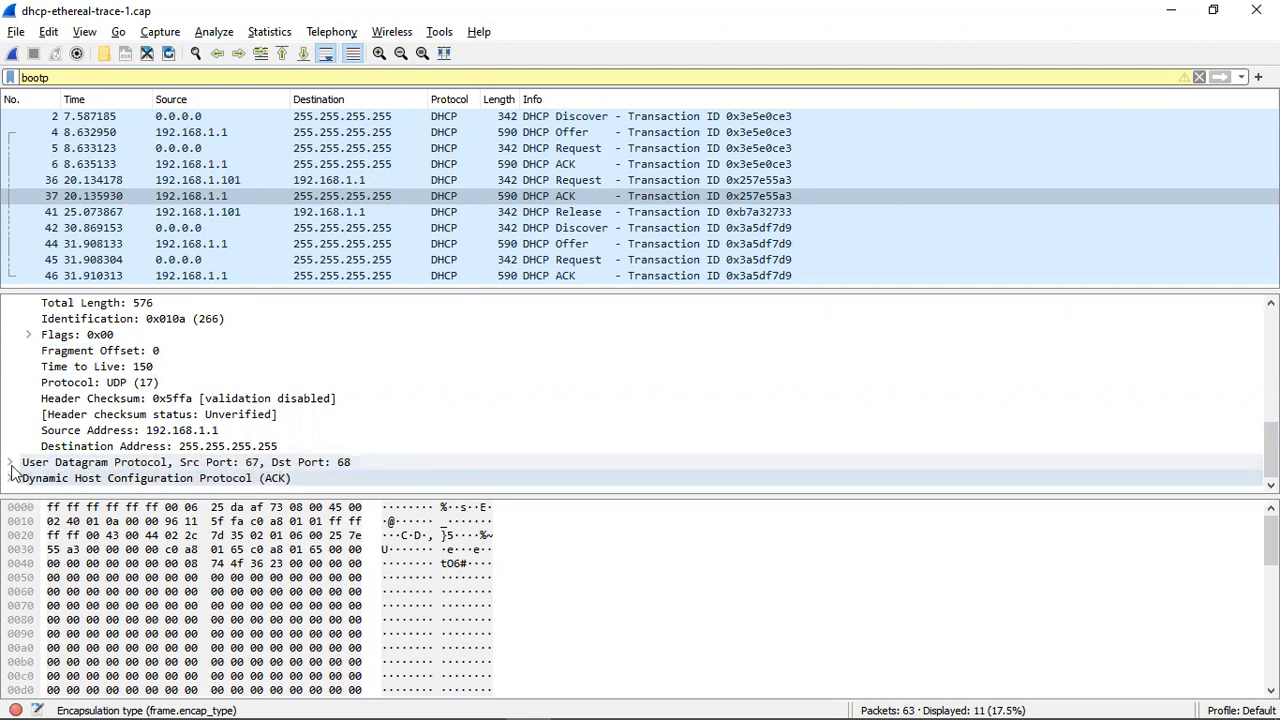
# Expand the User Datagram Protocol and Dynamic Host Configuration Protocol layers of packet 37 and examine the ports, client addresses and DHCP options.
pyautogui.press('Right')
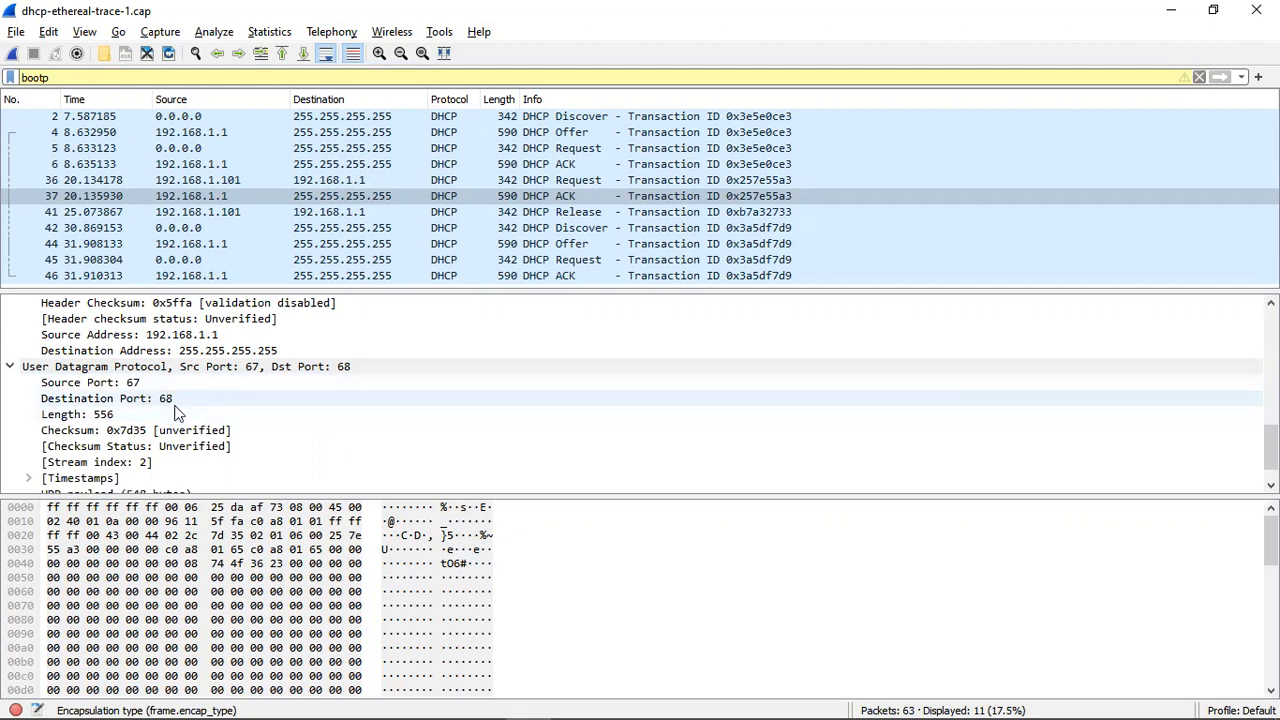
pyautogui.scroll(-1, 185, 413)
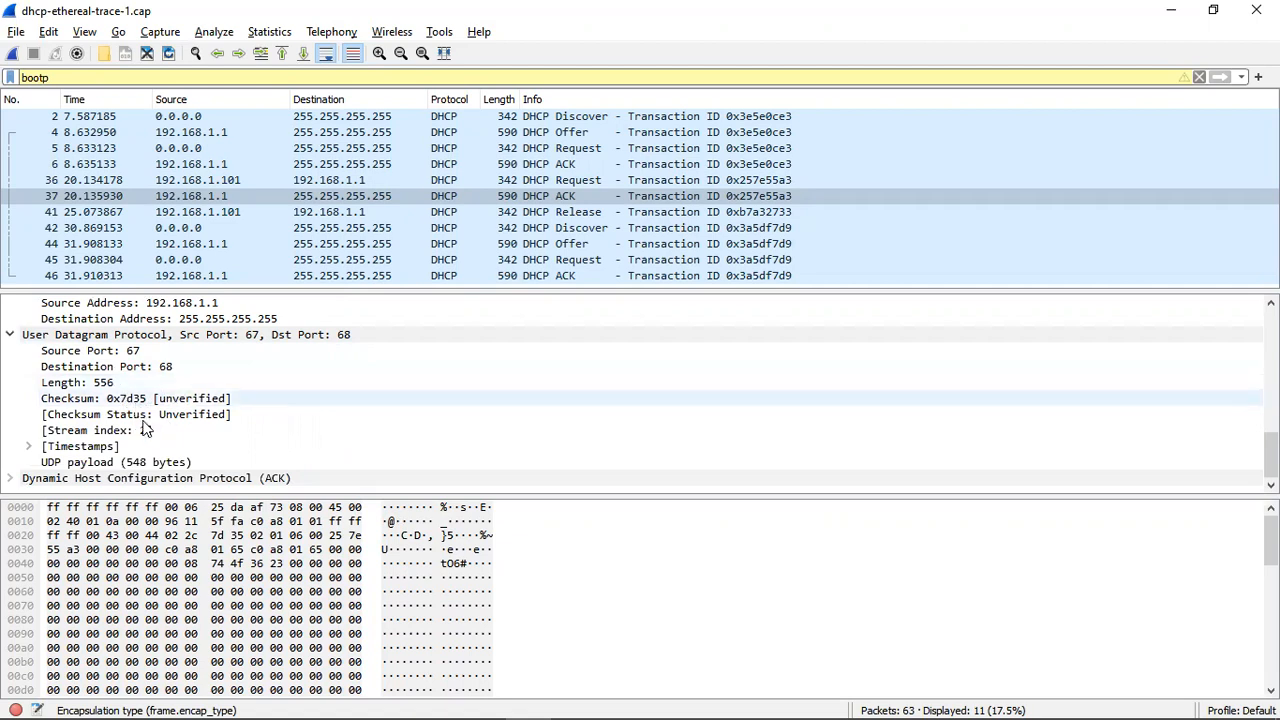
pyautogui.click(10, 479)
pyautogui.scroll(-2, 281, 402)
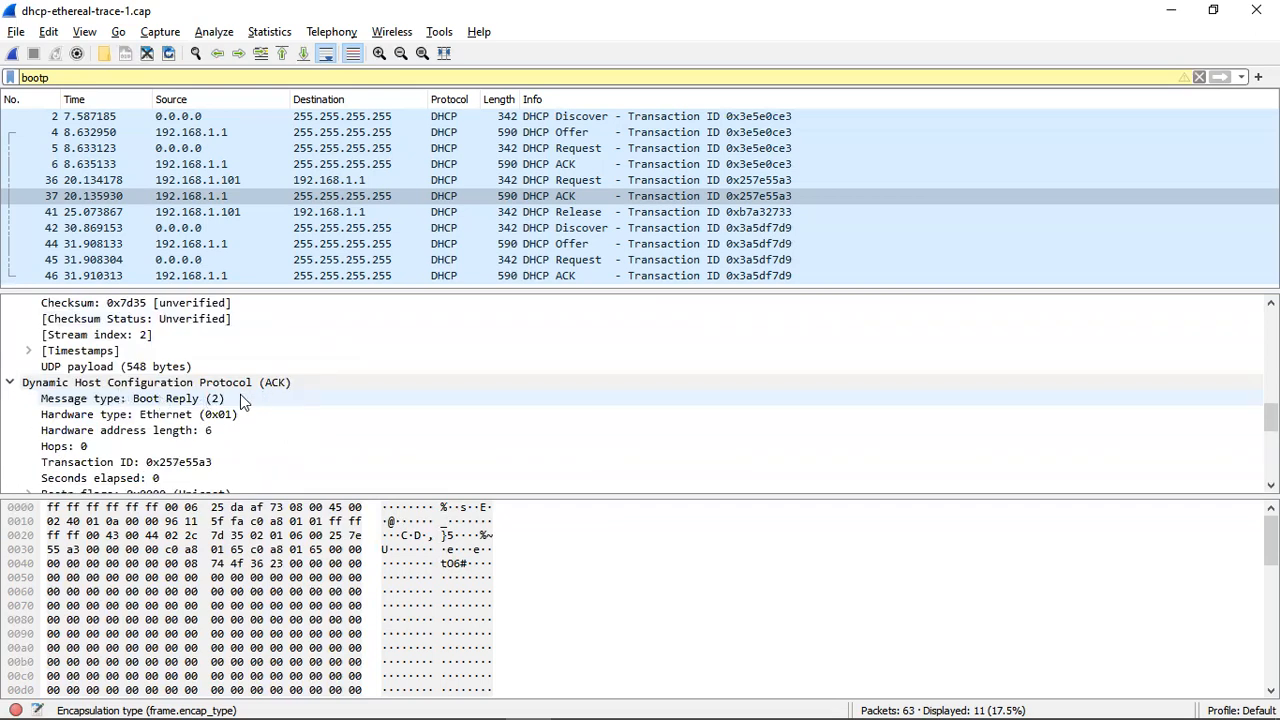
pyautogui.scroll(-2, 240, 400)
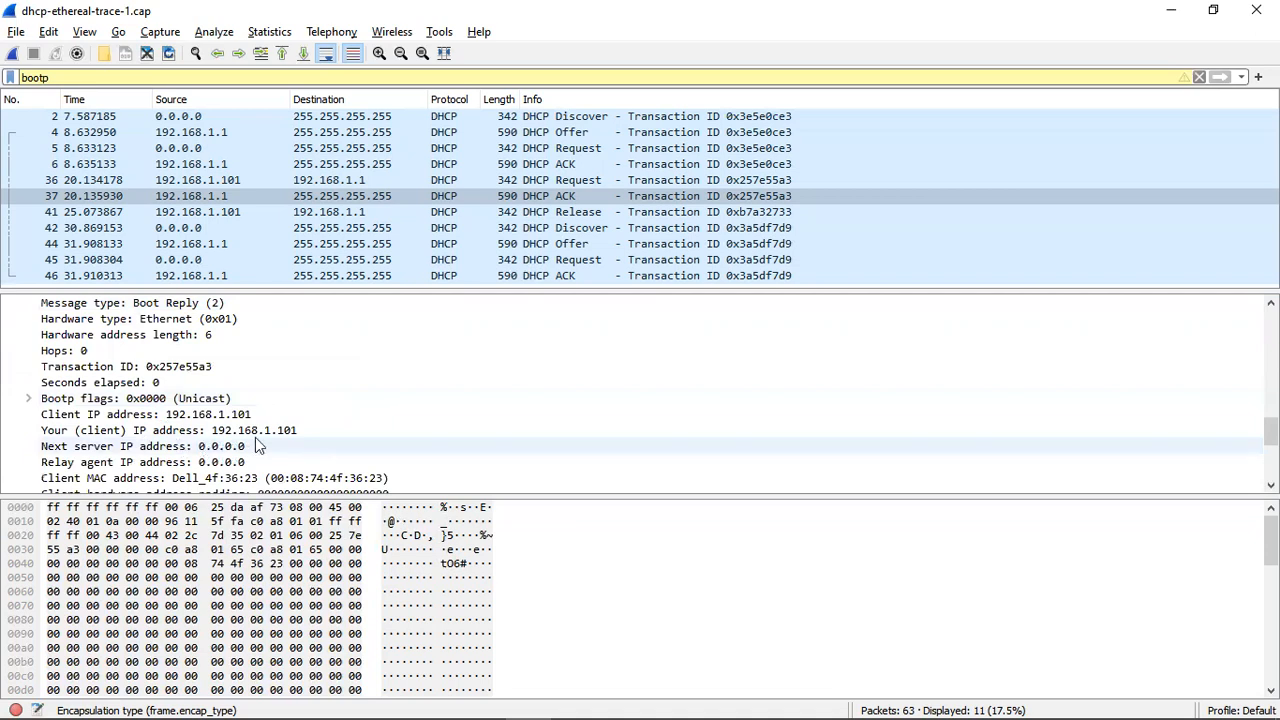
pyautogui.scroll(-1, 296, 440)
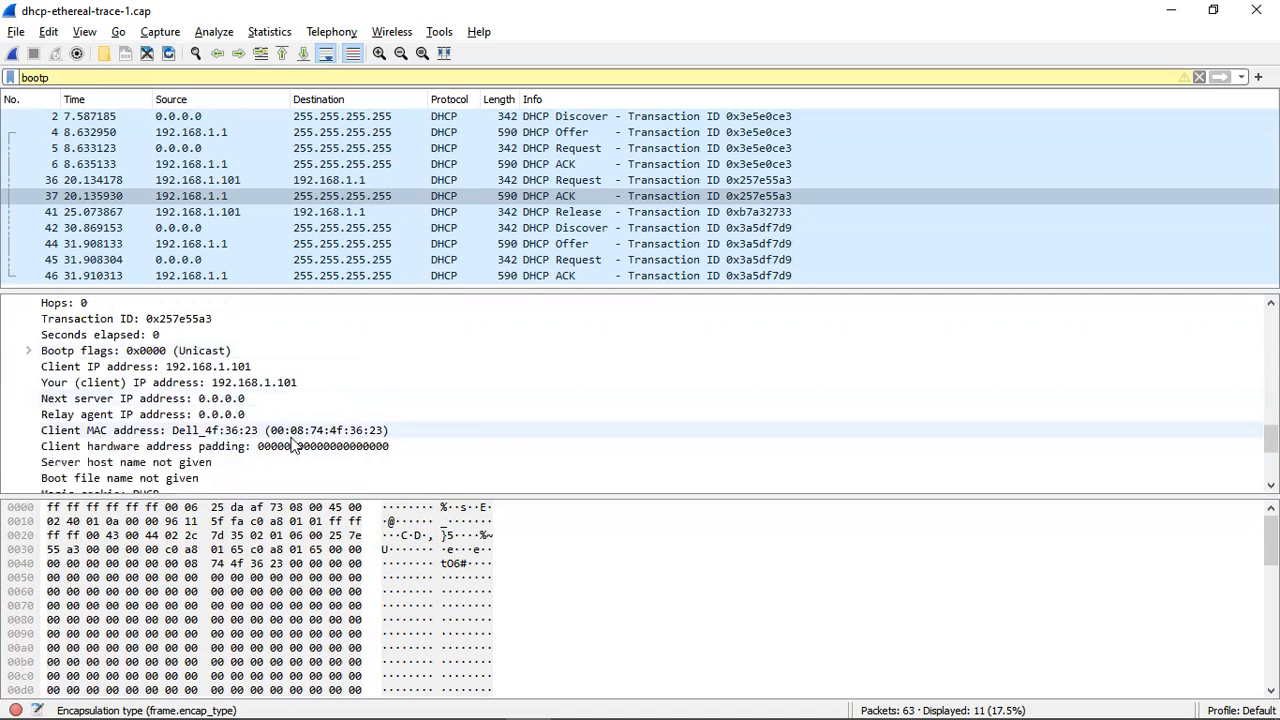
pyautogui.scroll(-1, 285, 445)
pyautogui.scroll(-1, 180, 390)
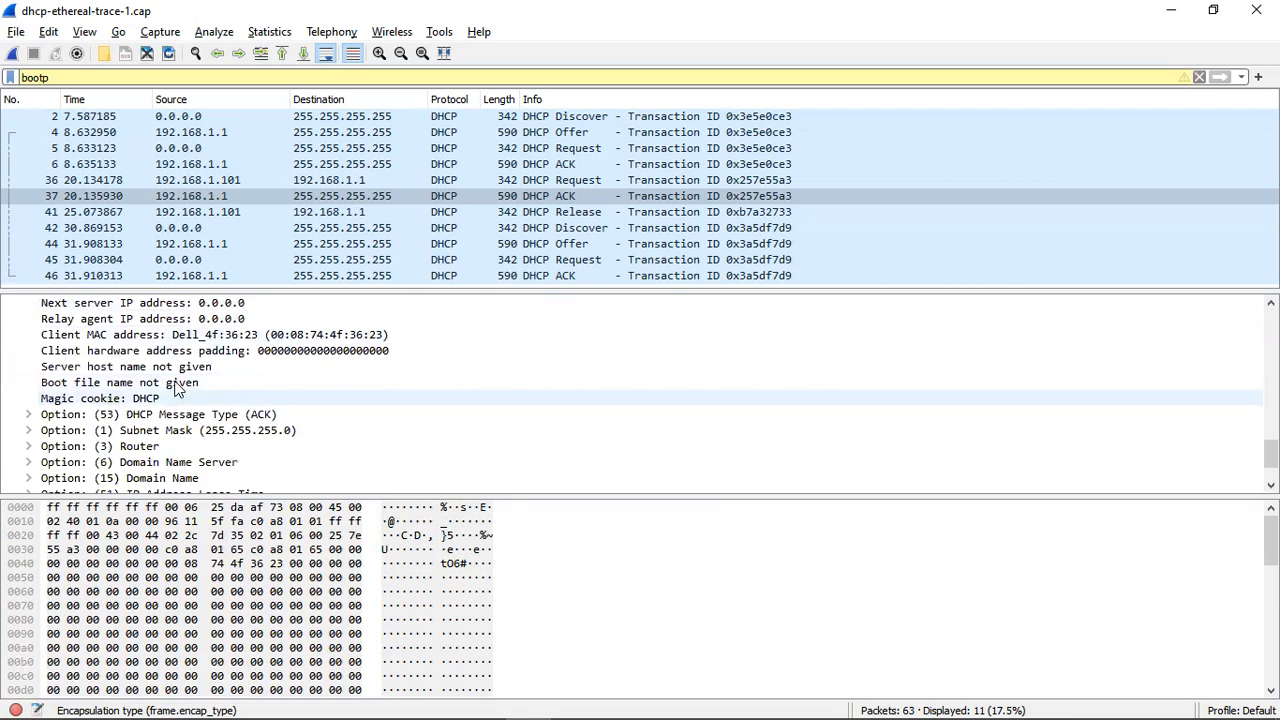
pyautogui.scroll(-1, 210, 400)
pyautogui.scroll(1, 110, 420)
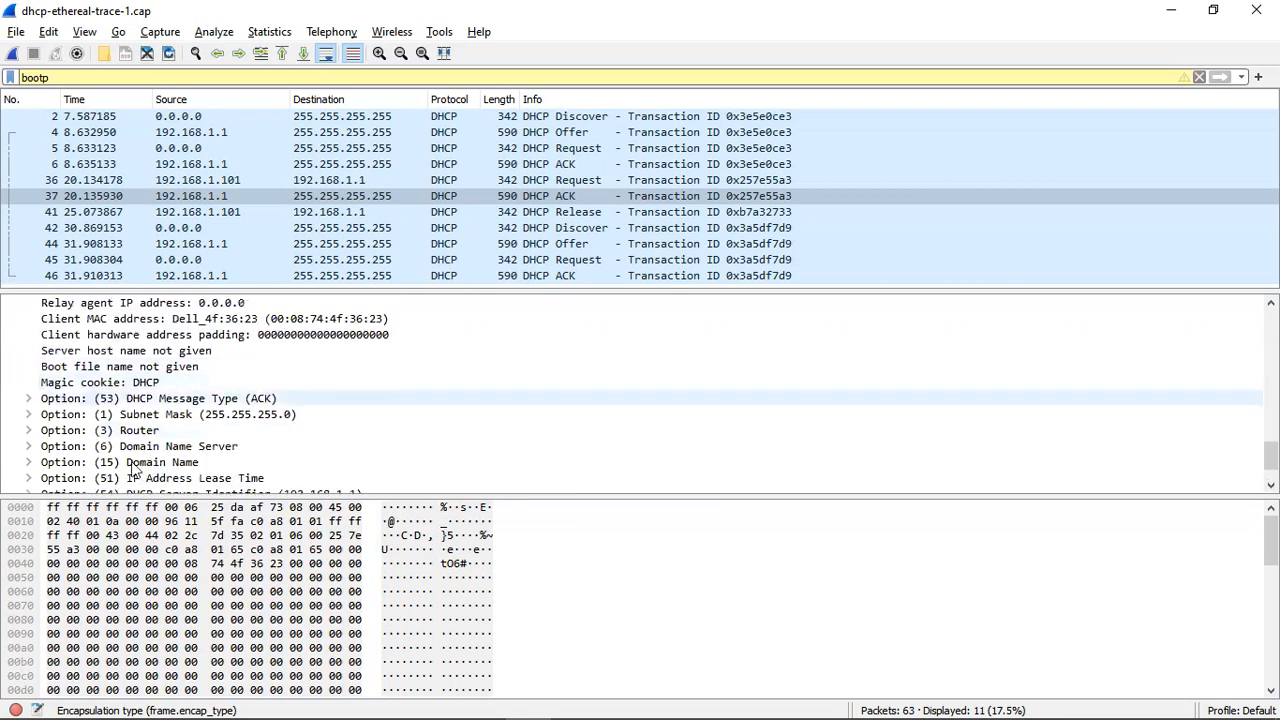
pyautogui.scroll(-1, 40, 420)
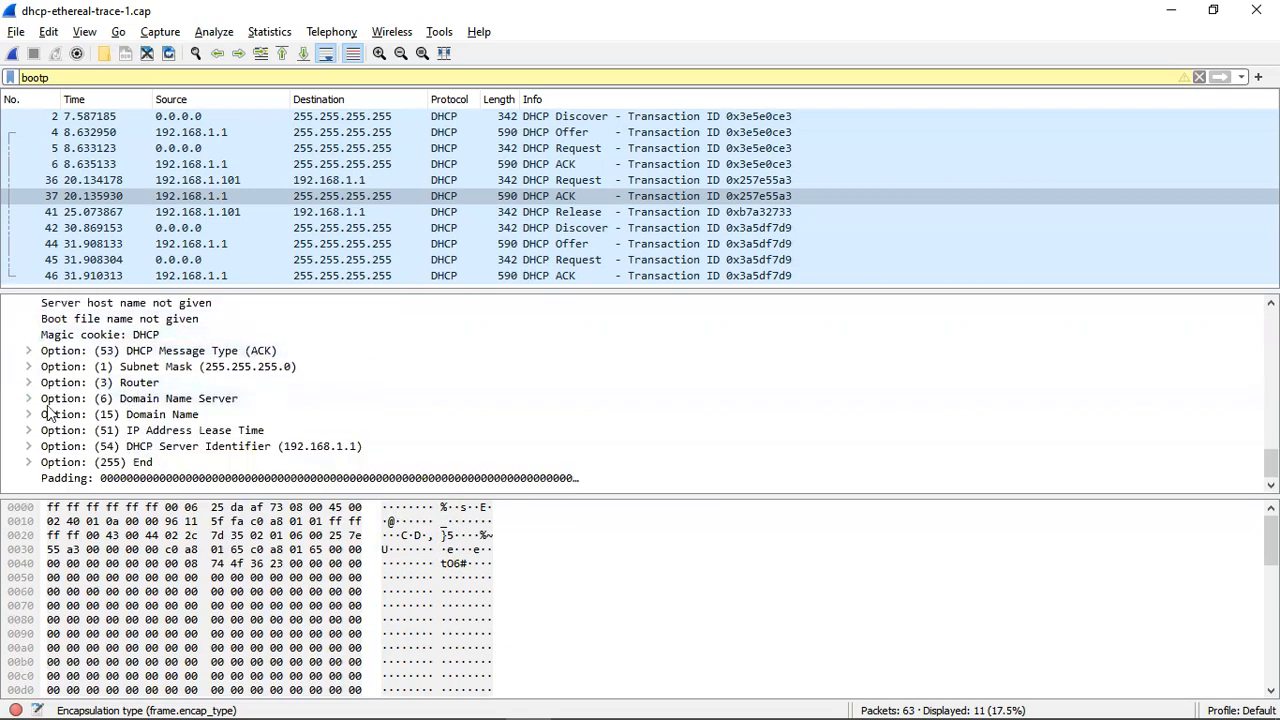
# Expand DHCP options 6 Domain Name Server, 3 Router and 53 DHCP Message Type to read their contents.
pyautogui.doubleClick(45, 404)
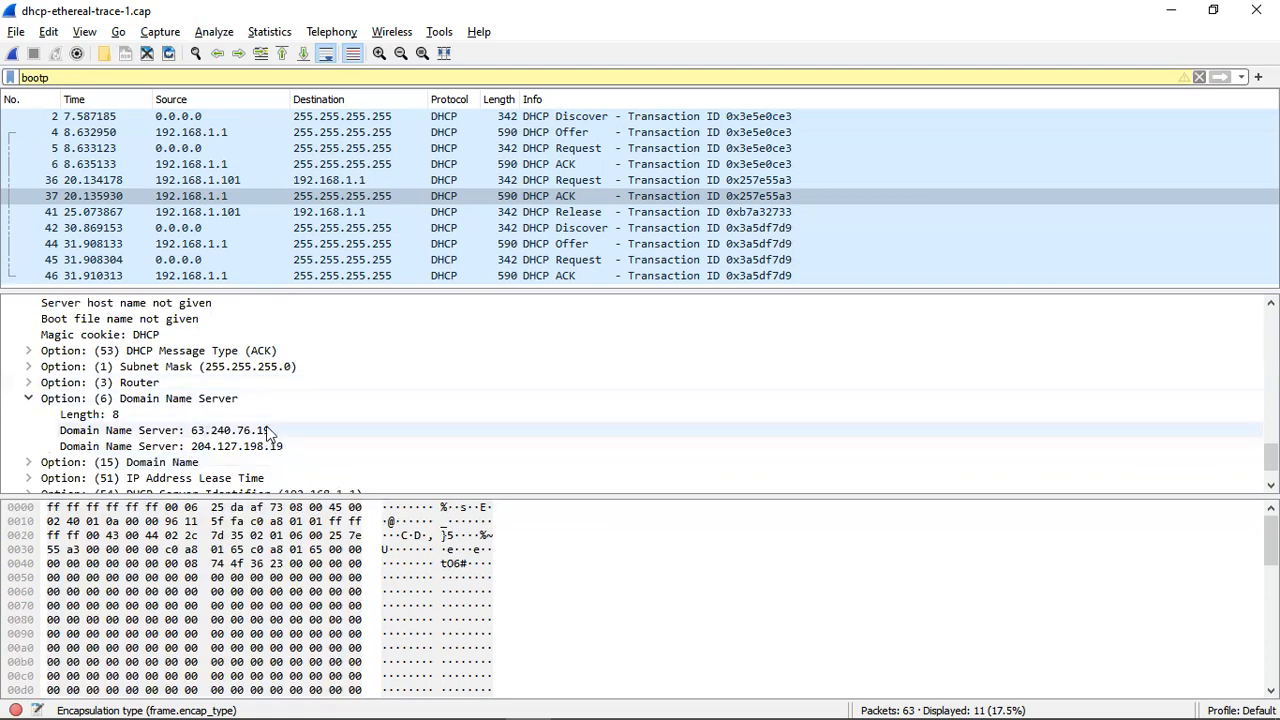
pyautogui.click(29, 383)
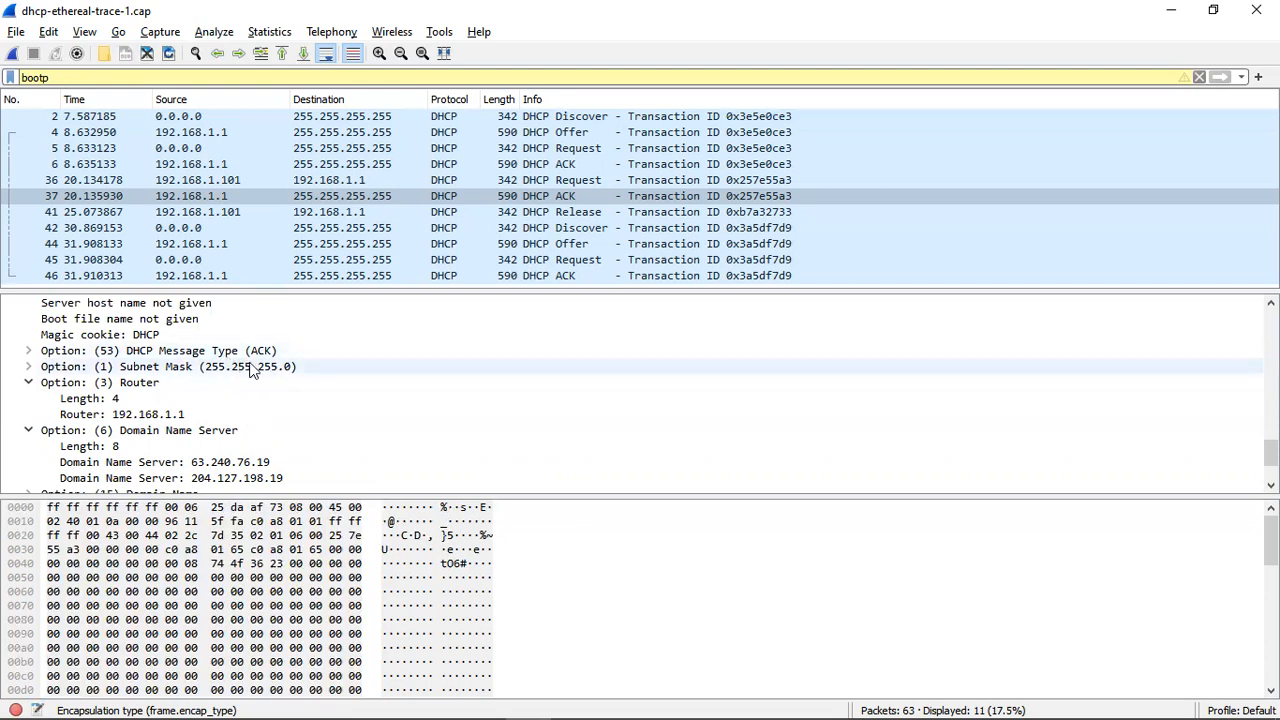
pyautogui.click(29, 351)
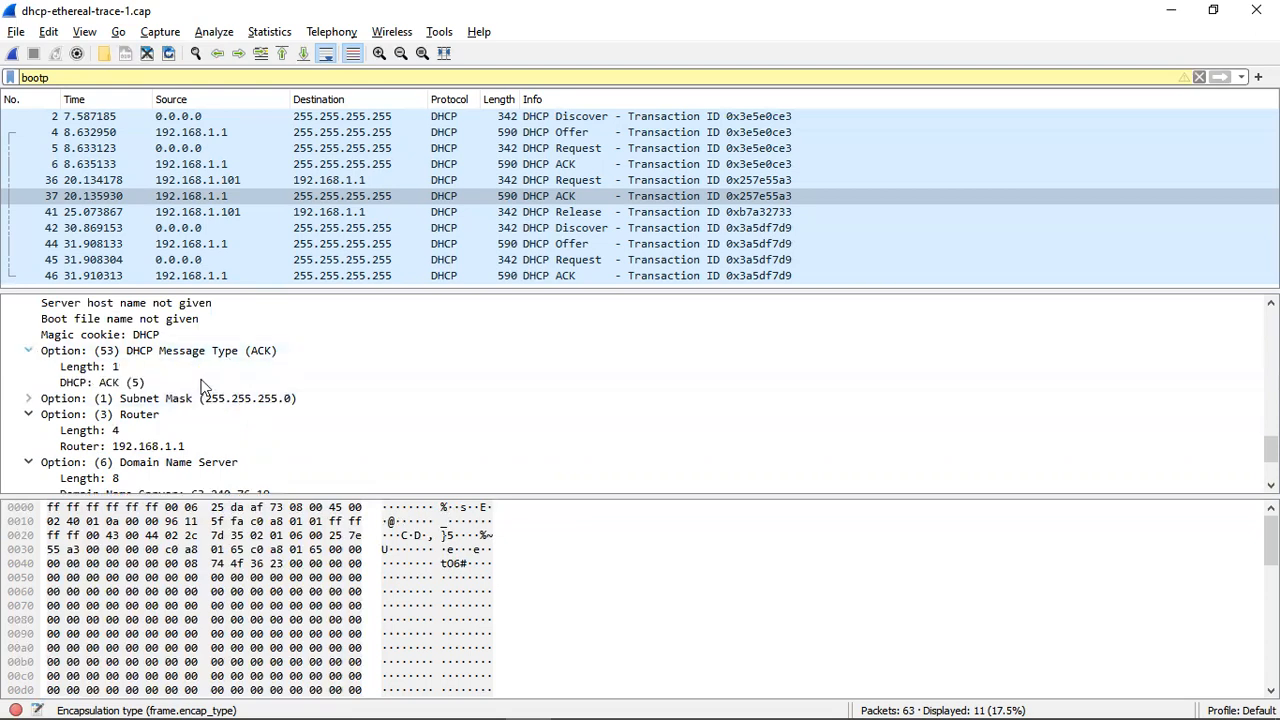
# Expand DHCP option 54, DHCP Server Identifier, and review it along with packet 37's client address fields.
pyautogui.scroll(-2, 200, 383)
pyautogui.scroll(-1, 197, 379)
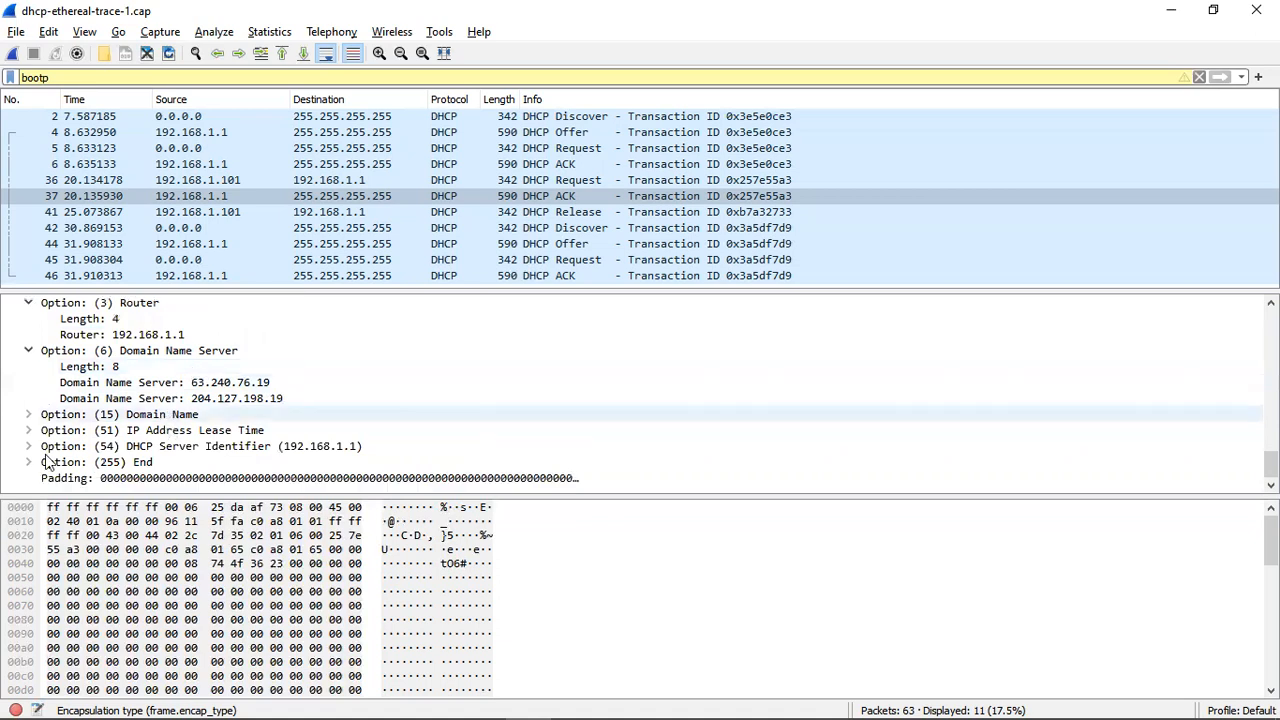
pyautogui.doubleClick(155, 448)
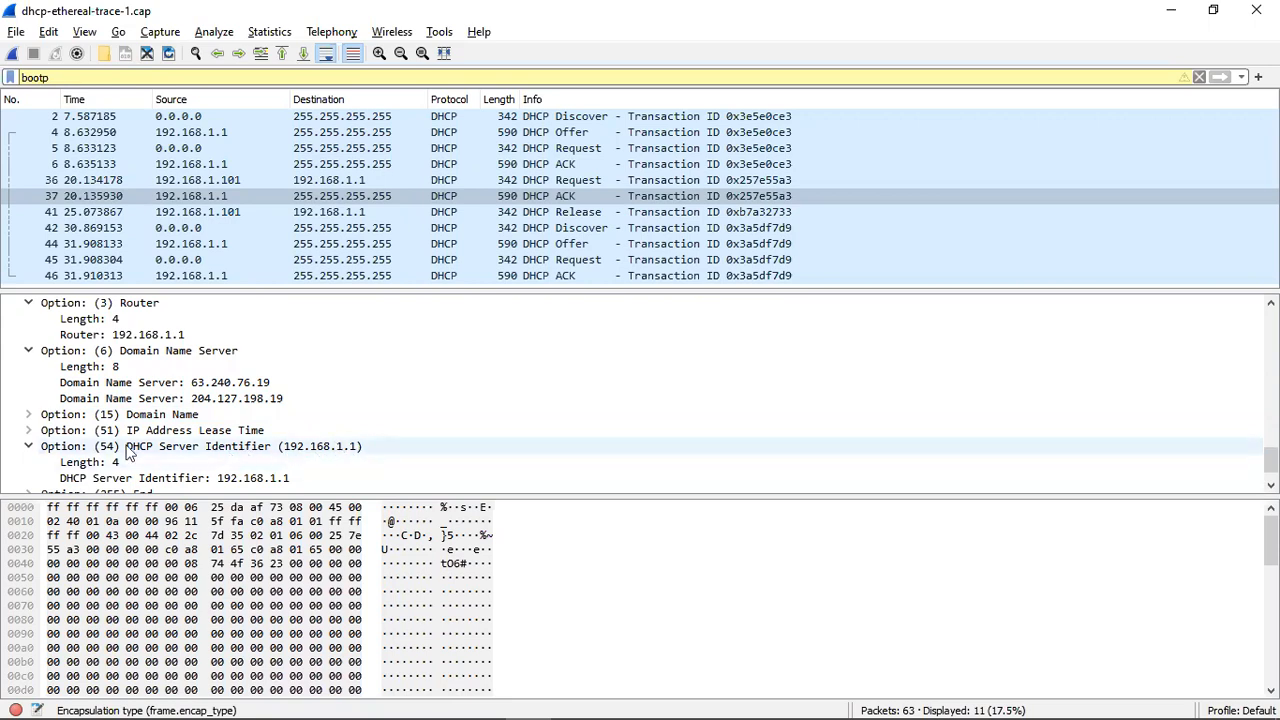
pyautogui.scroll(-1, 100, 450)
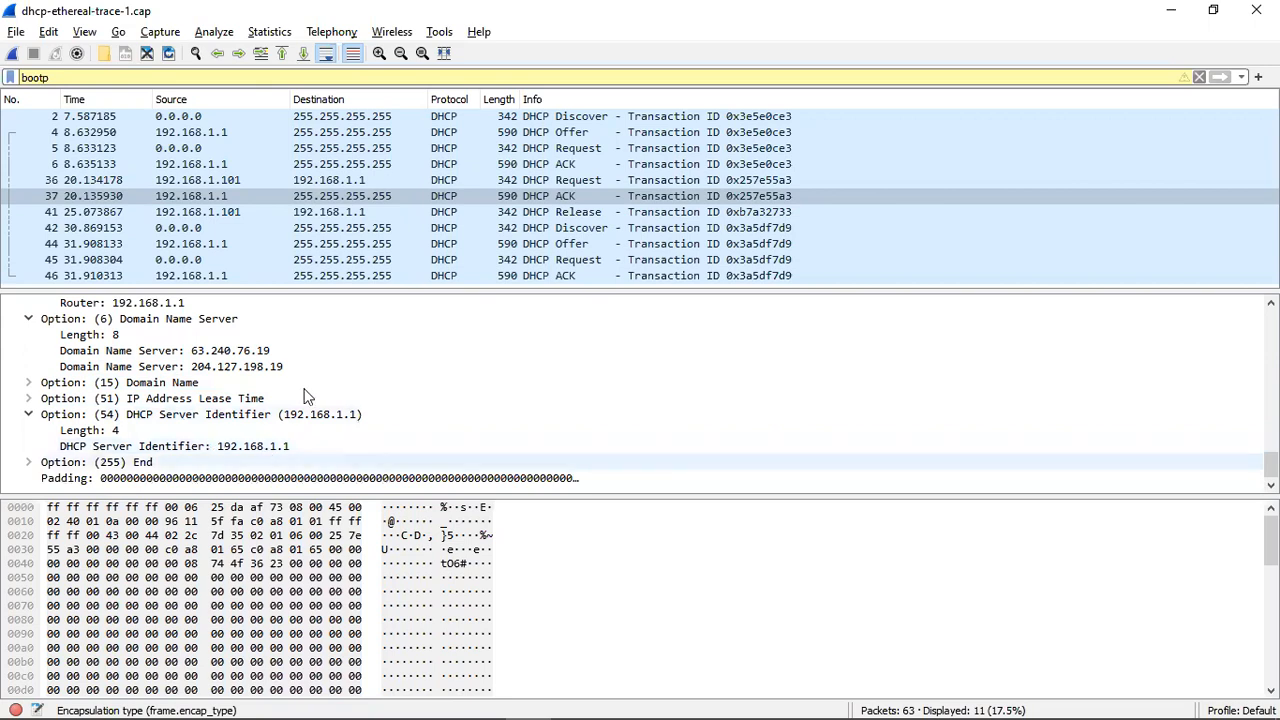
pyautogui.scroll(7, 306, 396)
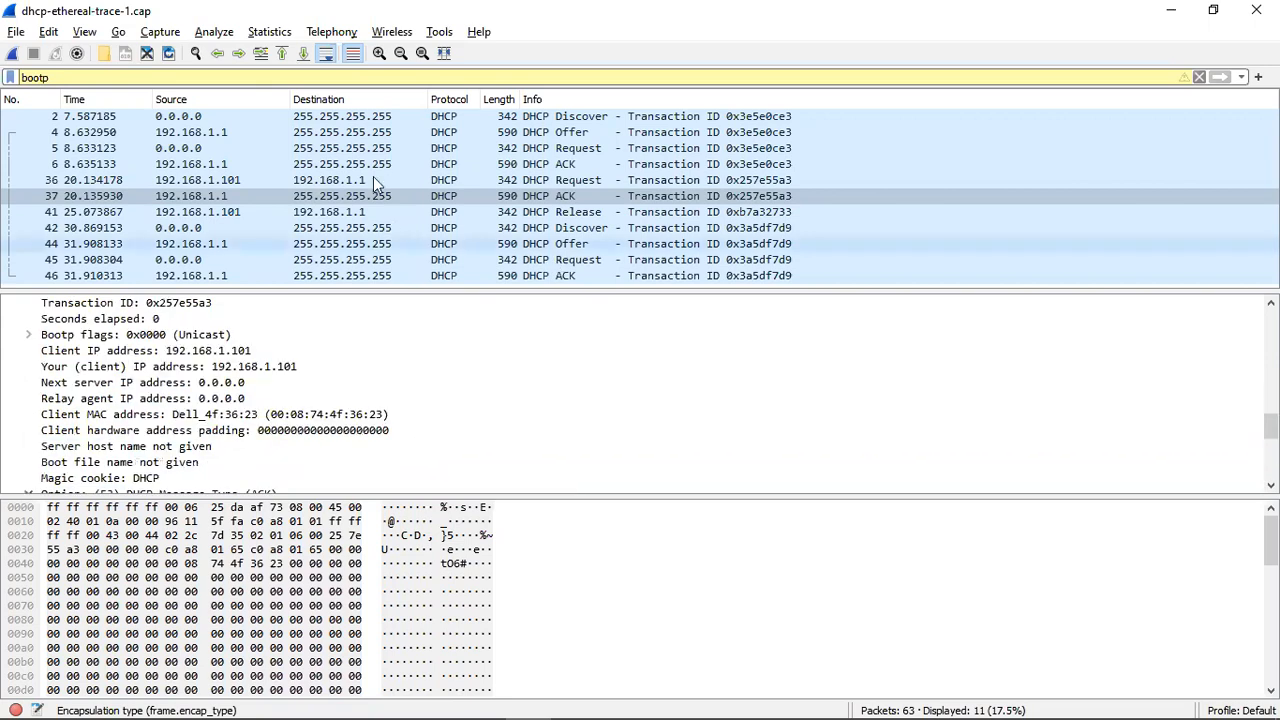
# Replace the display filter with arp and apply it to the trace.
pyautogui.hotkey('ctrl', 'a')
pyautogui.write('ar')
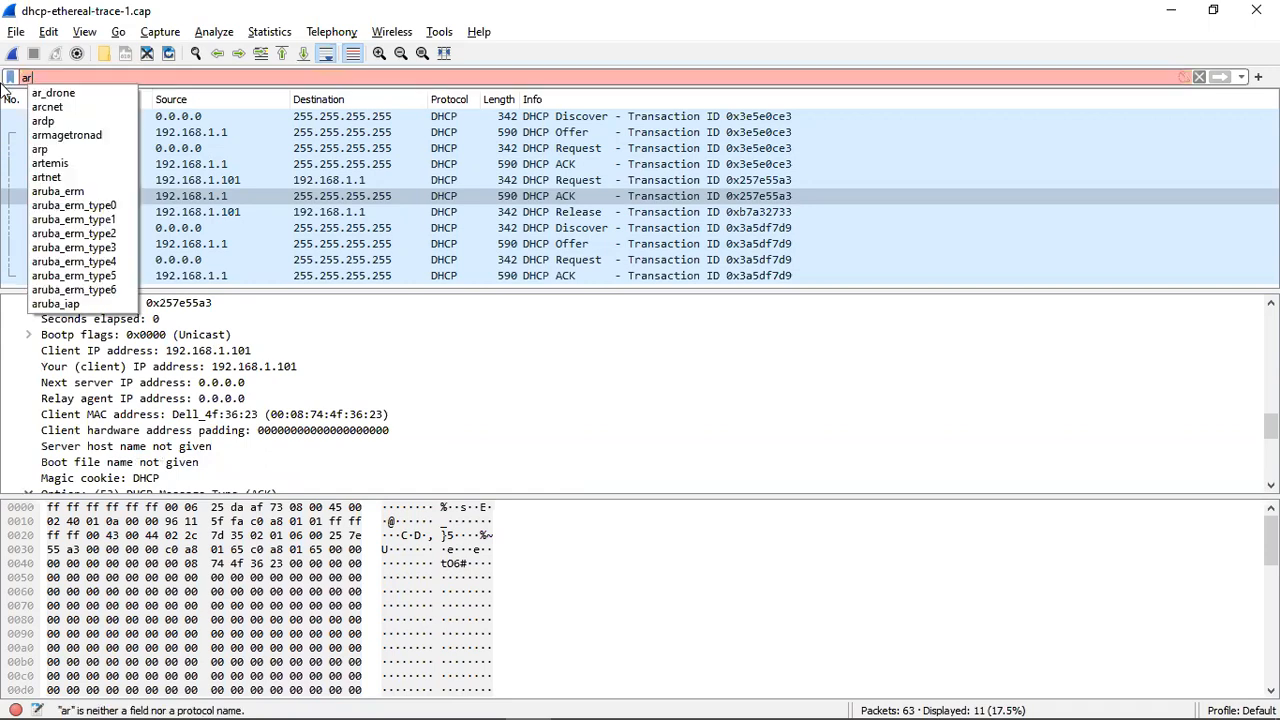
pyautogui.write('p')
pyautogui.press('Return')
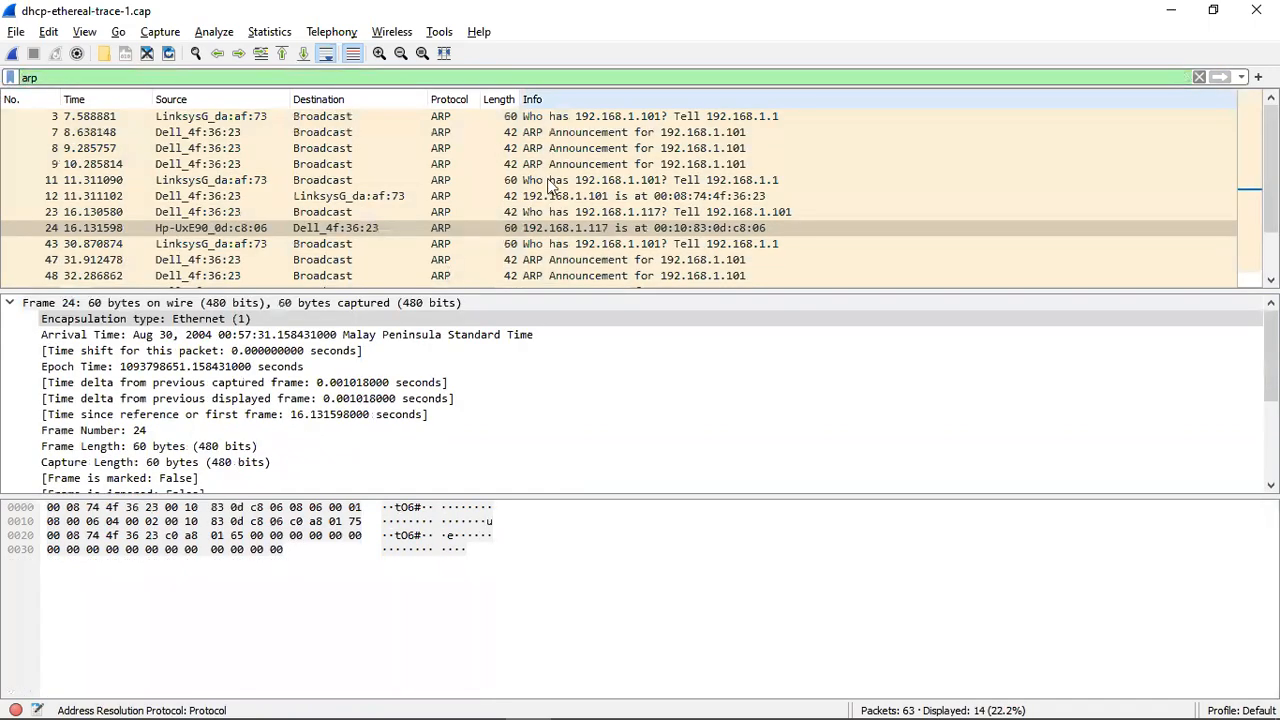
# View packet 9, an ARP announcement, in its own window and close that window.
pyautogui.click(523, 164)
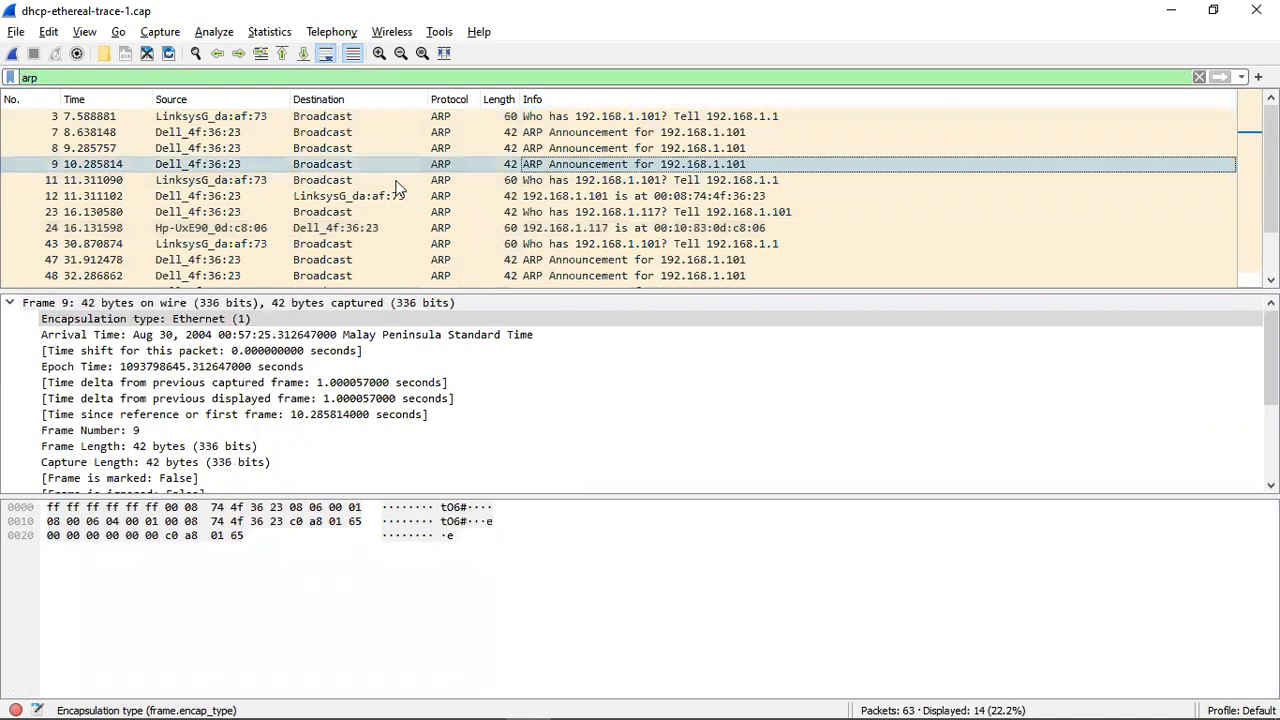
pyautogui.doubleClick(348, 166)
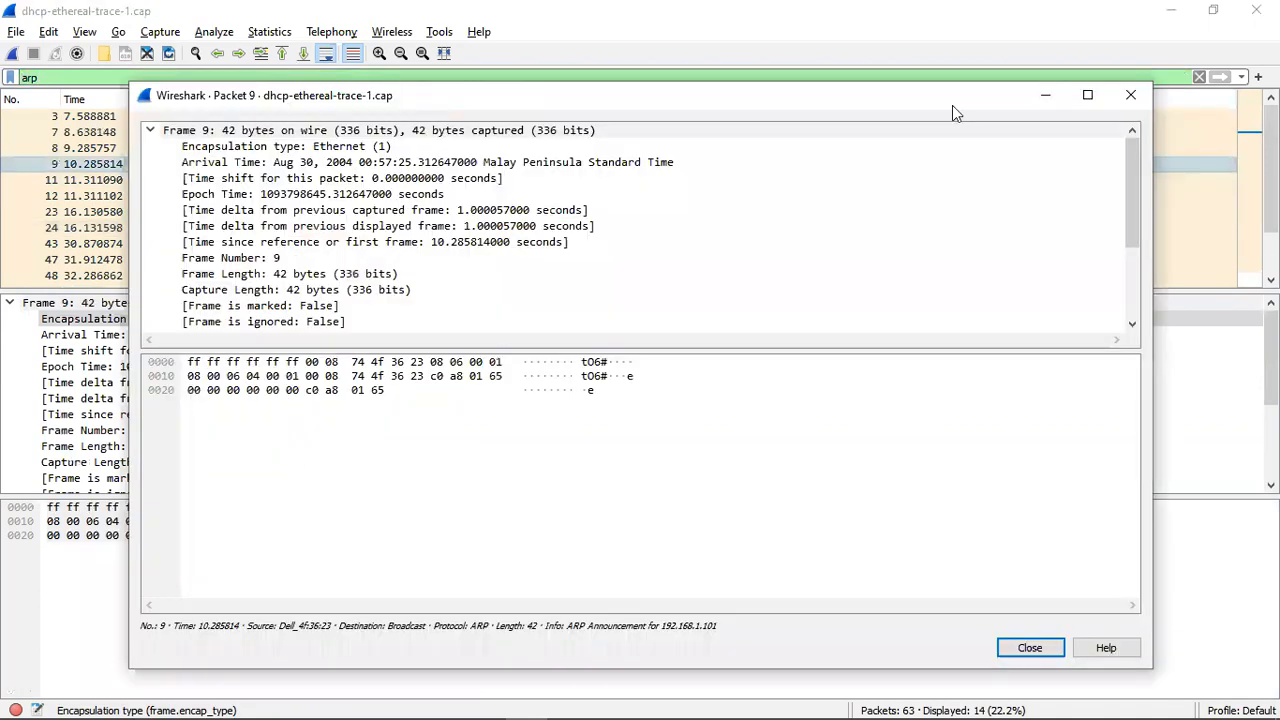
pyautogui.click(1128, 95)
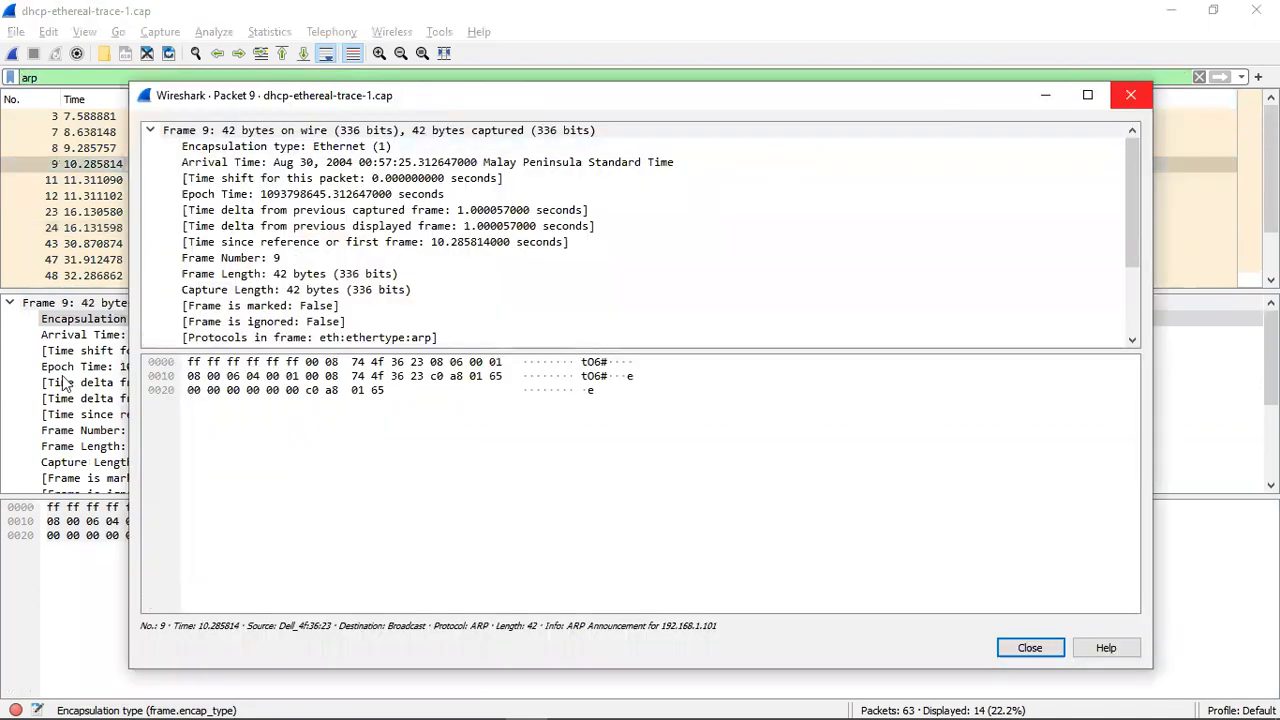
# Collapse packet 9's Frame layer to read its Ethernet II and Address Resolution Protocol fields, and expand the Frame layer again.
pyautogui.click(10, 303)
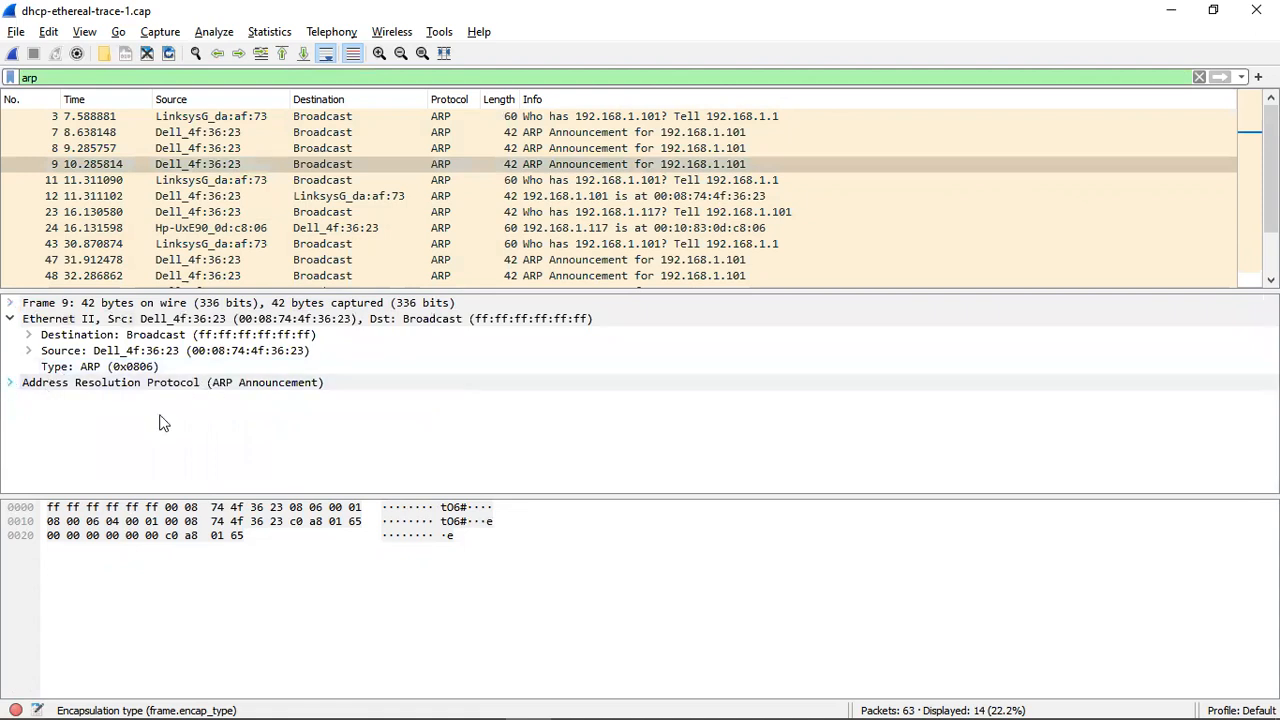
pyautogui.scroll(-1, 166, 410)
pyautogui.scroll(-1, 155, 406)
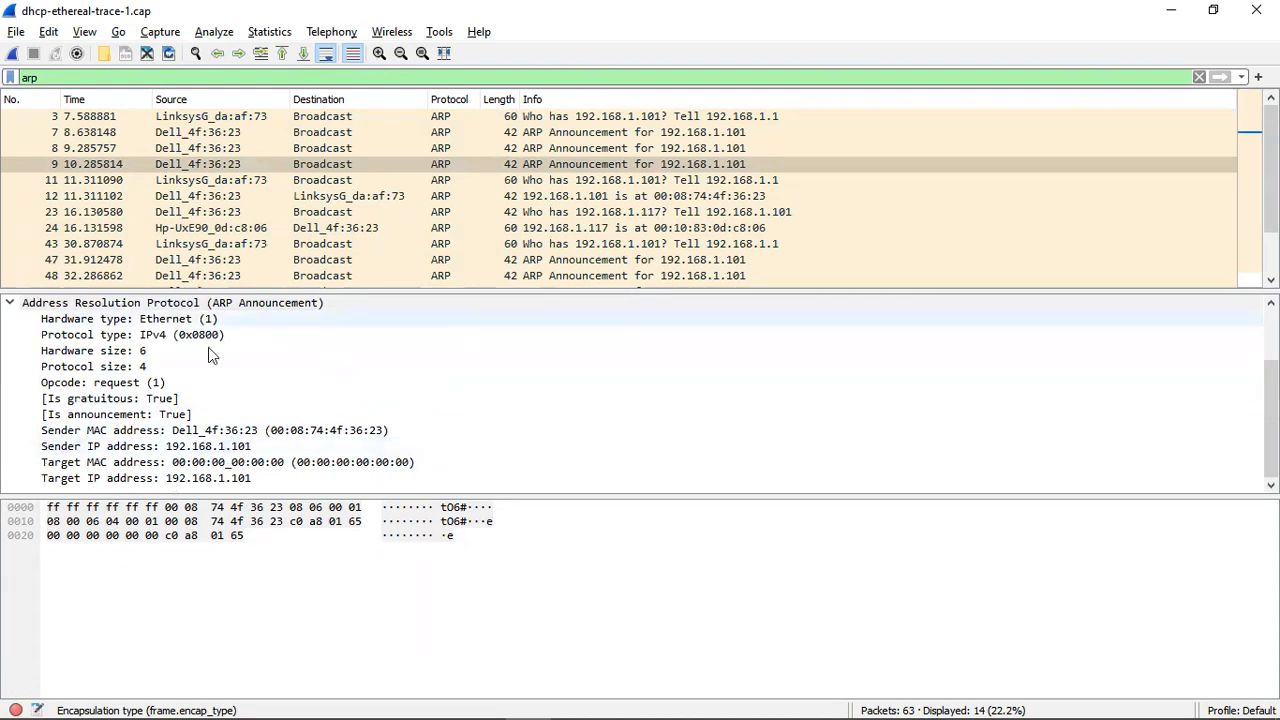
pyautogui.scroll(2, 231, 360)
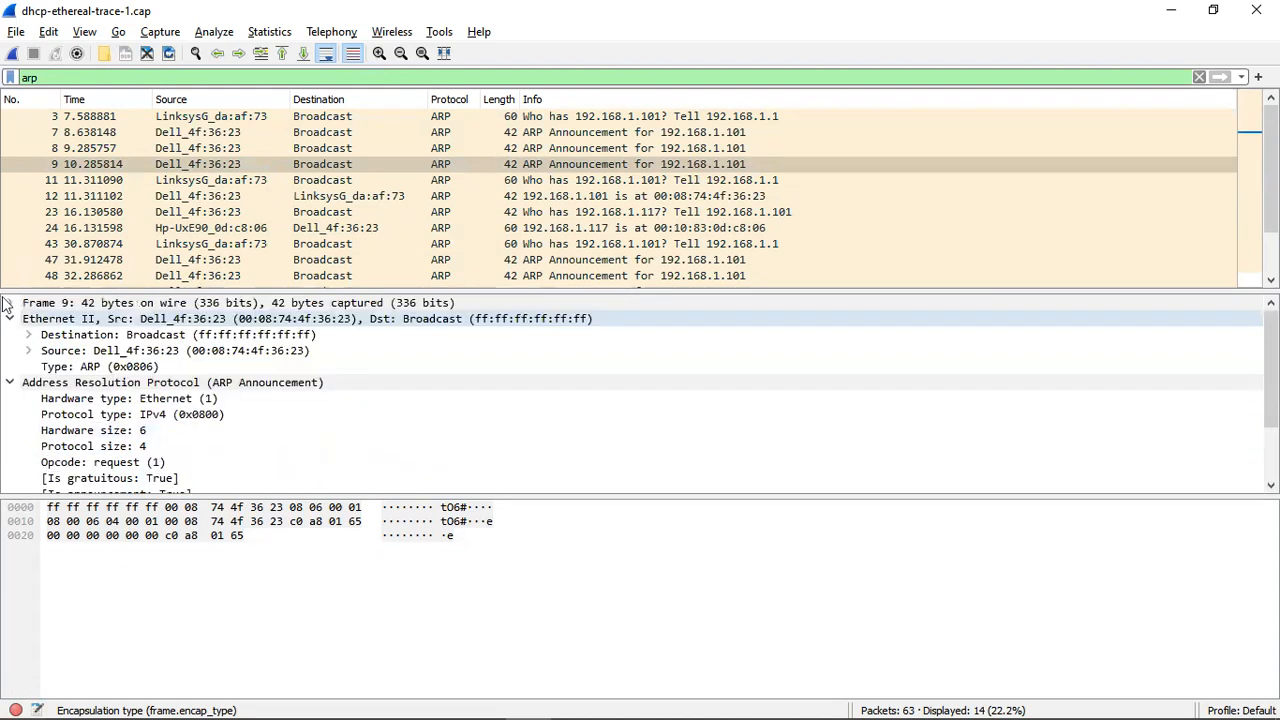
pyautogui.click(9, 302)
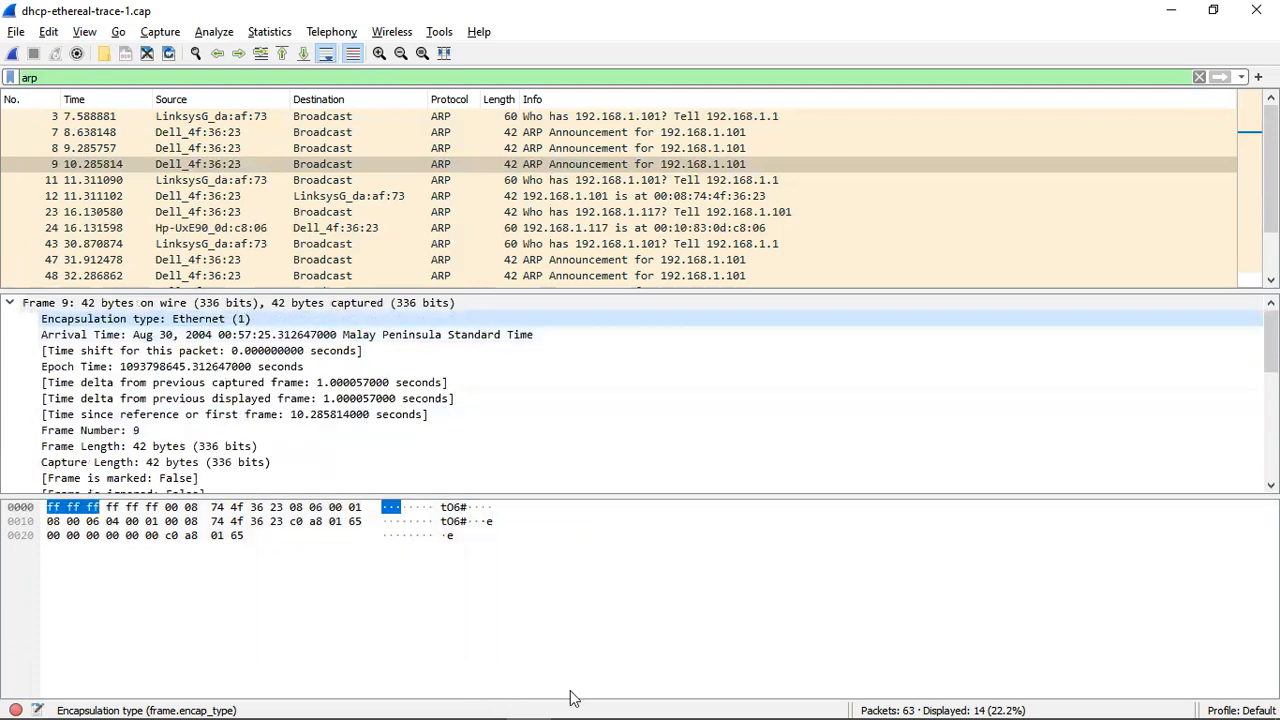
# Switch to the 1LCH-lab5-ans document in Word and review the DHCP section's instructions and the question on the 4 DHCP messages.
pyautogui.moveTo(442, 712)
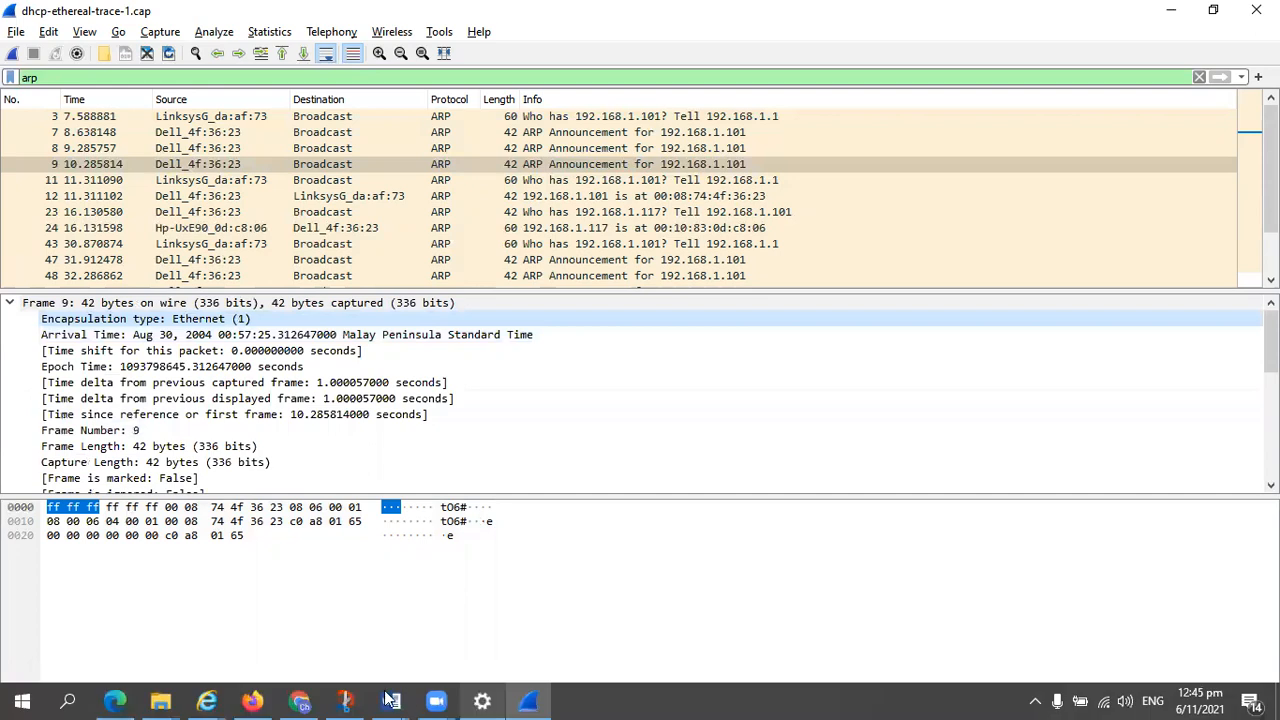
pyautogui.moveTo(390, 699)
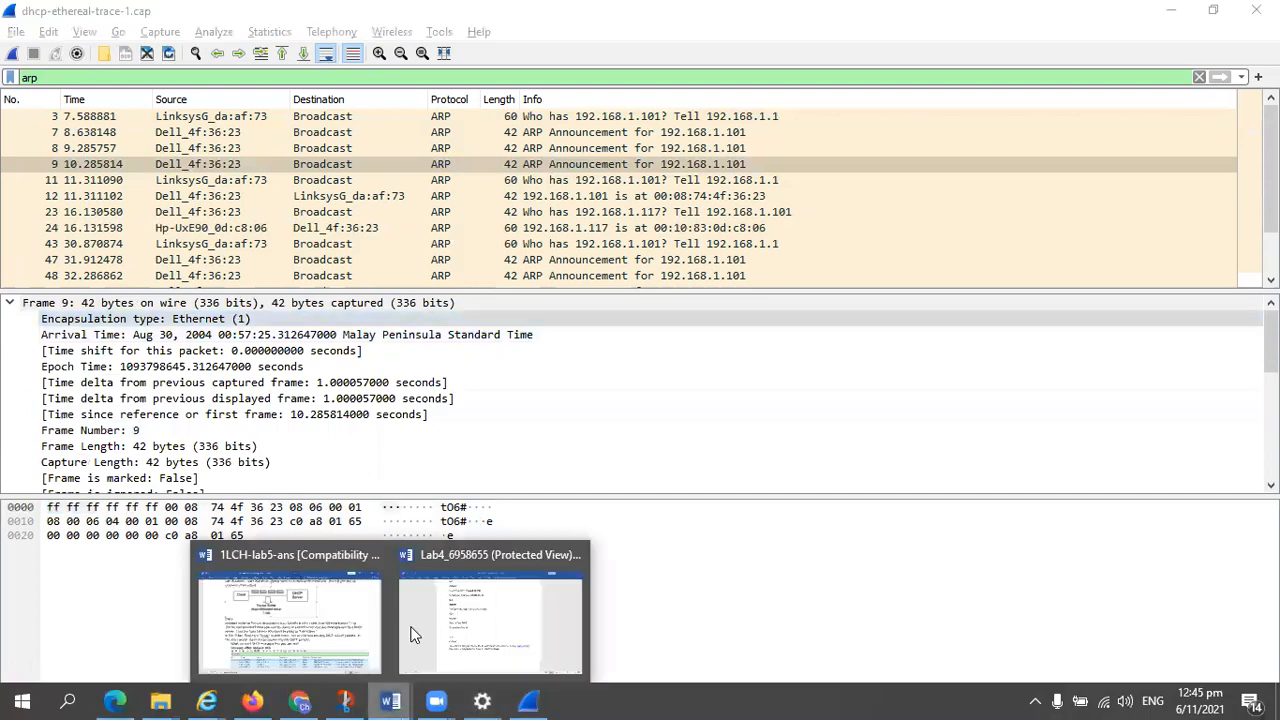
pyautogui.click(296, 617)
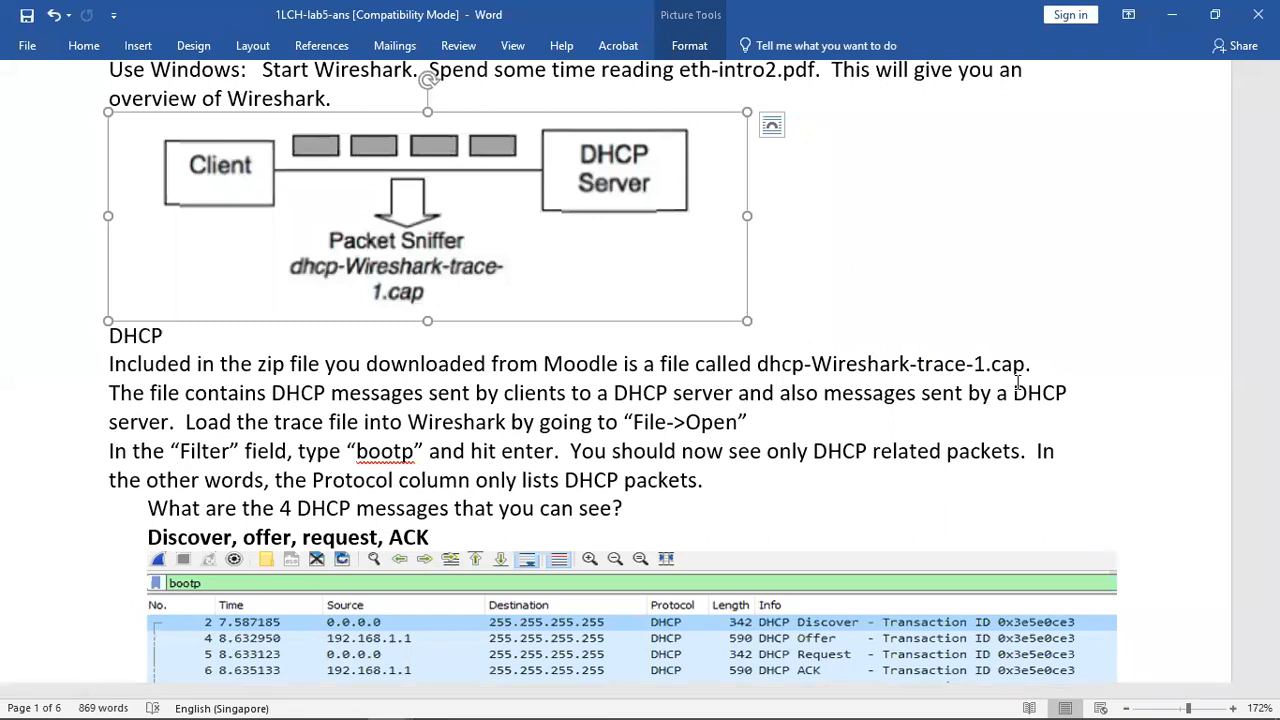
pyautogui.scroll(-1, 742, 412)
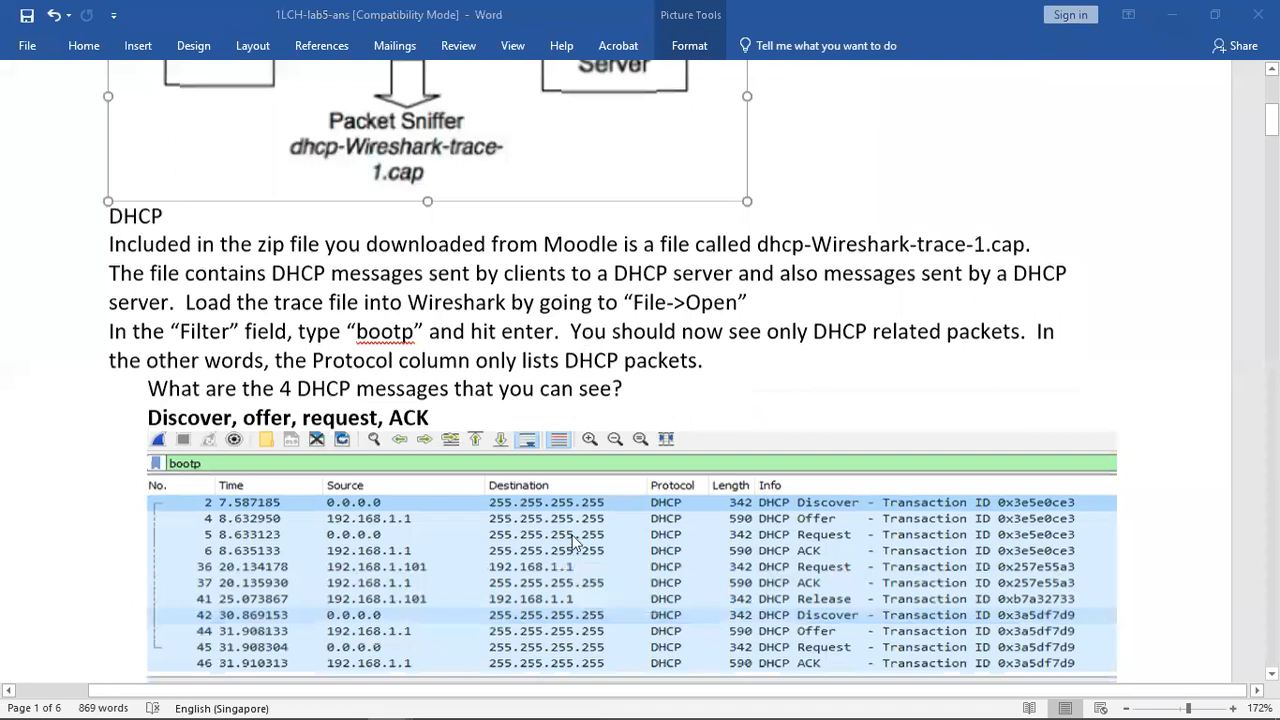
pyautogui.scroll(-2, 575, 541)
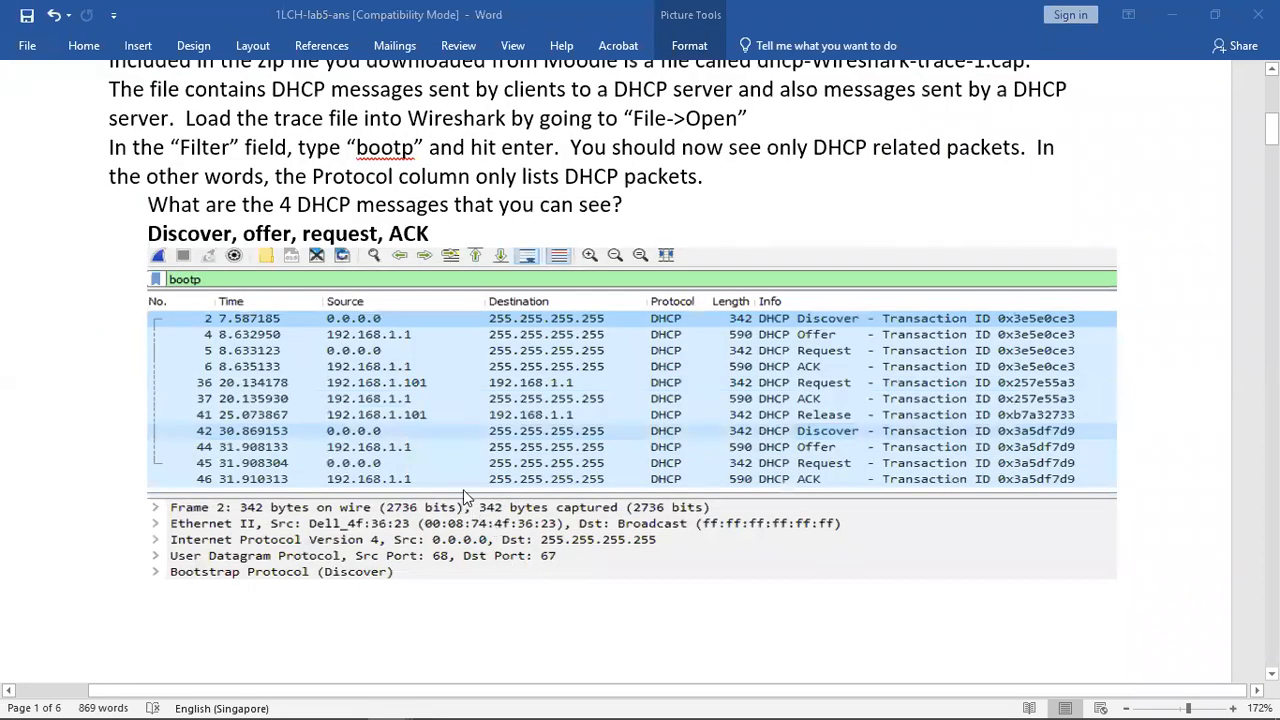
pyautogui.scroll(-2, 452, 492)
pyautogui.scroll(6, 447, 483)
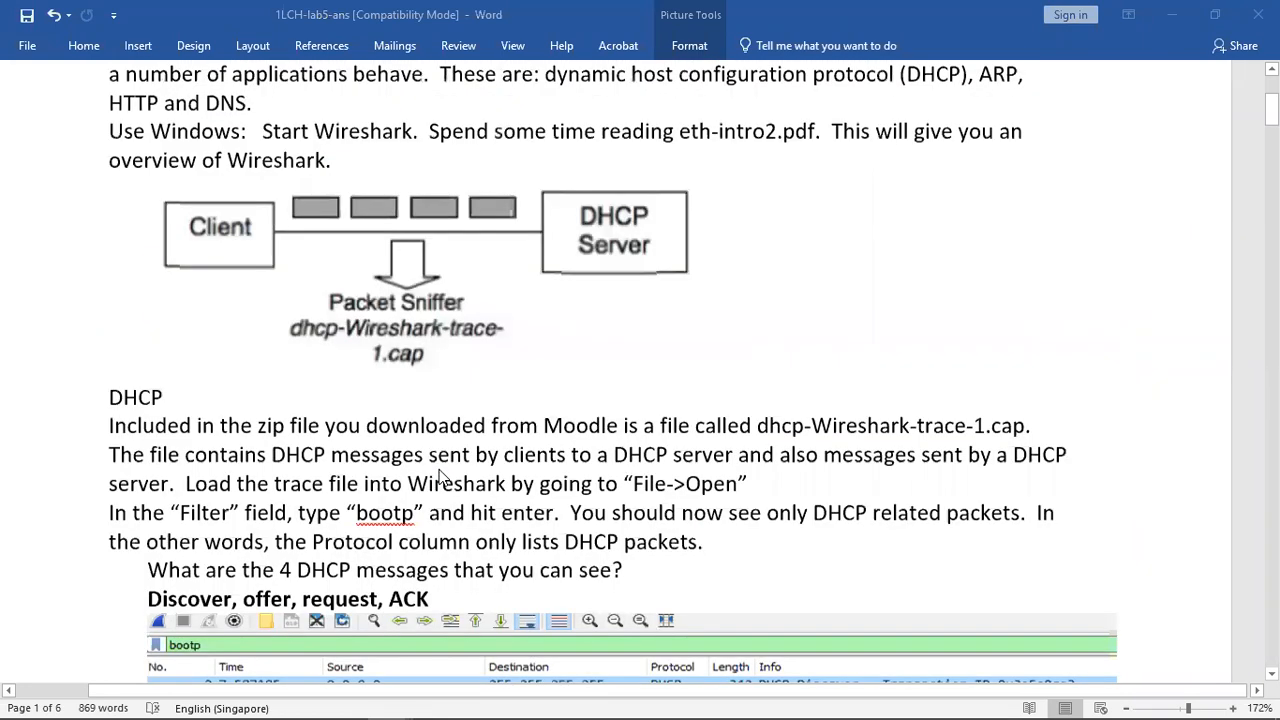
pyautogui.scroll(-3, 439, 472)
pyautogui.scroll(-1, 380, 310)
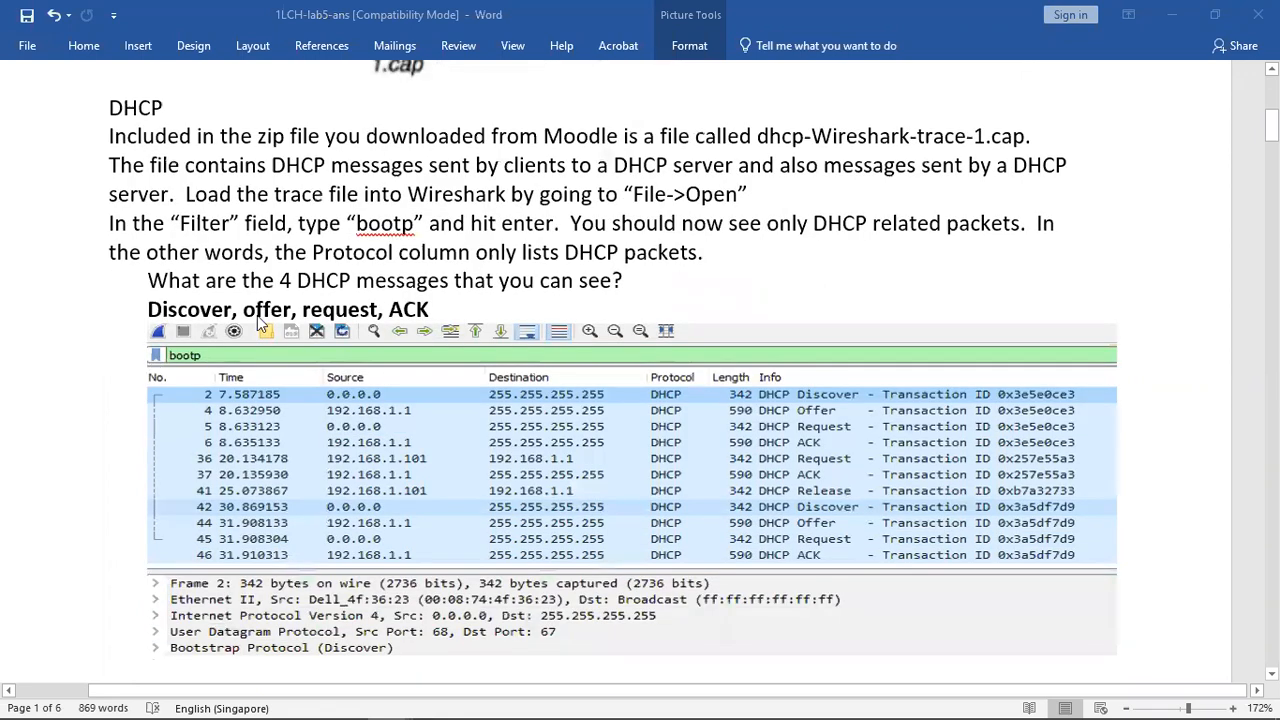
pyautogui.scroll(-2, 390, 416)
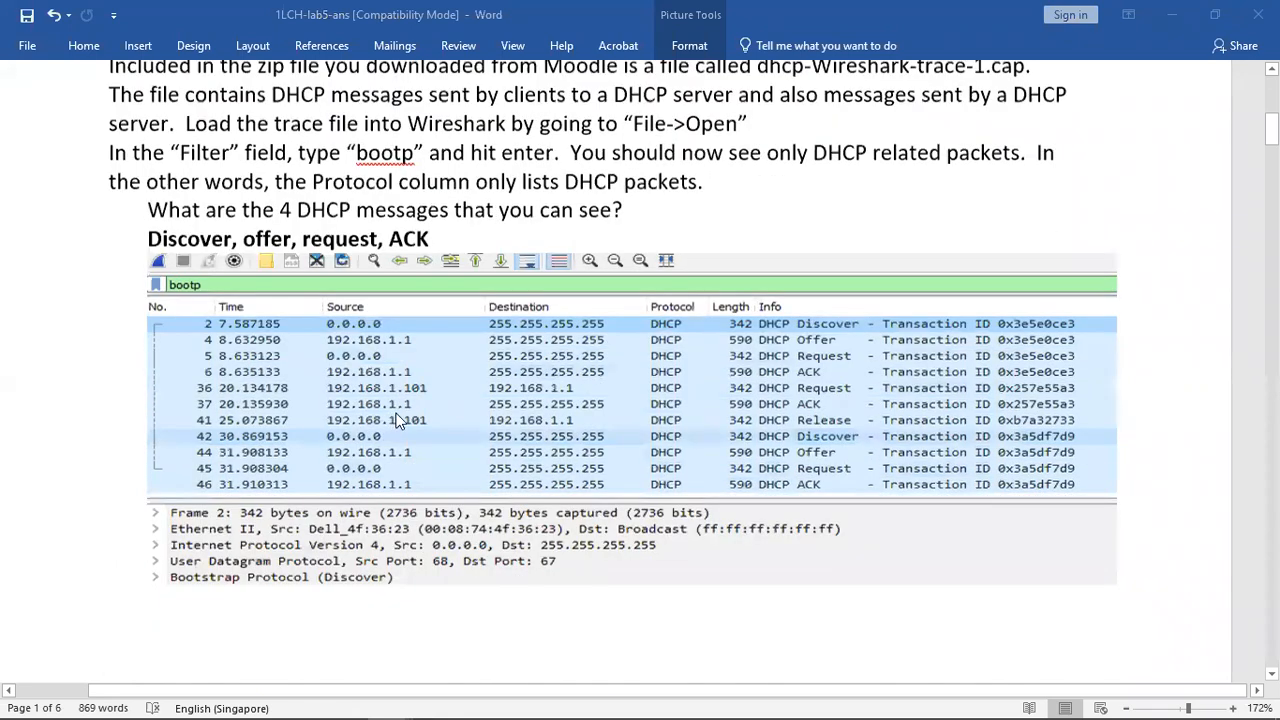